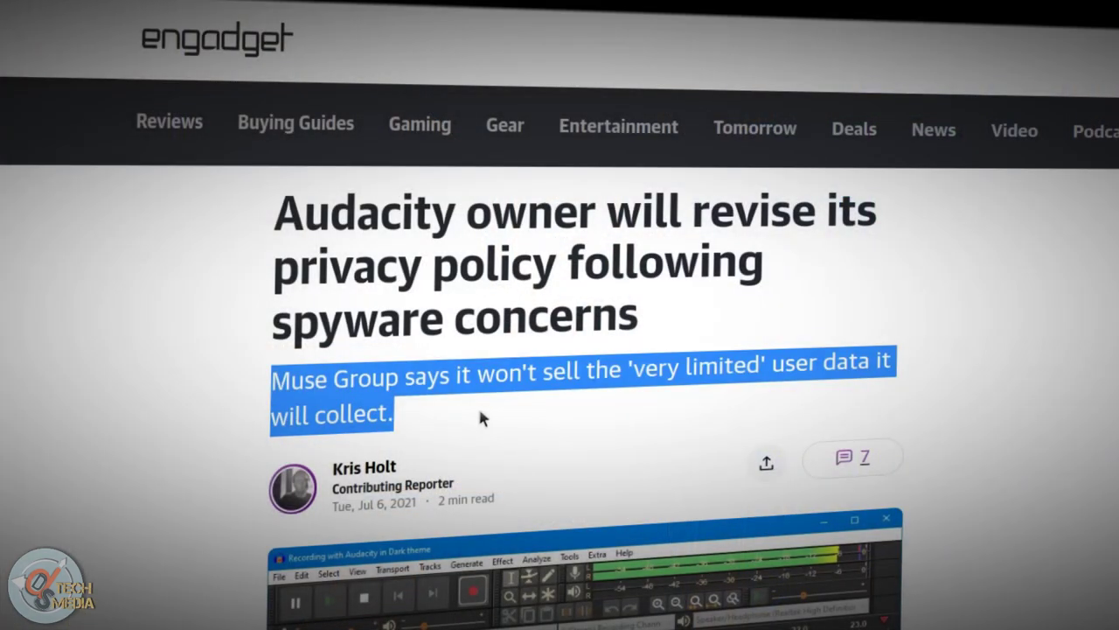
Read the Engadget article on Audacity's privacy policy revision and highlight the phrase "very limited" about data collection
left_click(480, 412)
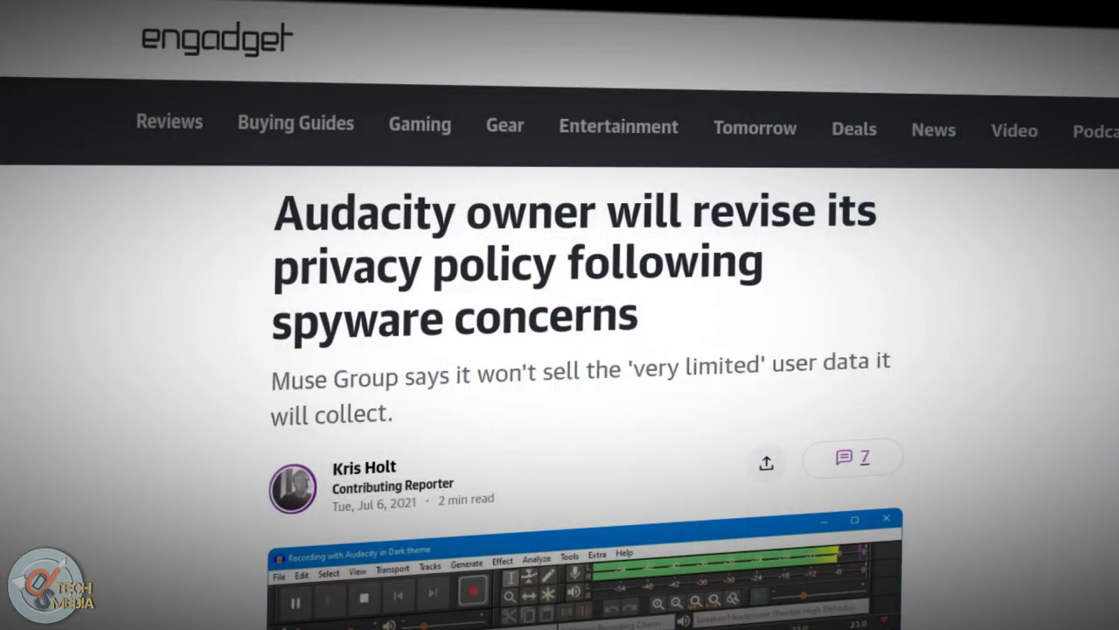
scroll(560, 350, "down", 10)
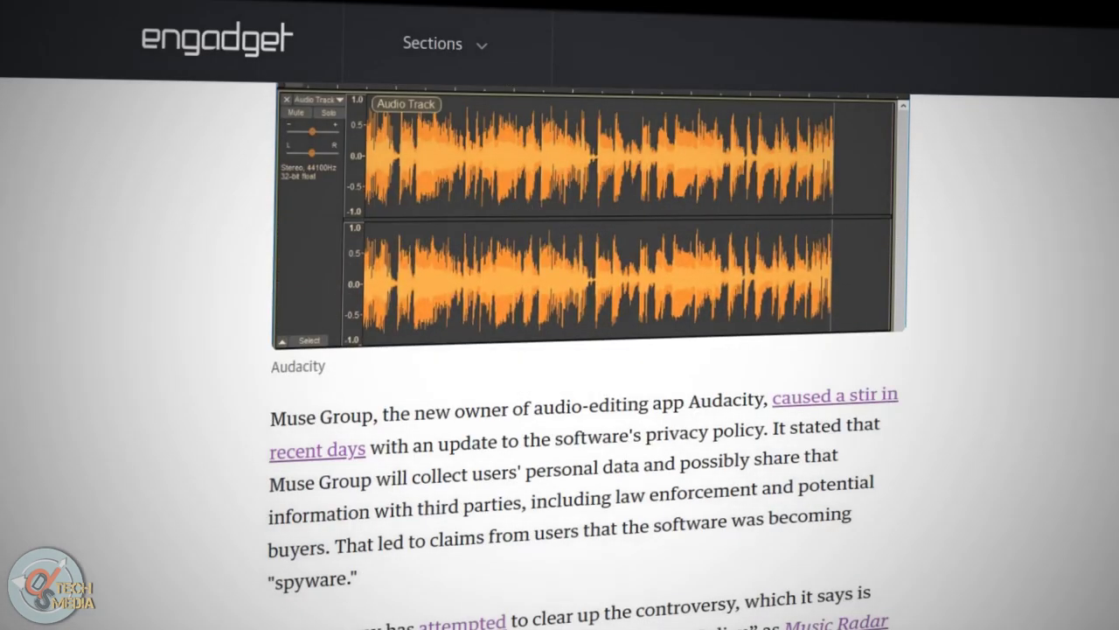
scroll(560, 349, "down", 3)
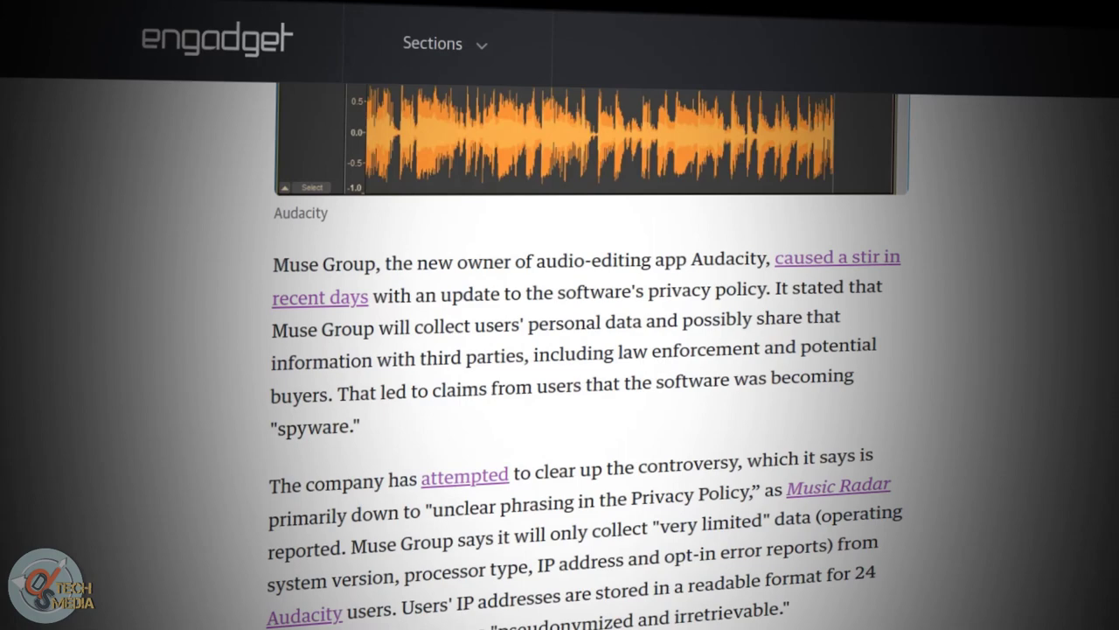
scroll(587, 357, "down", 1)
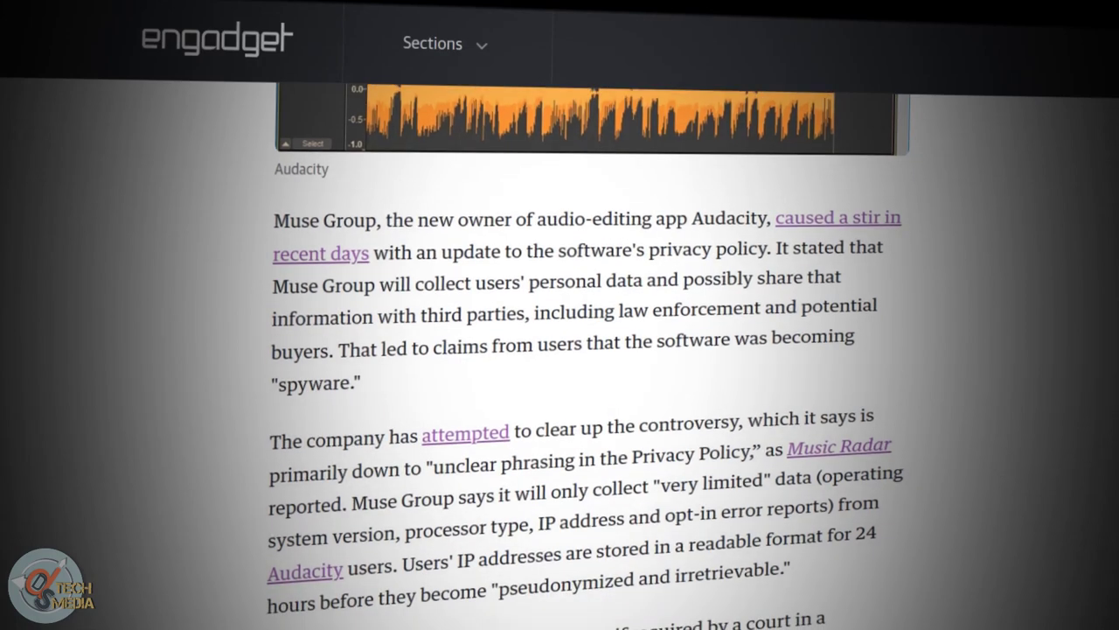
scroll(588, 350, "down", 3)
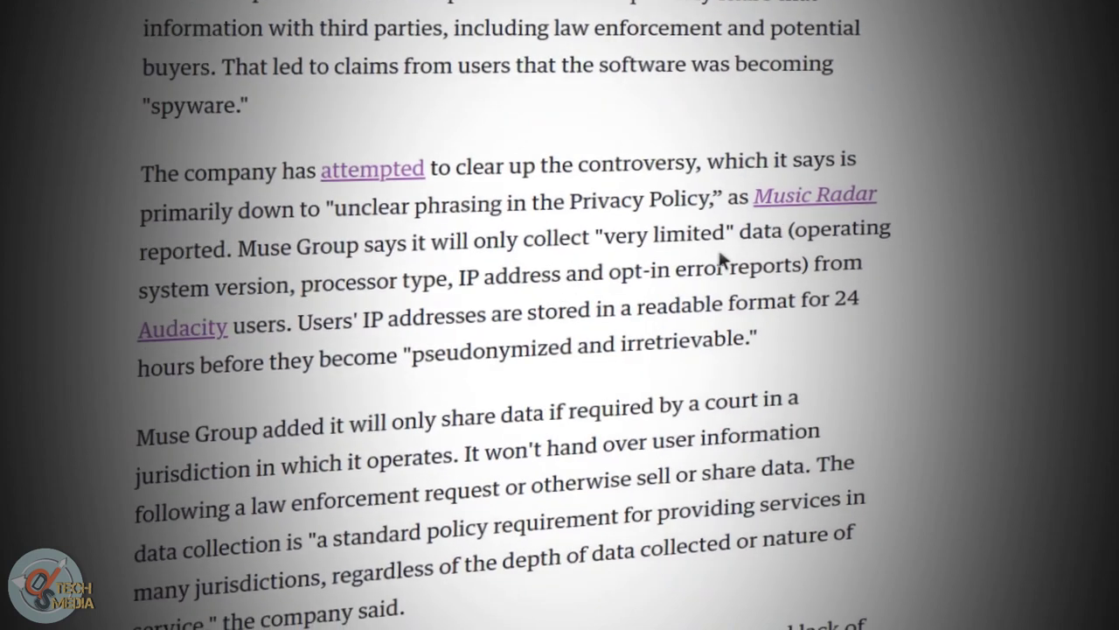
left_click_drag(600, 237, 733, 250)
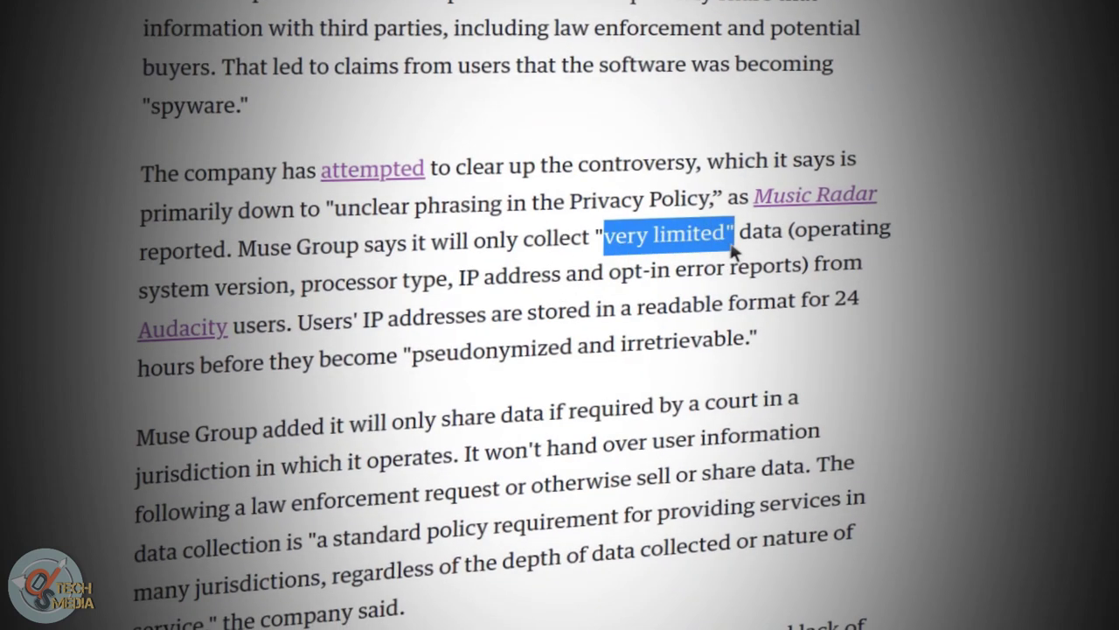
left_click(758, 222)
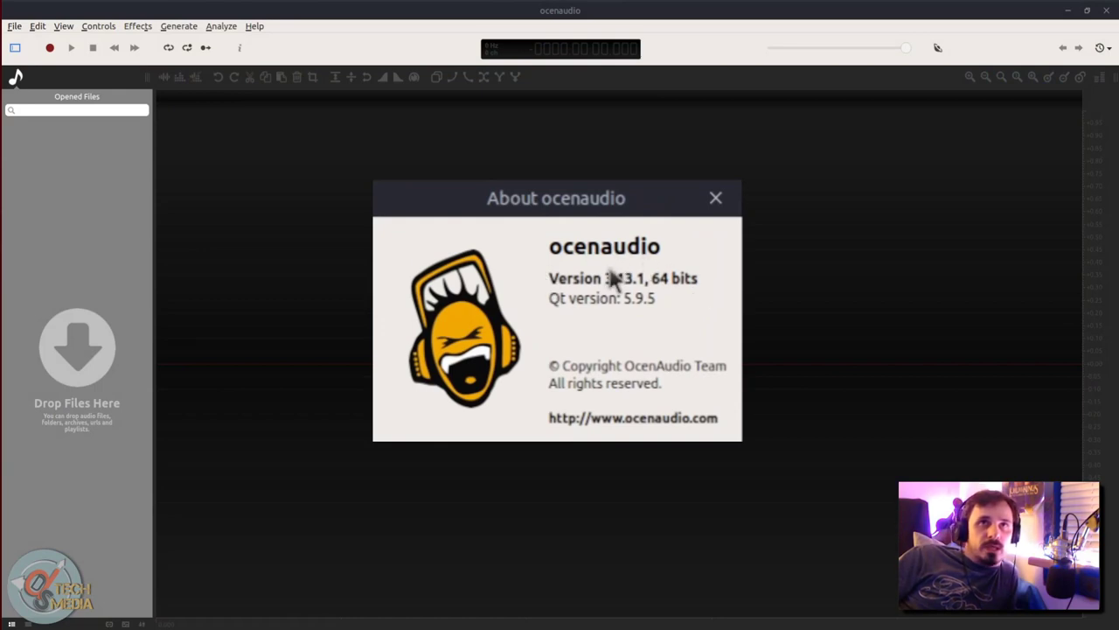
Close the About window and create a 48 kHz stereo audio file, reviewing the other sample rate and multichannel options
key("Escape")
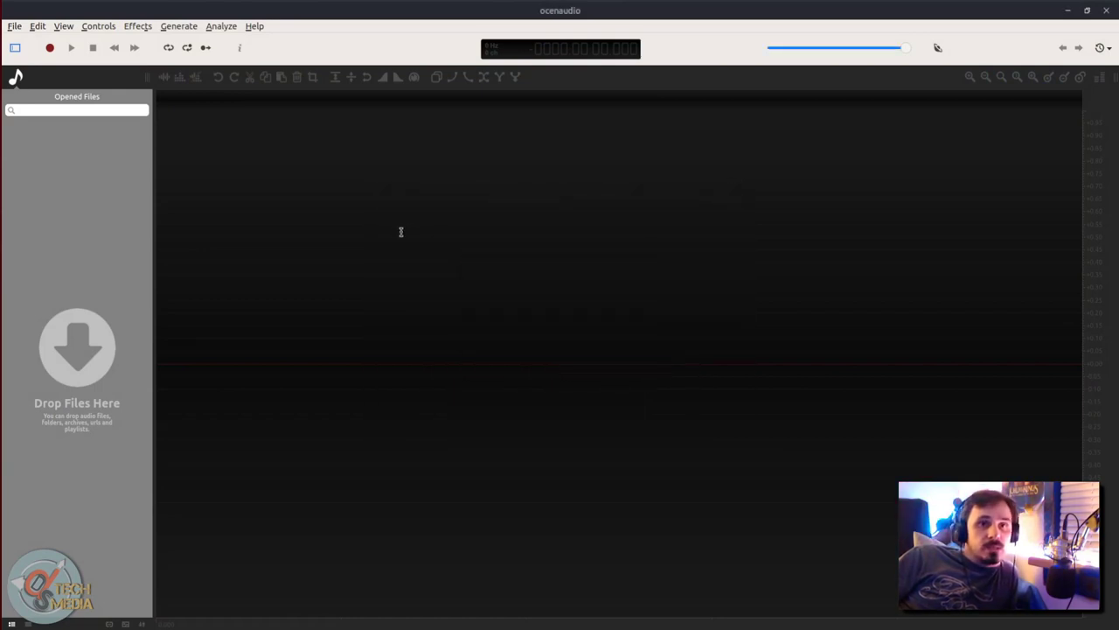
key("ctrl+n")
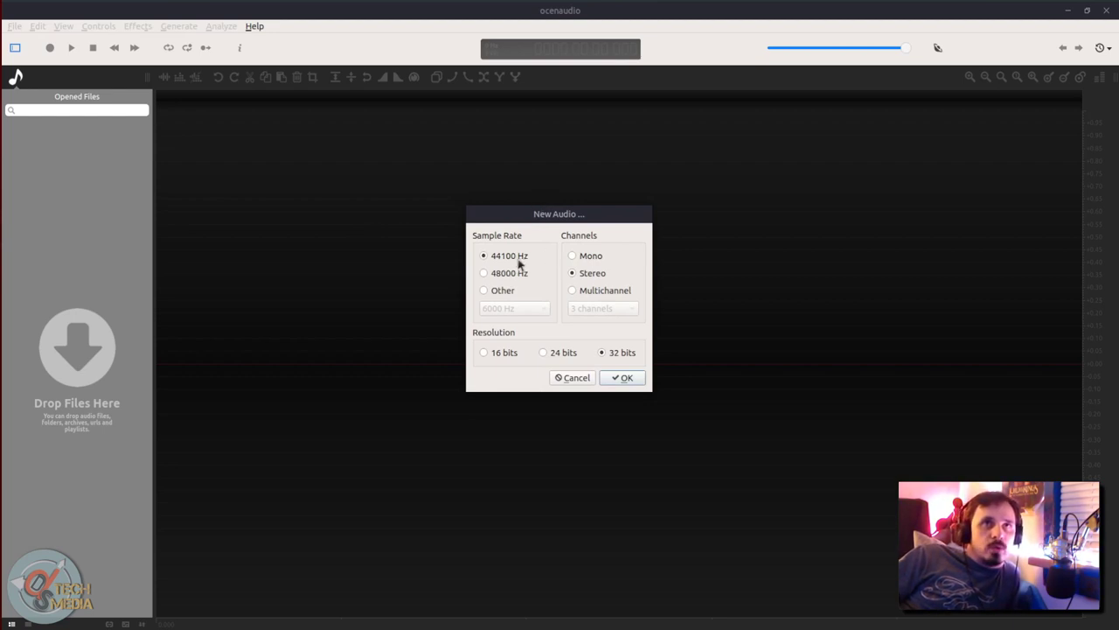
left_click(502, 290)
left_click(514, 308)
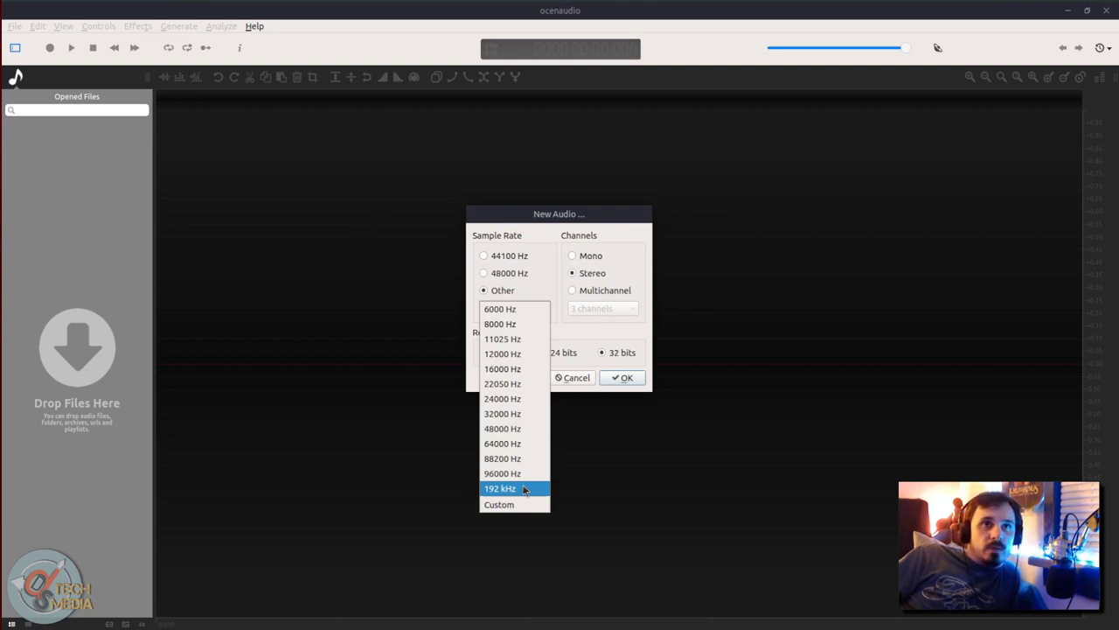
left_click(574, 290)
left_click(603, 307)
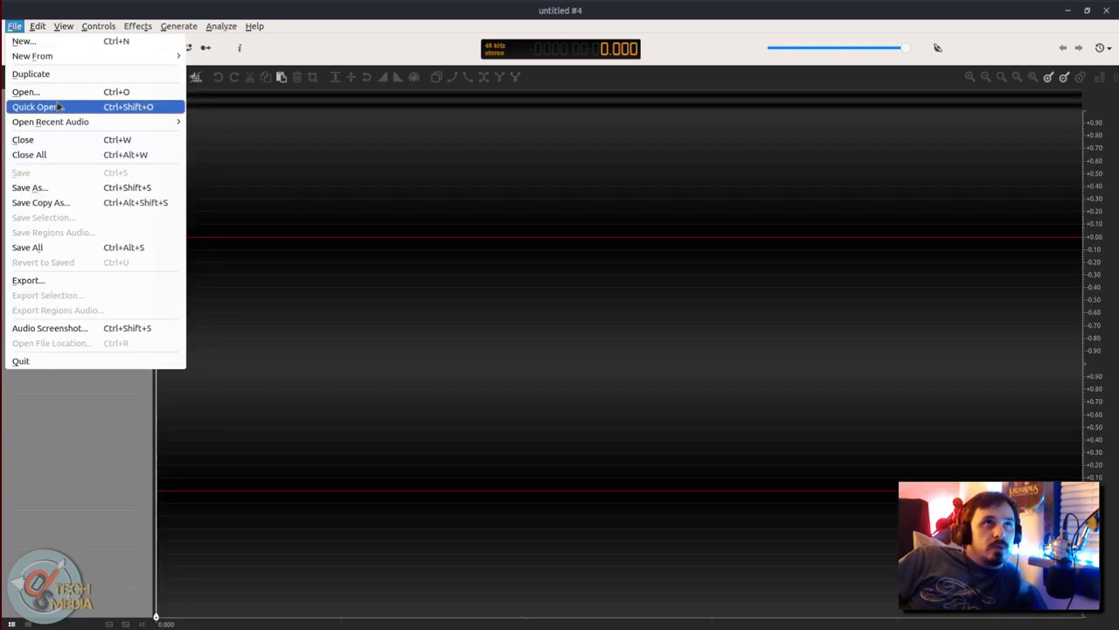
Open the recent recordings iNTRODUCTION-2.wav and Squaresoft.wav and switch between the opened files
mouse_move(69, 127)
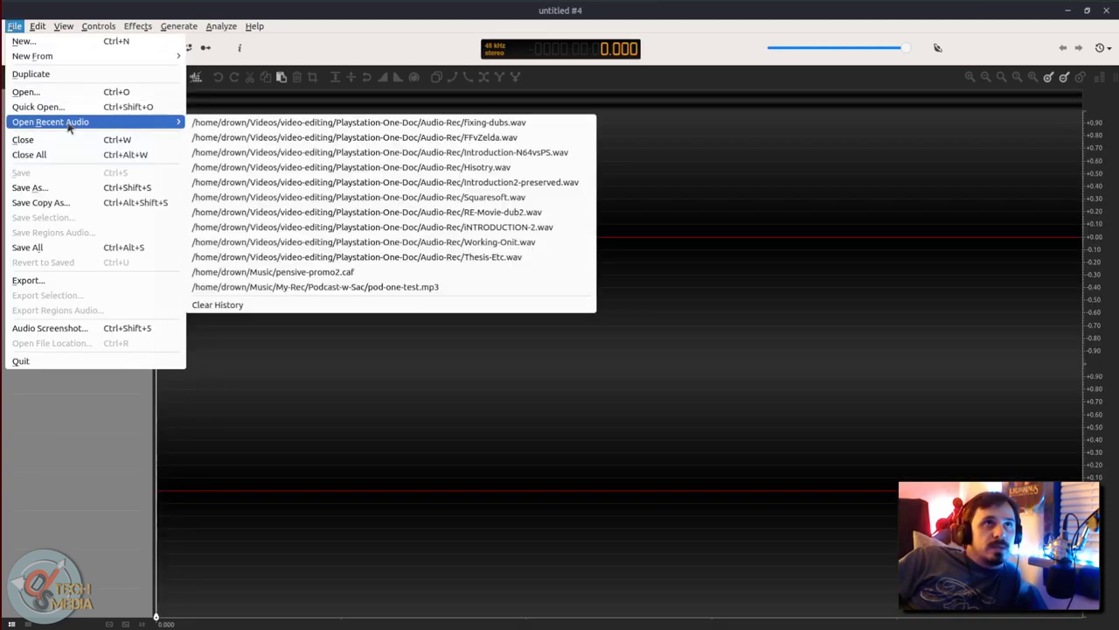
left_click(299, 227)
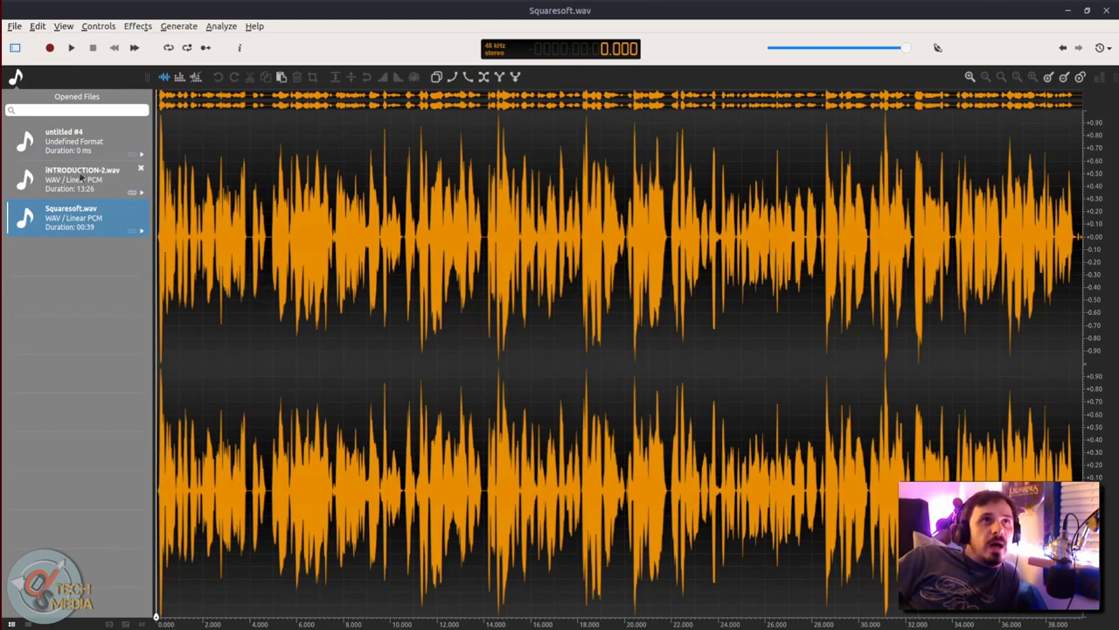
left_click(80, 178)
left_click(90, 147)
left_click(90, 172)
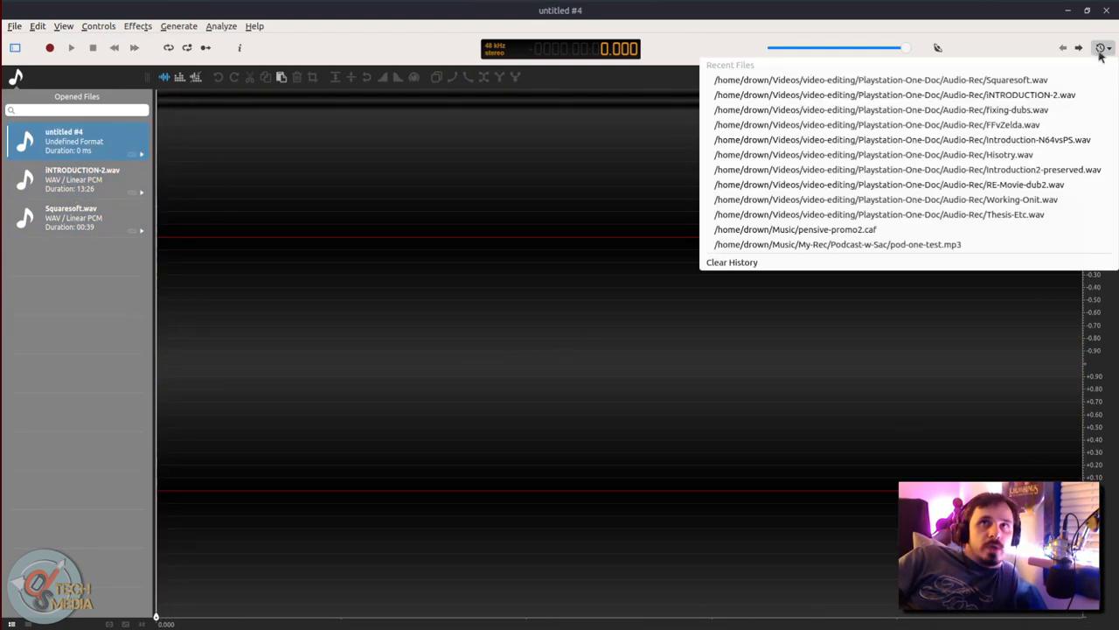
Step forward and back through the opened files to iNTRODUCTION-2.wav and display the recent files history
left_click(1077, 49)
left_click(1076, 49)
left_click(1077, 49)
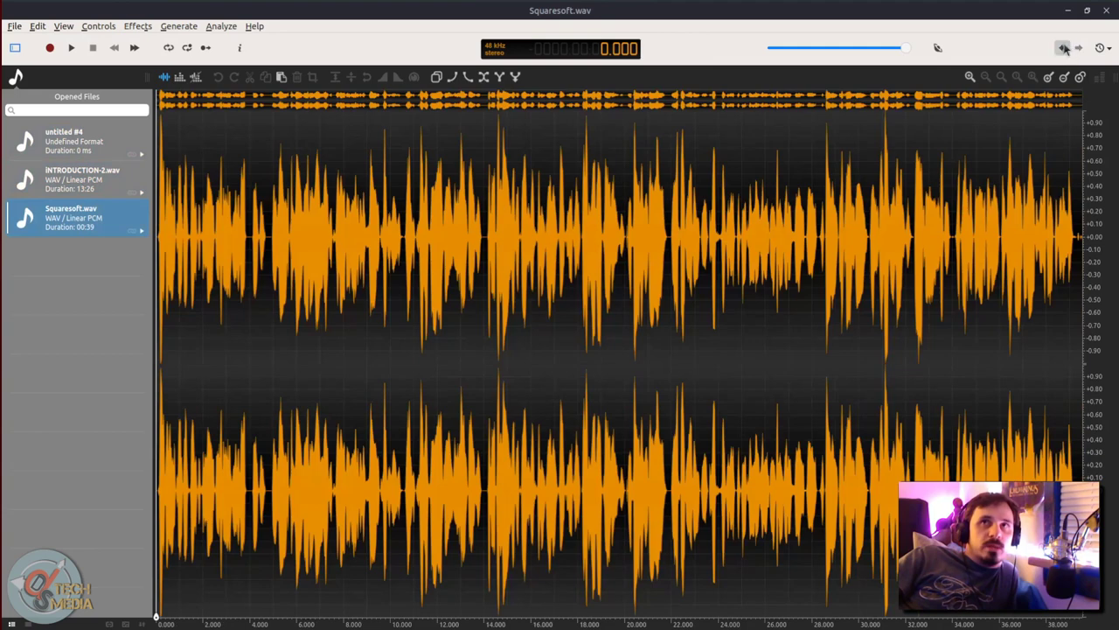
left_click(1063, 48)
left_click(1100, 48)
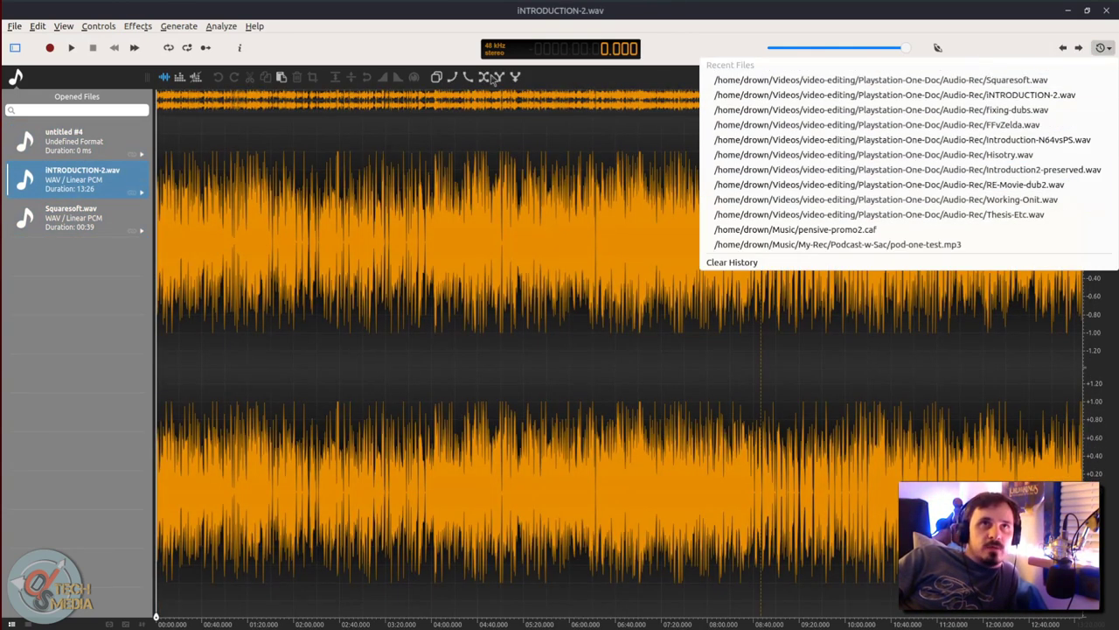
Play iNTRODUCTION-2.wav from about 8:30 and check its level meters during playback
left_click_drag(517, 93, 31, 59)
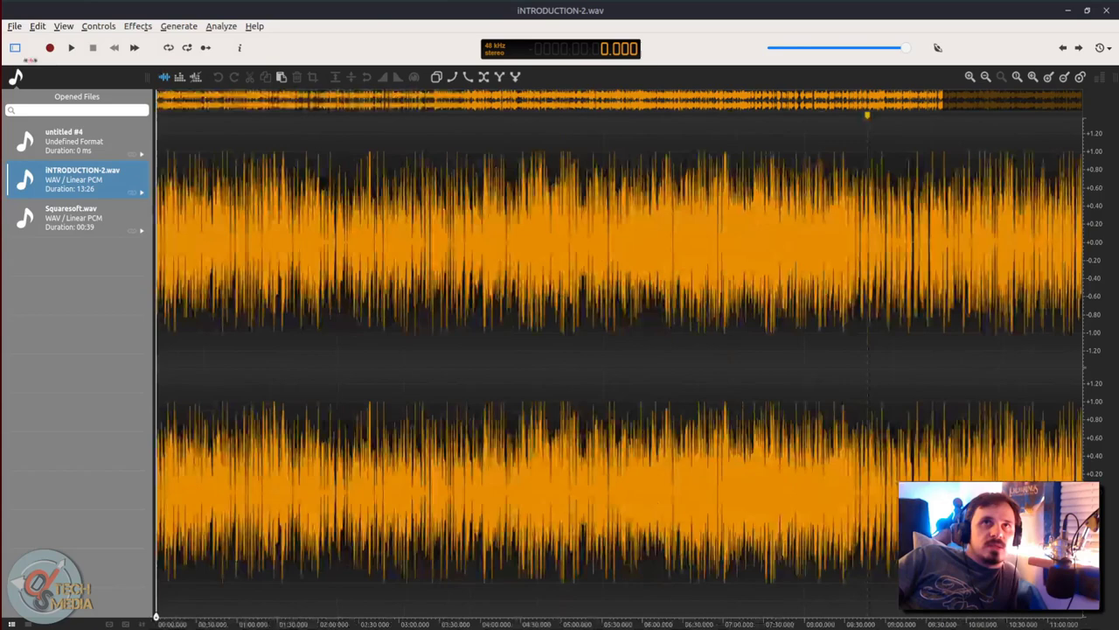
key("space")
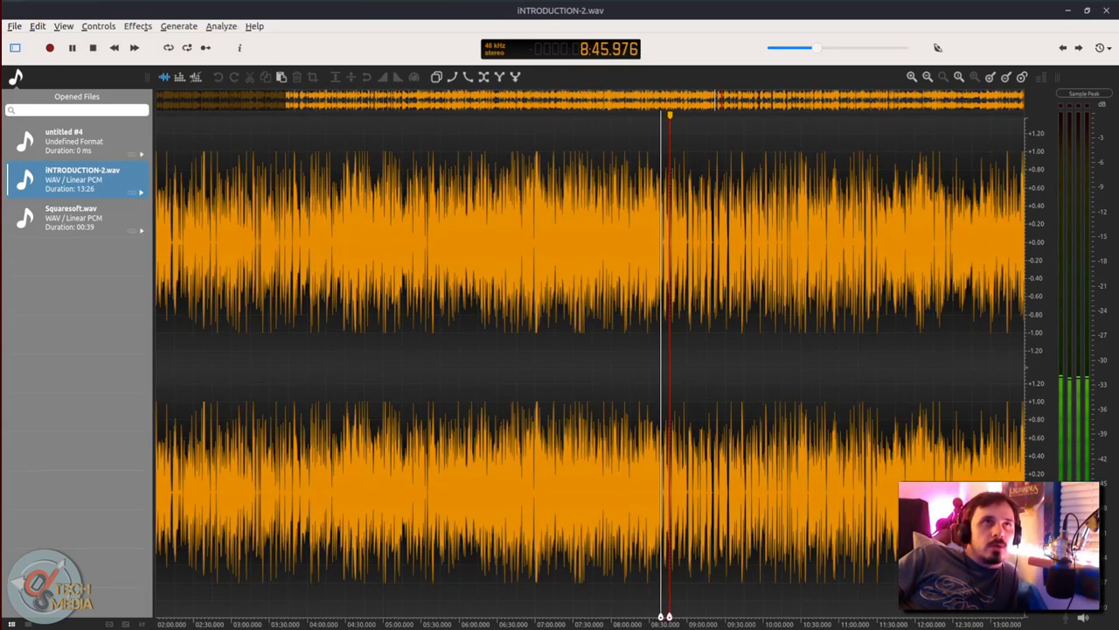
left_click(63, 25)
left_click(138, 218)
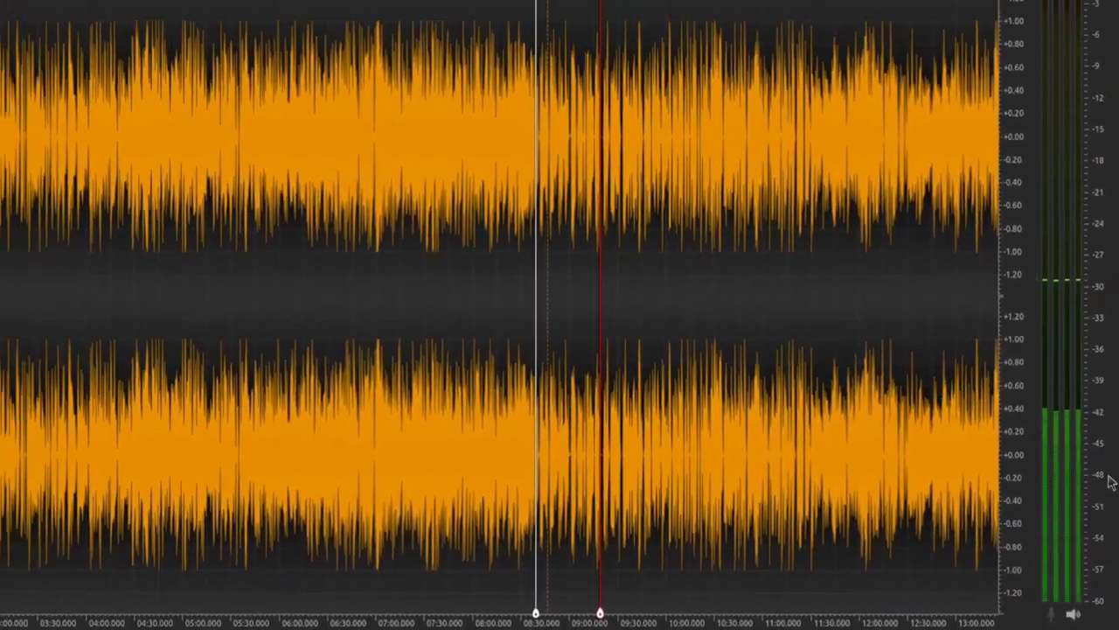
Review the sample rate and channel conversion options for iNTRODUCTION-2.wav and cancel without converting
right_click(83, 167)
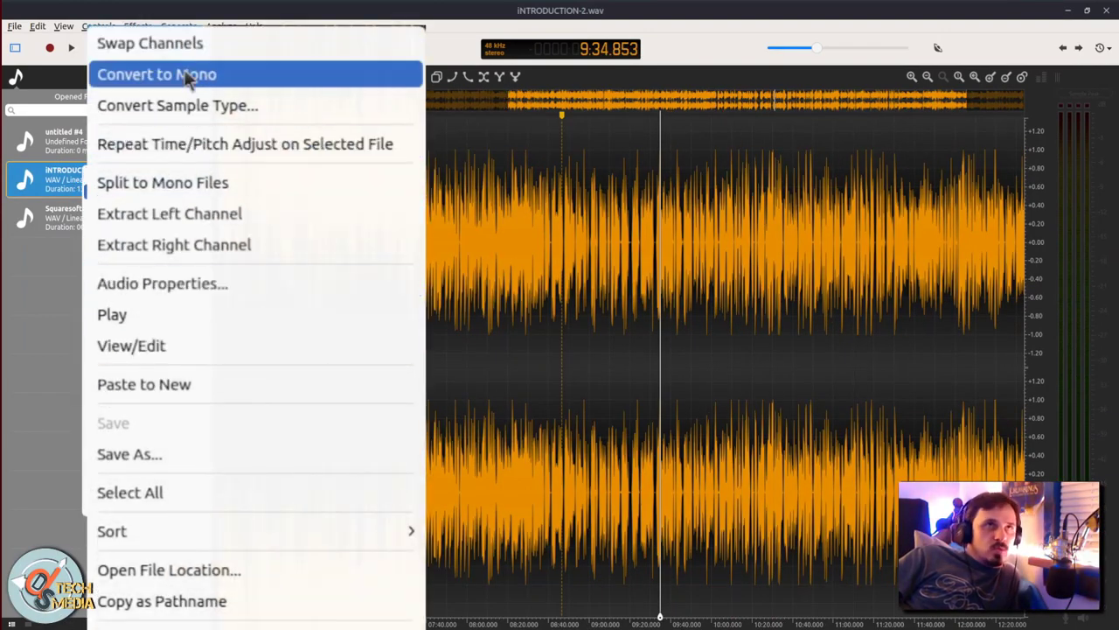
left_click(245, 105)
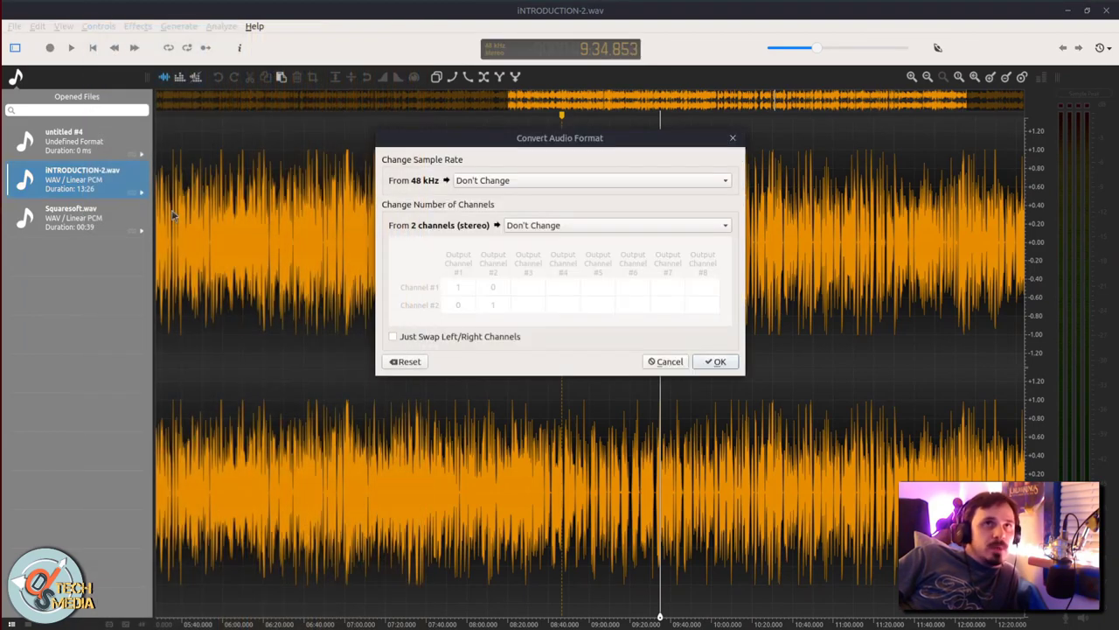
left_click(668, 362)
Open the audio properties of iNTRODUCTION-2.wav and review its statistics, general information and song details
right_click(76, 185)
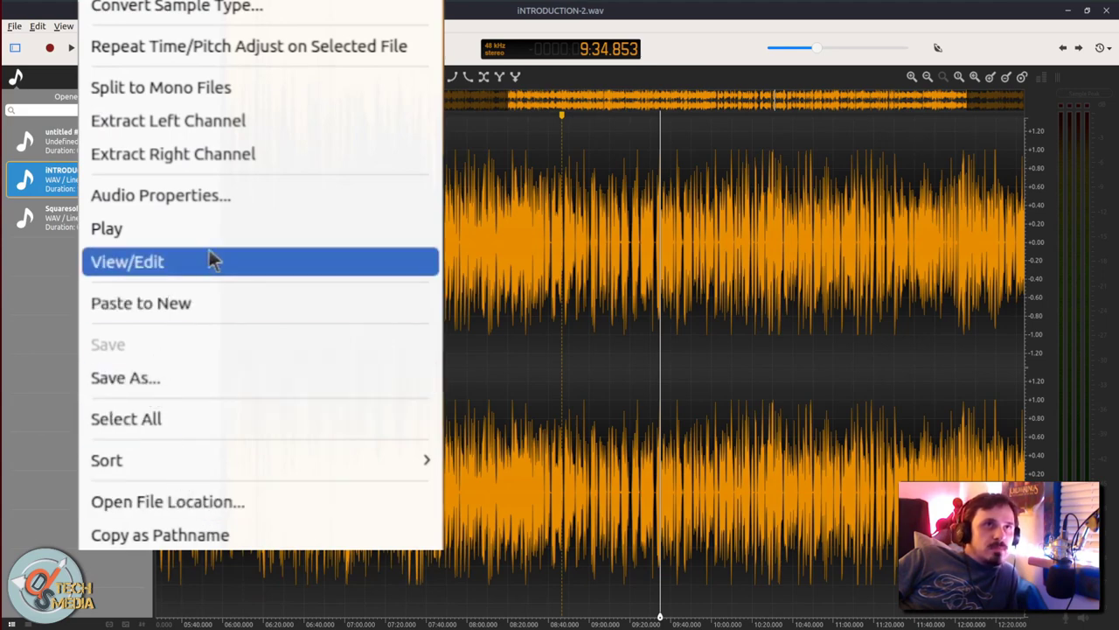
left_click(218, 189)
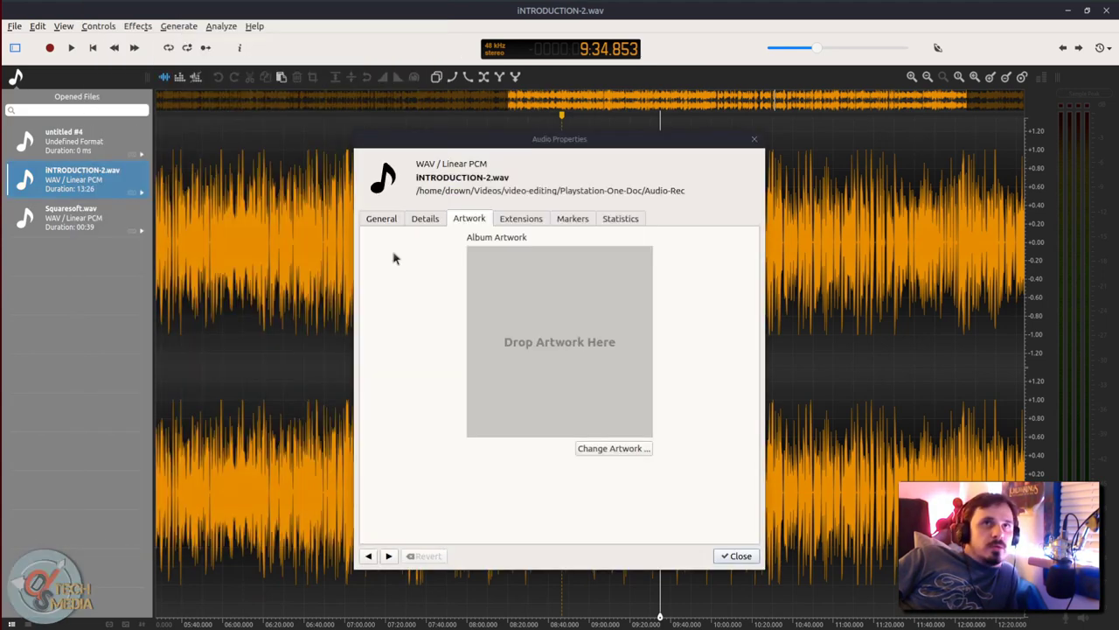
left_click(634, 219)
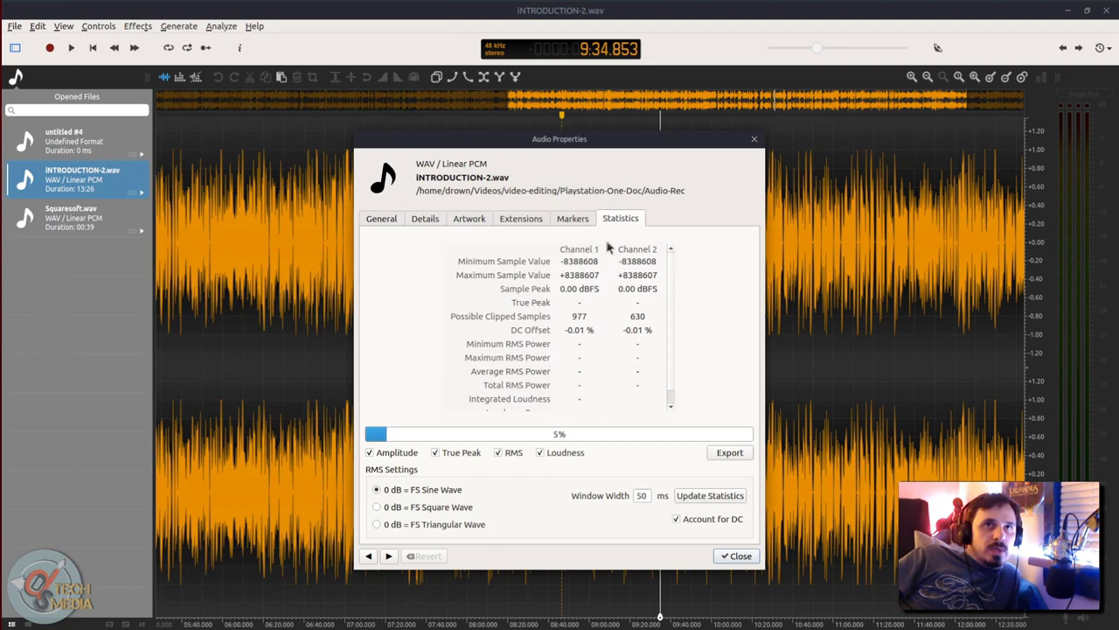
left_click(379, 222)
left_click(428, 218)
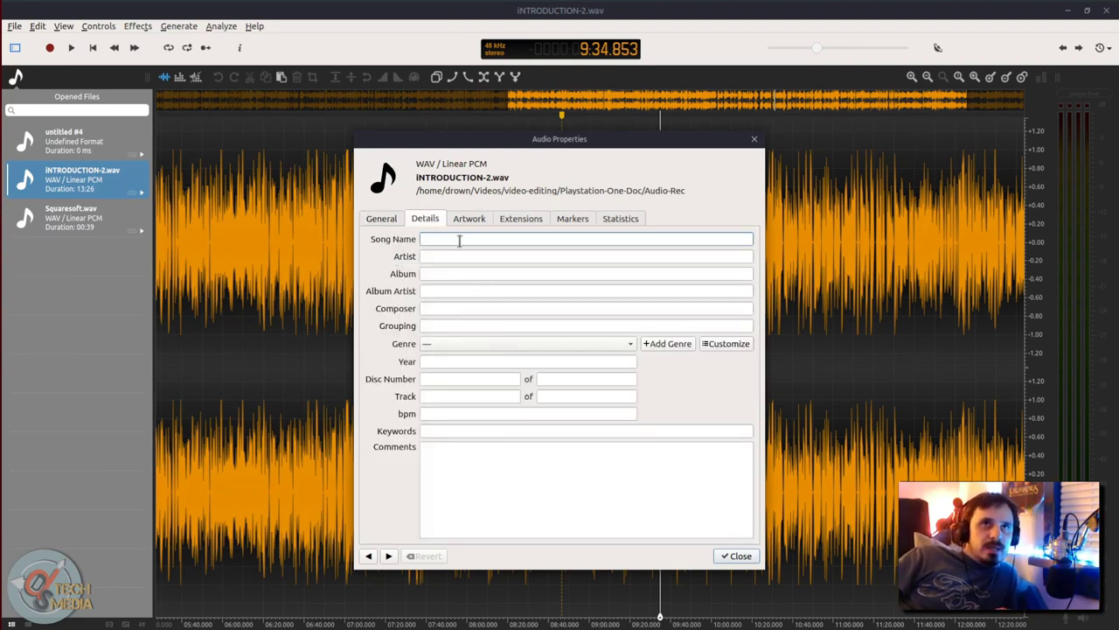
Set the DS Tech Media logo image as the album artwork of iNTRODUCTION-2.wav and close its properties
left_click(467, 217)
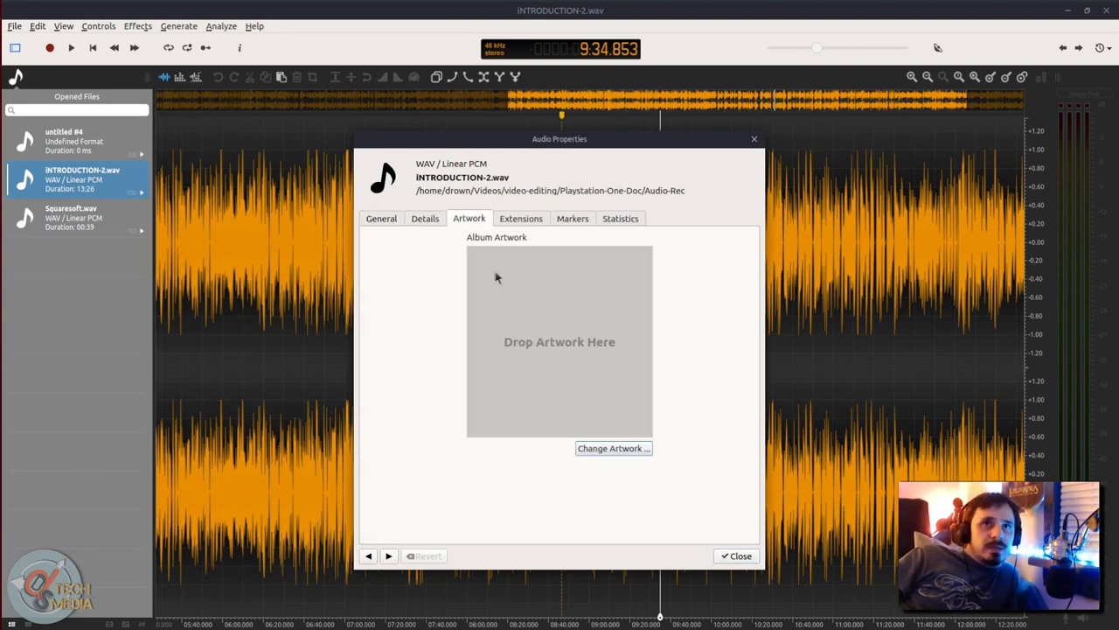
left_click(615, 449)
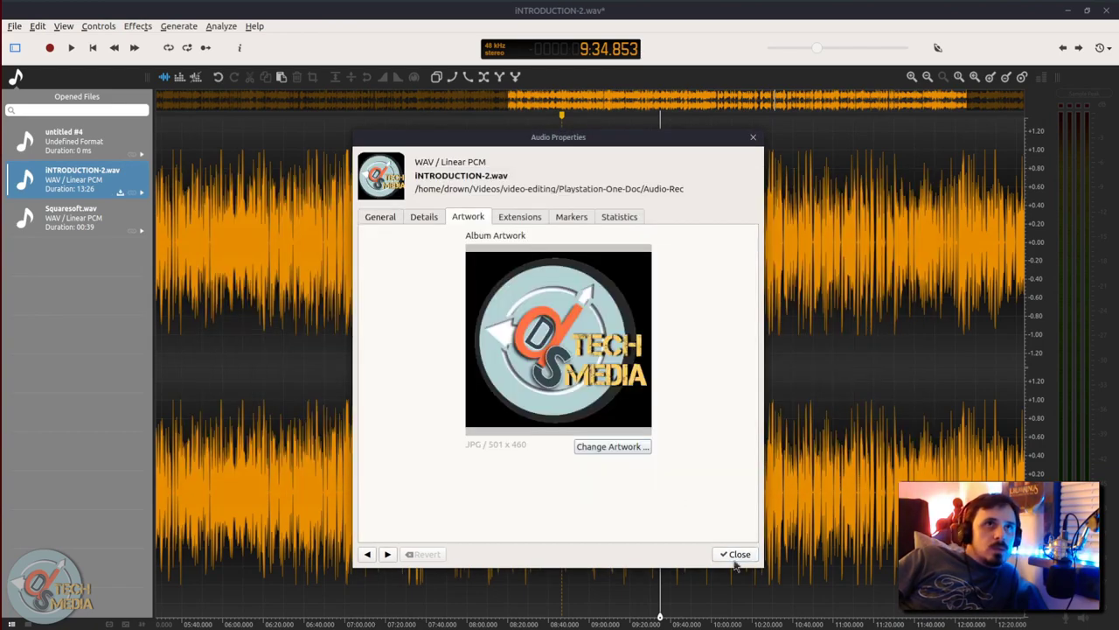
left_click(736, 555)
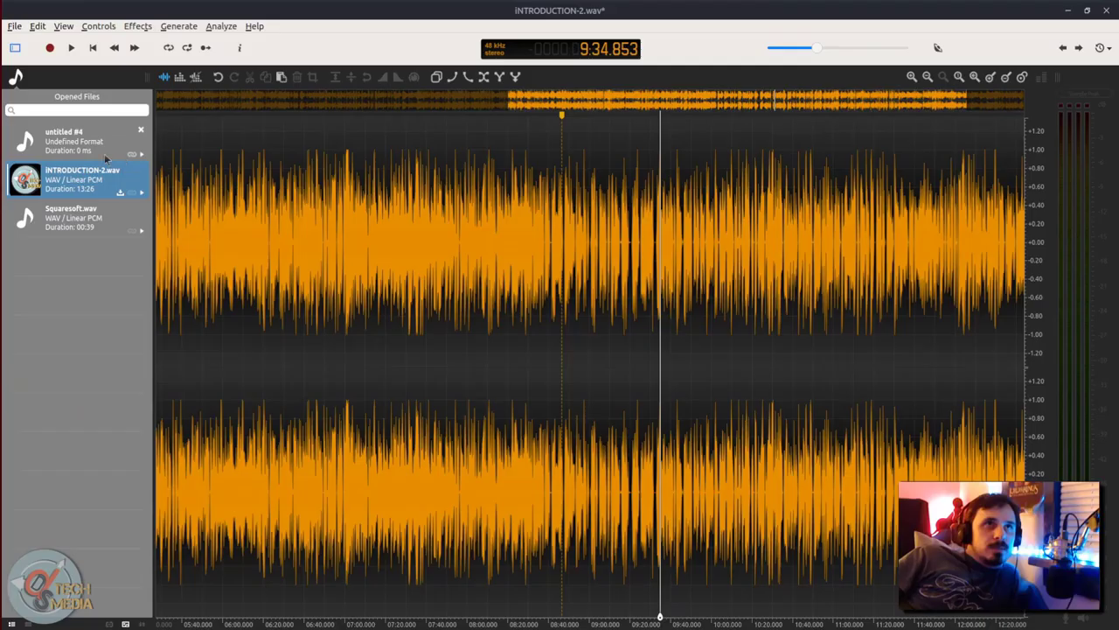
right_click(129, 246)
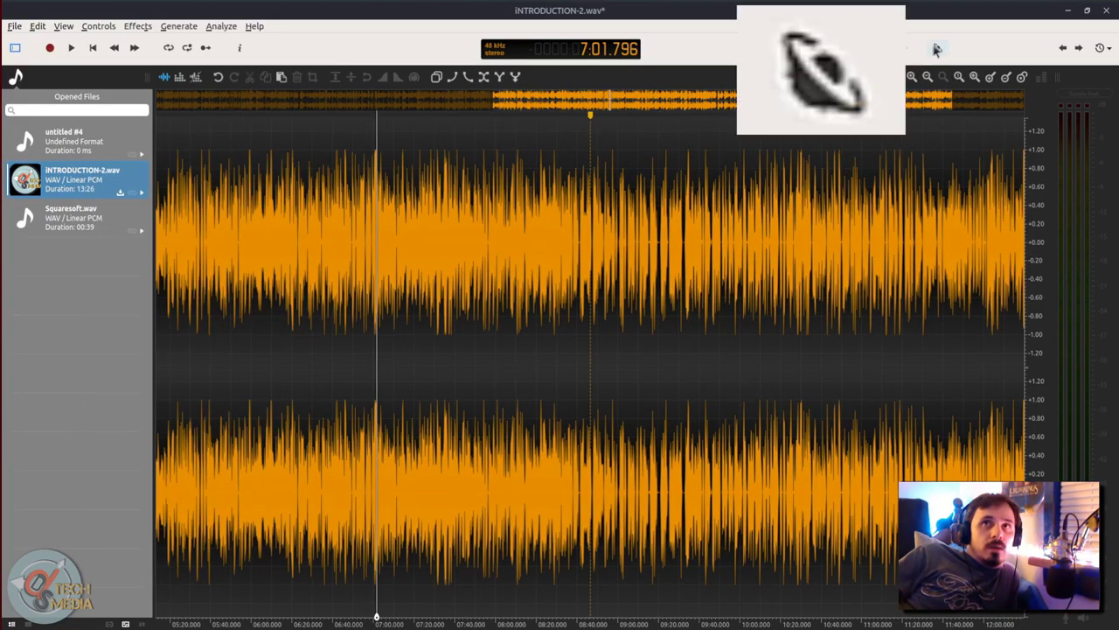
Open the sound preferences and review the mixer backend and playback device choices, keeping Pulse and System Default
left_click(937, 49)
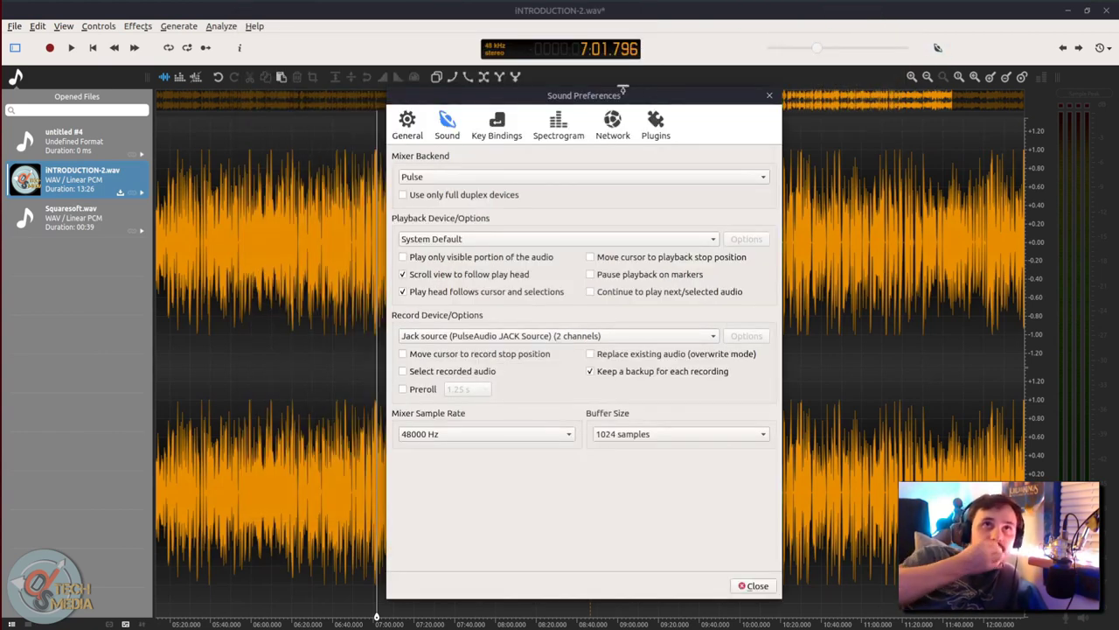
left_click(453, 176)
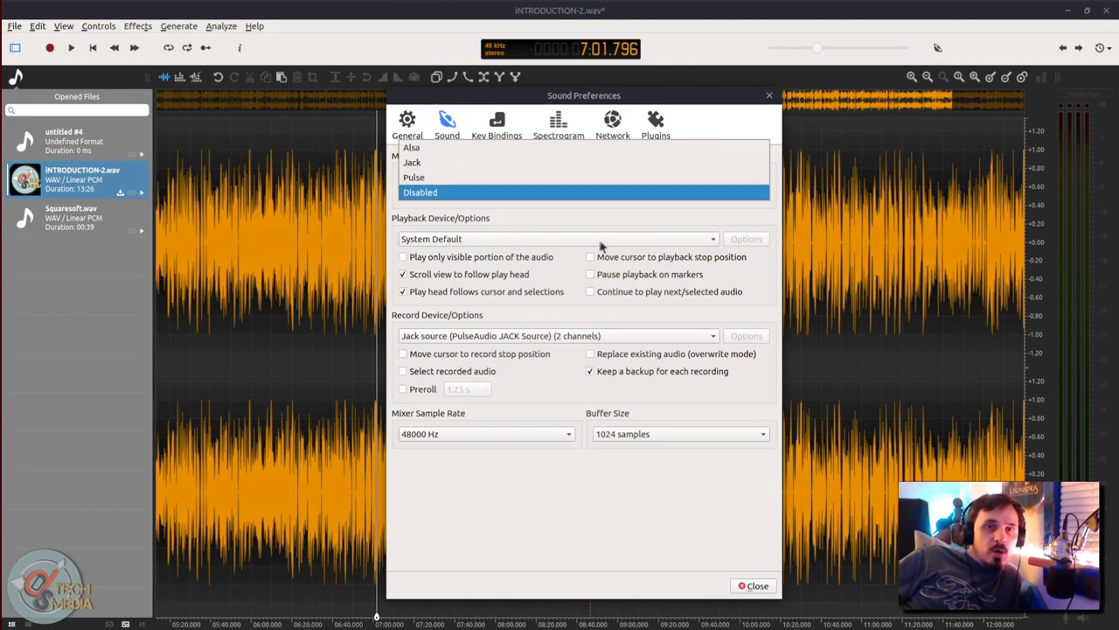
left_click(560, 177)
left_click(502, 240)
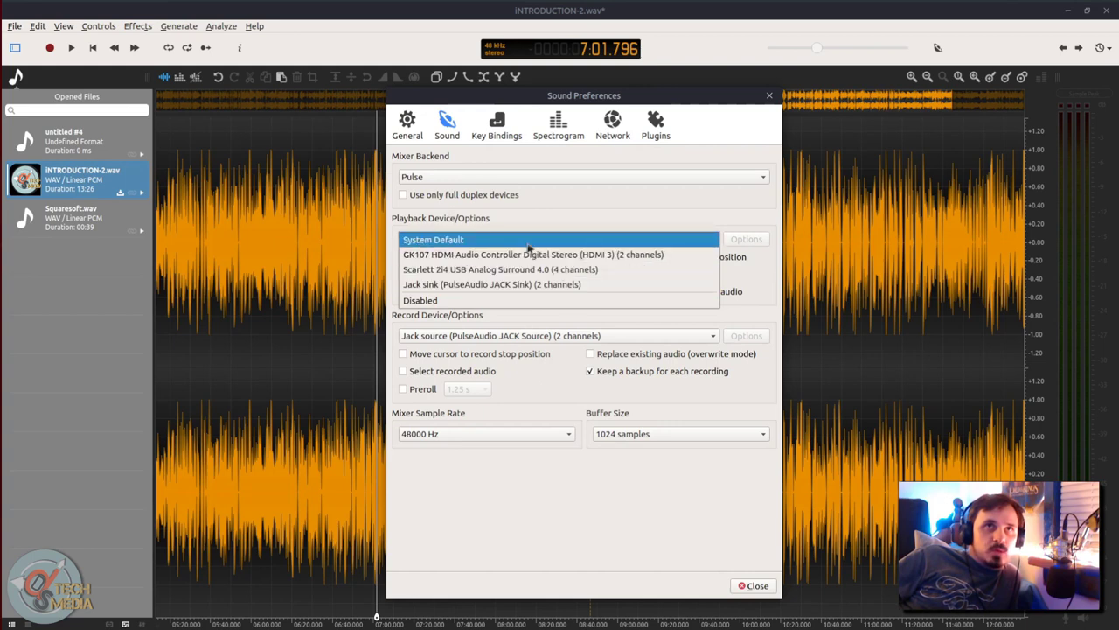
left_click(531, 591)
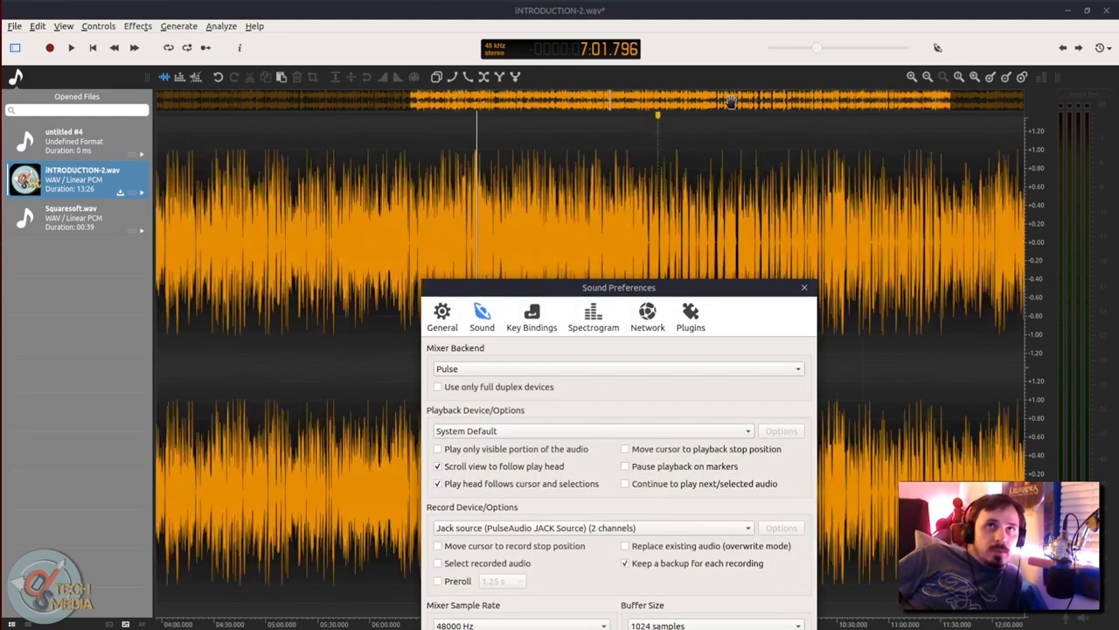
Move the cursor to the marker at 8:49.425 in iNTRODUCTION-2.wav and return to the sound preferences
left_click(660, 118)
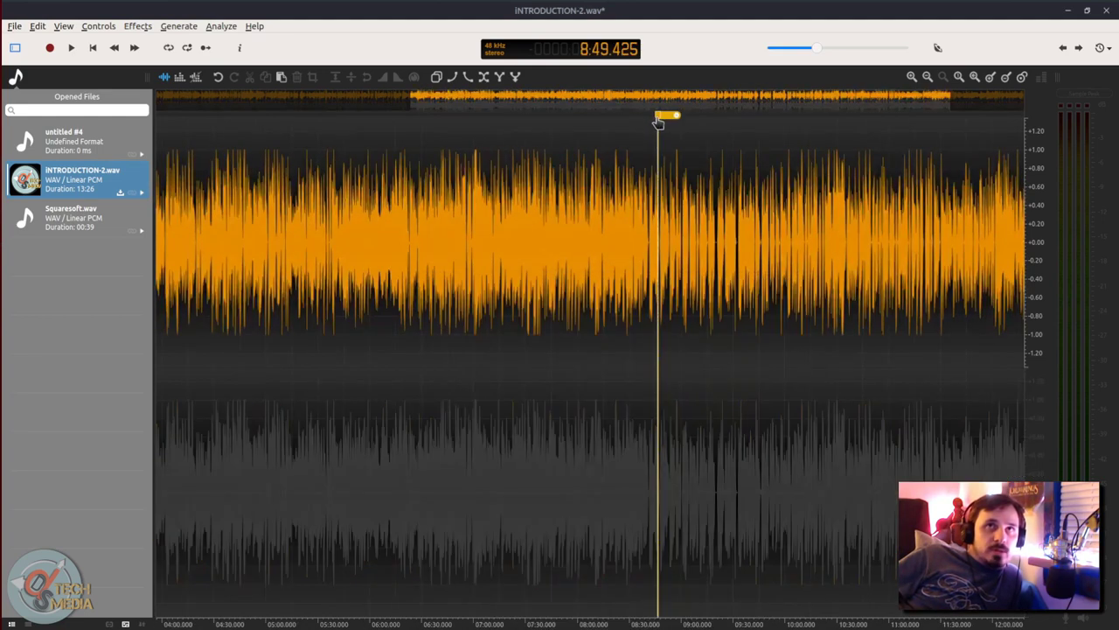
key("alt+Tab")
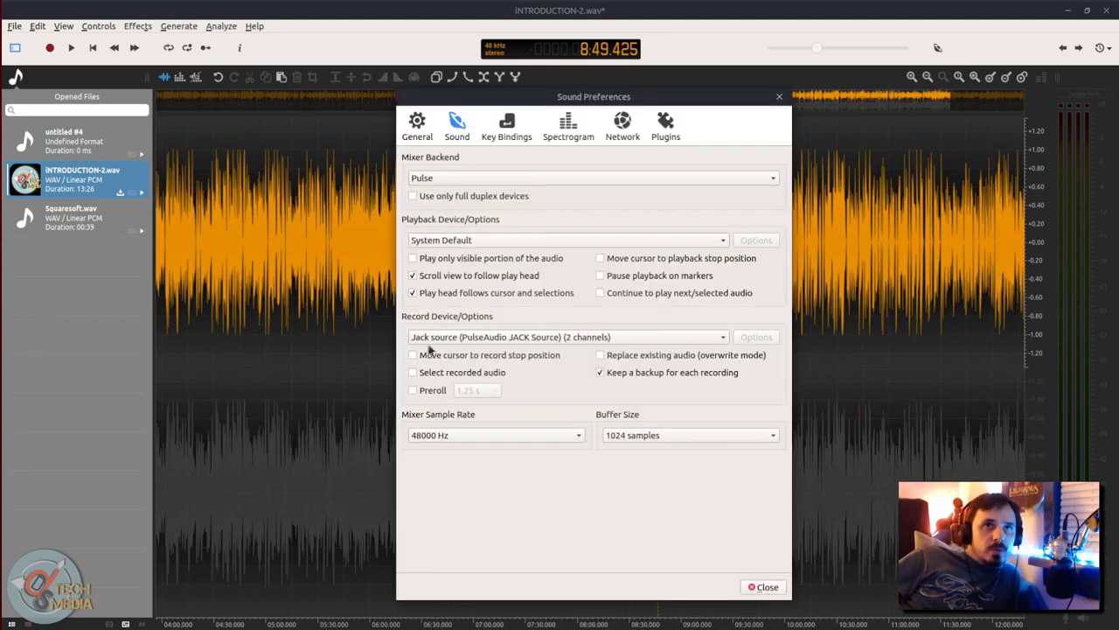
Review the record device choices, keeping Jack source, and try the Preroll and overwrite recording options before leaving both switched off
left_click(479, 334)
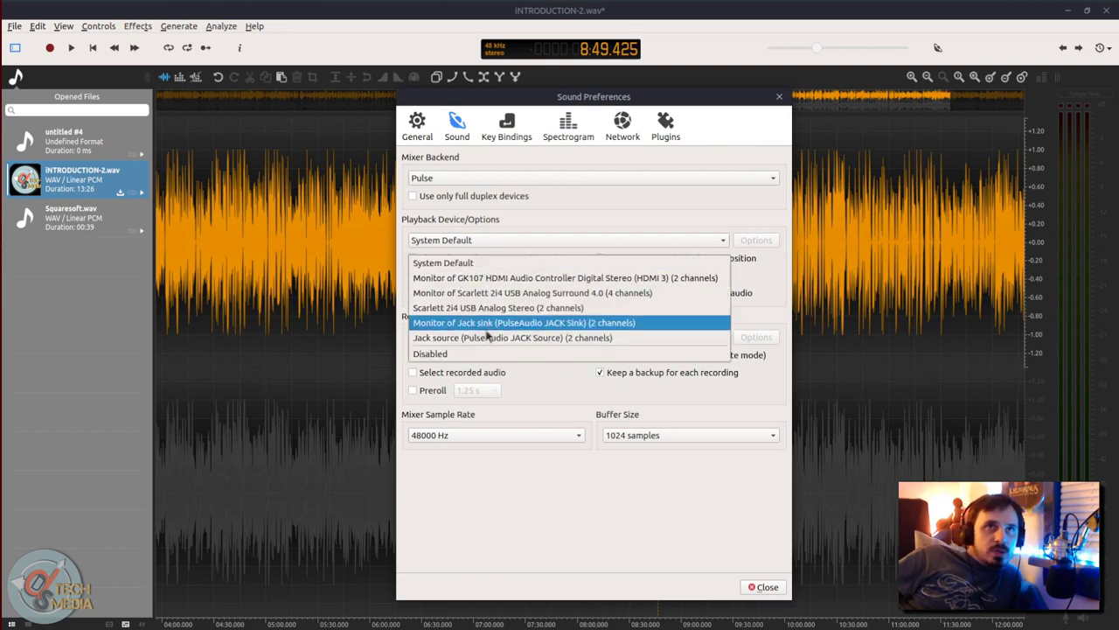
left_click(537, 512)
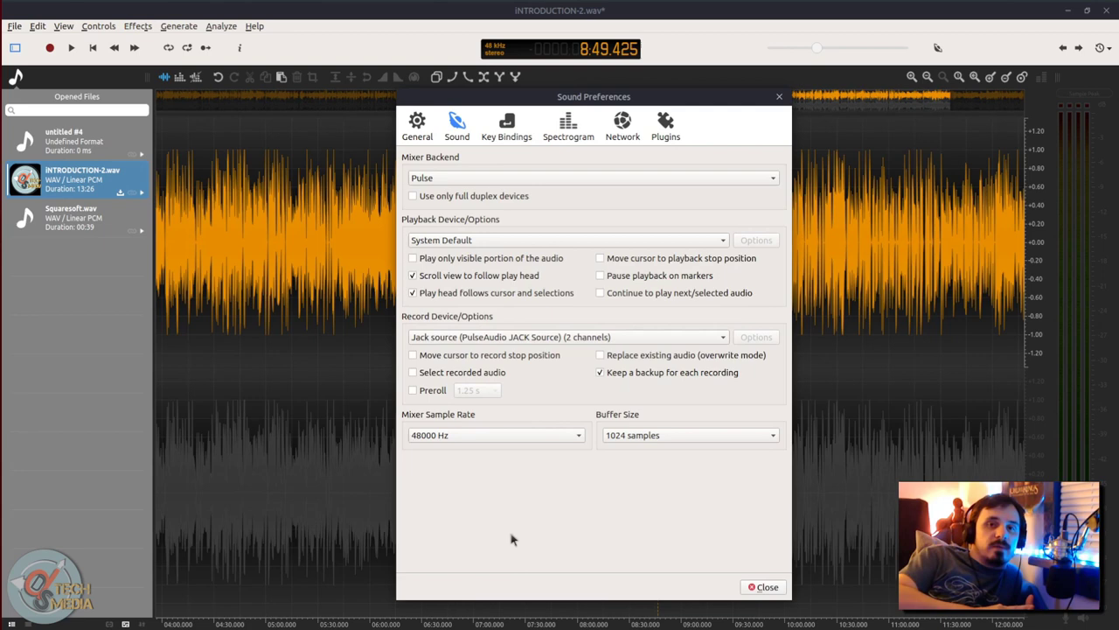
left_click(413, 390)
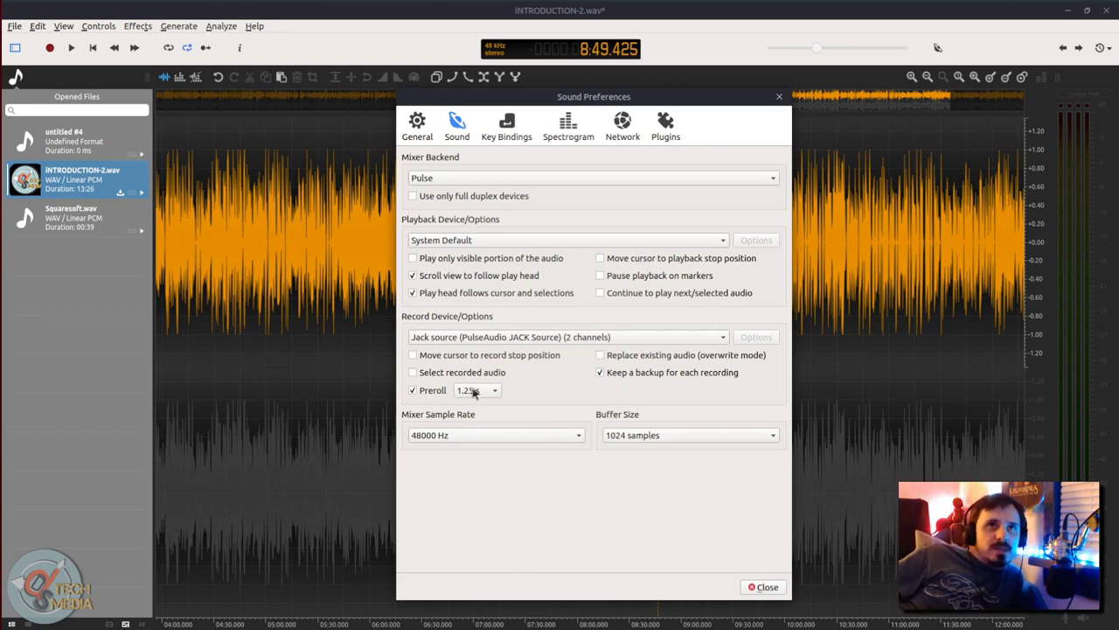
left_click(474, 390)
left_click(490, 392)
left_click(412, 390)
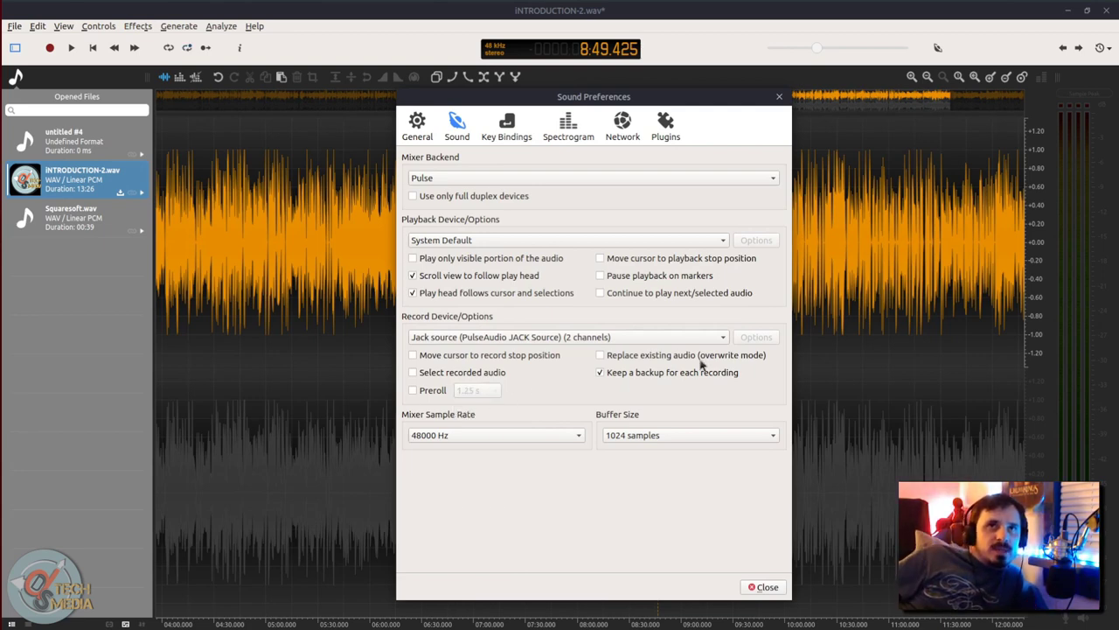
left_click(599, 355)
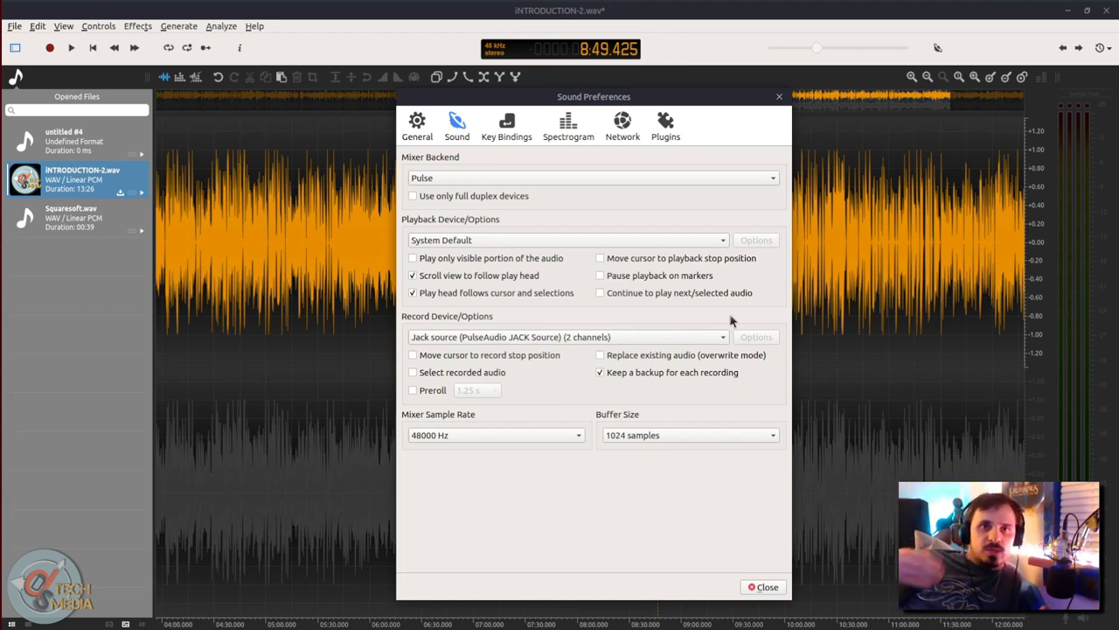
Preview the Light, Aqua and Dark Theme color schemes in the general preferences and return to Dark Classic
left_click(422, 118)
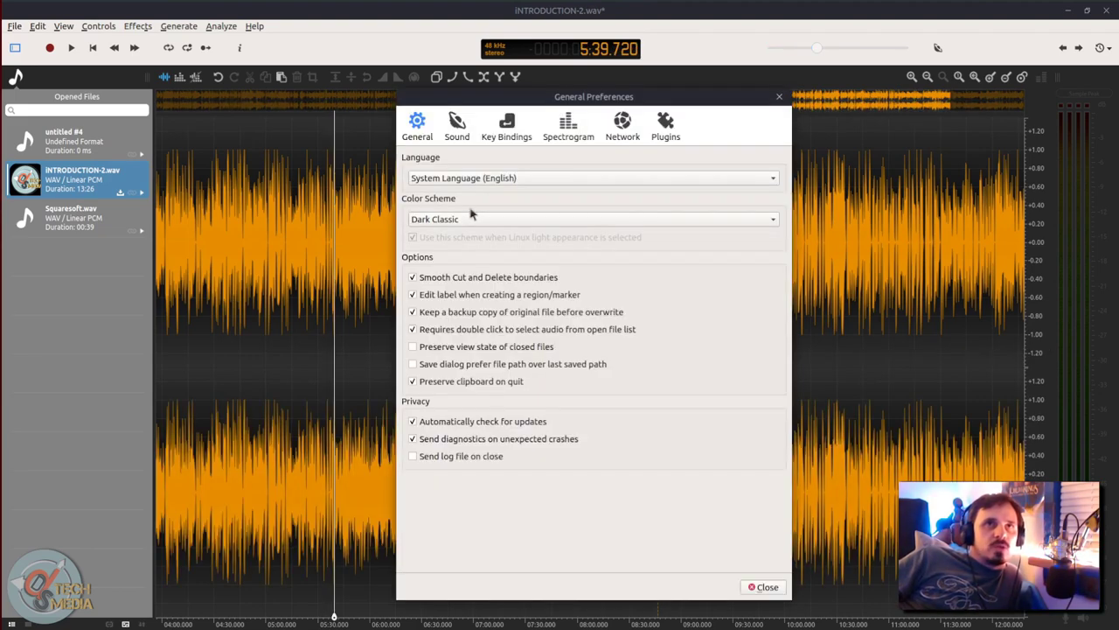
left_click(470, 217)
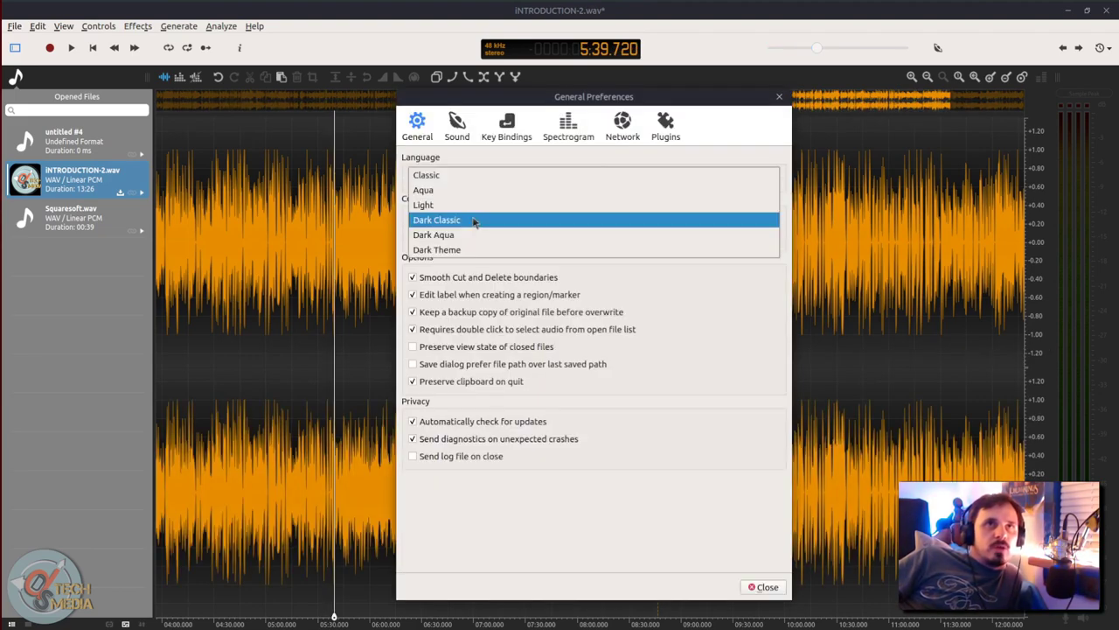
left_click(481, 216)
scroll(481, 216, "down", 1)
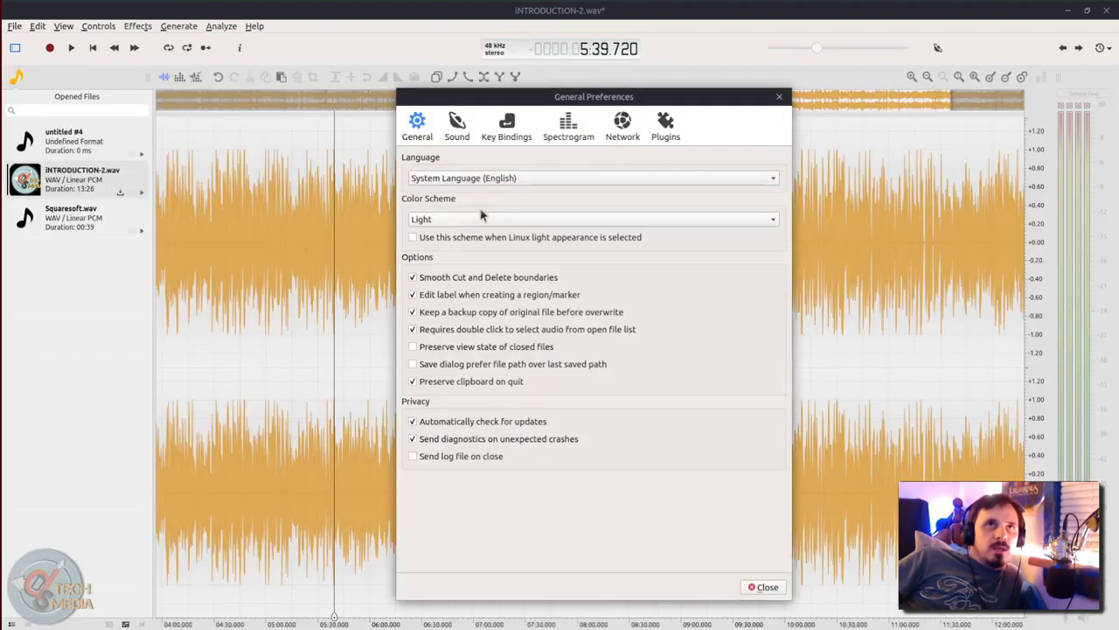
left_click_drag(523, 94, 799, 79)
left_click(757, 206)
left_click(759, 182)
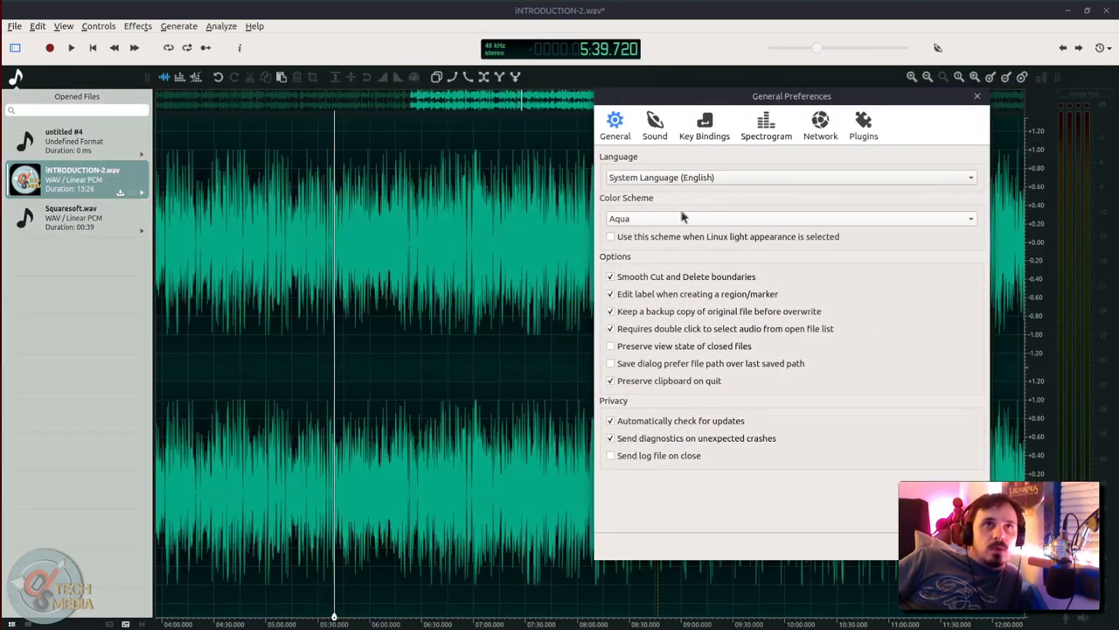
scroll(683, 217, "down", 2)
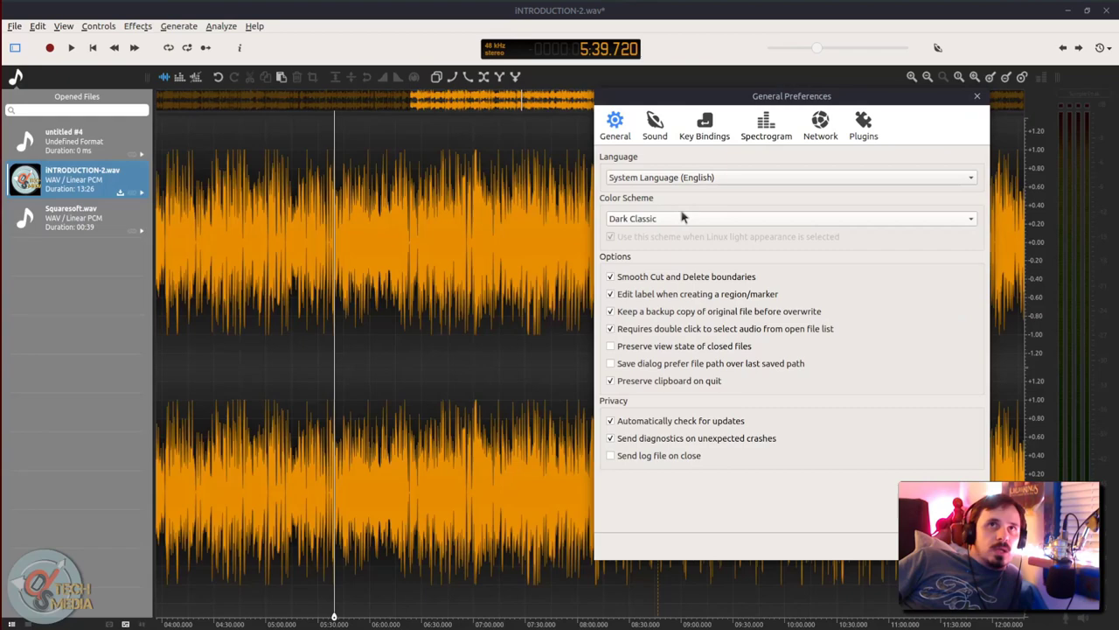
scroll(683, 217, "down", 1)
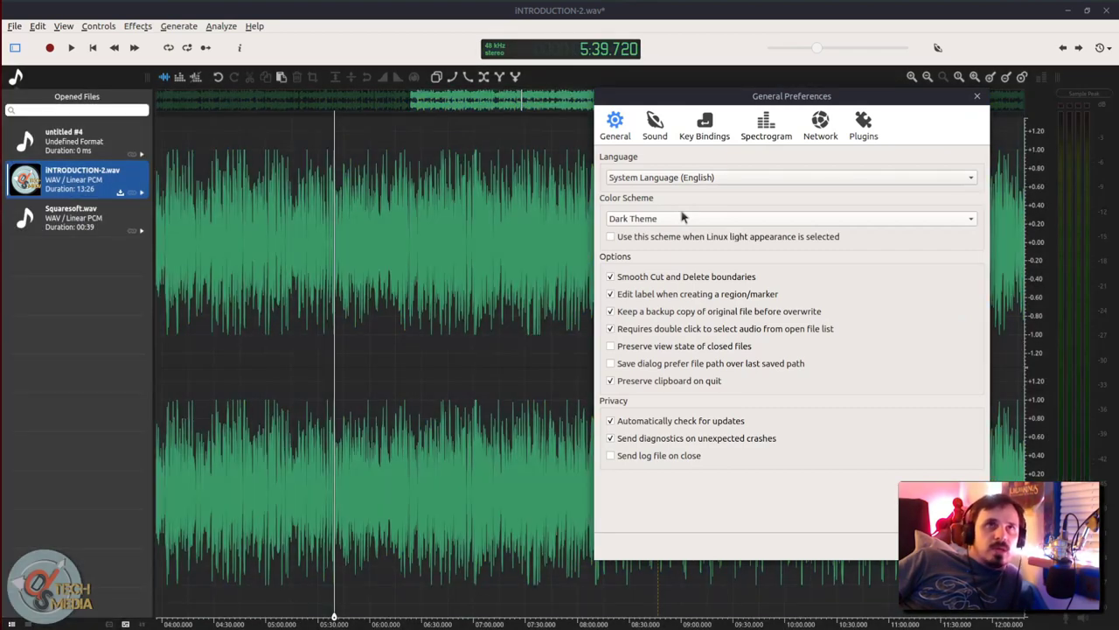
scroll(683, 216, "down", 1)
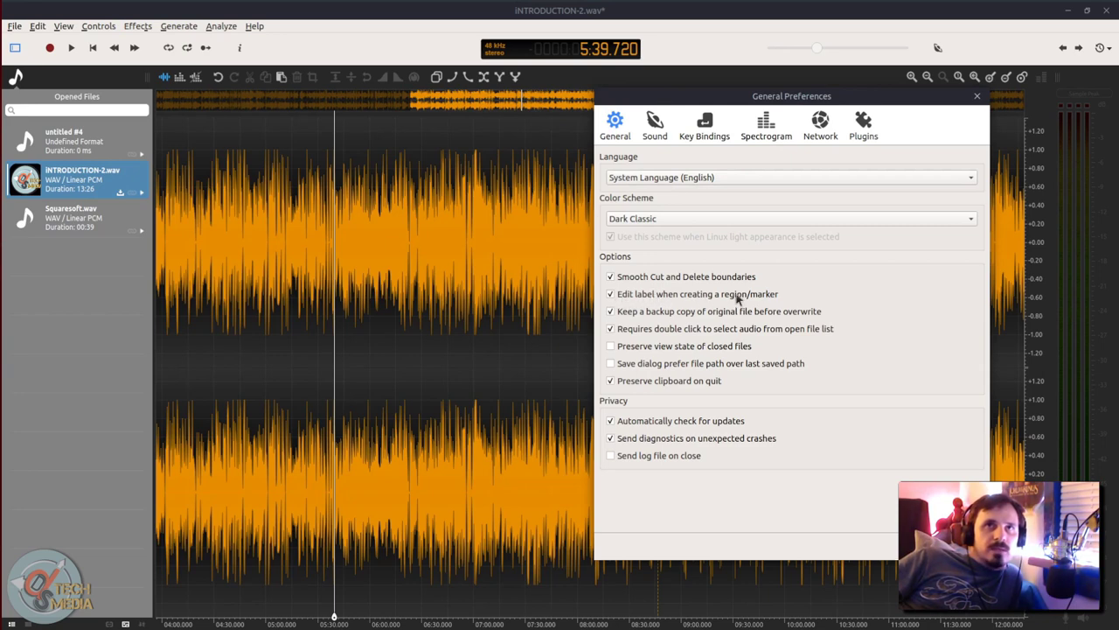
Review the key bindings, spectrogram, network and plugins preferences, including the spectrogram window types and color schemes
left_click(704, 126)
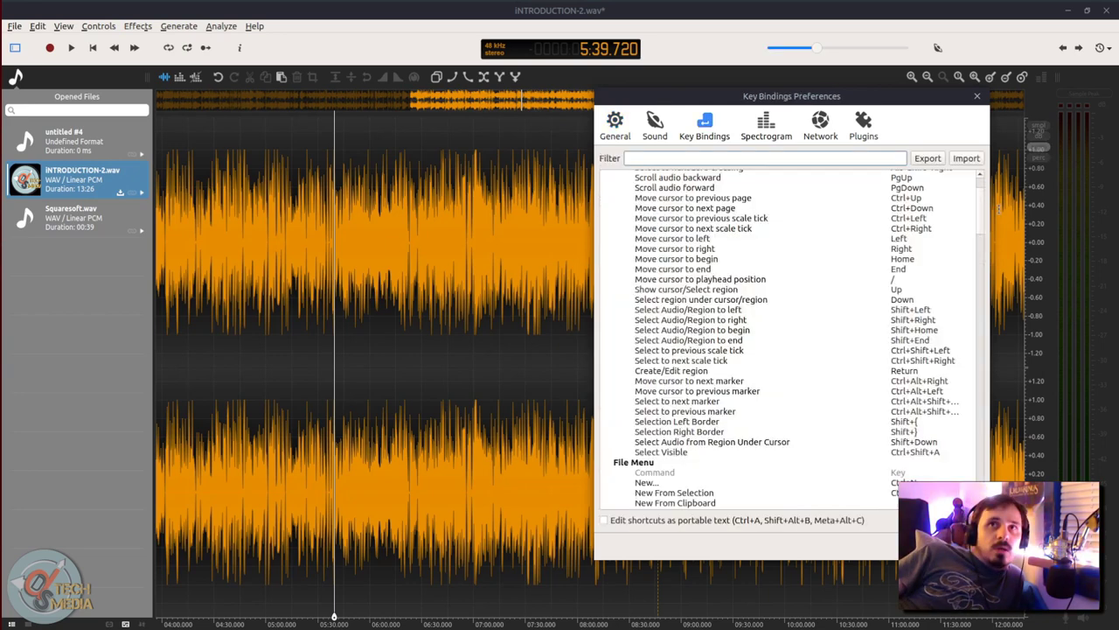
left_click(760, 127)
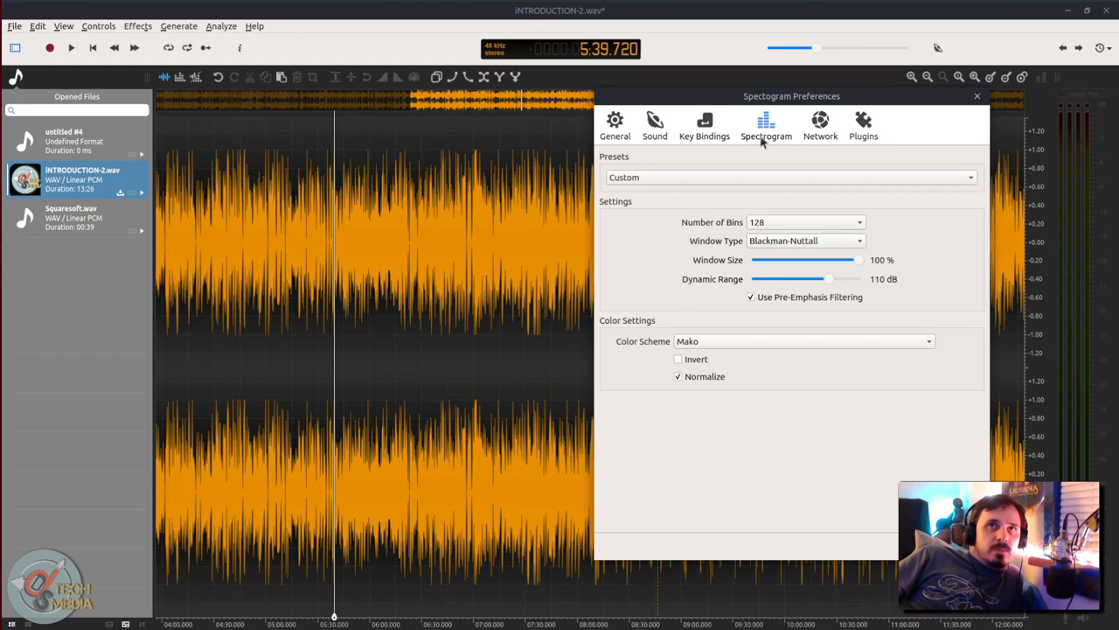
left_click(785, 240)
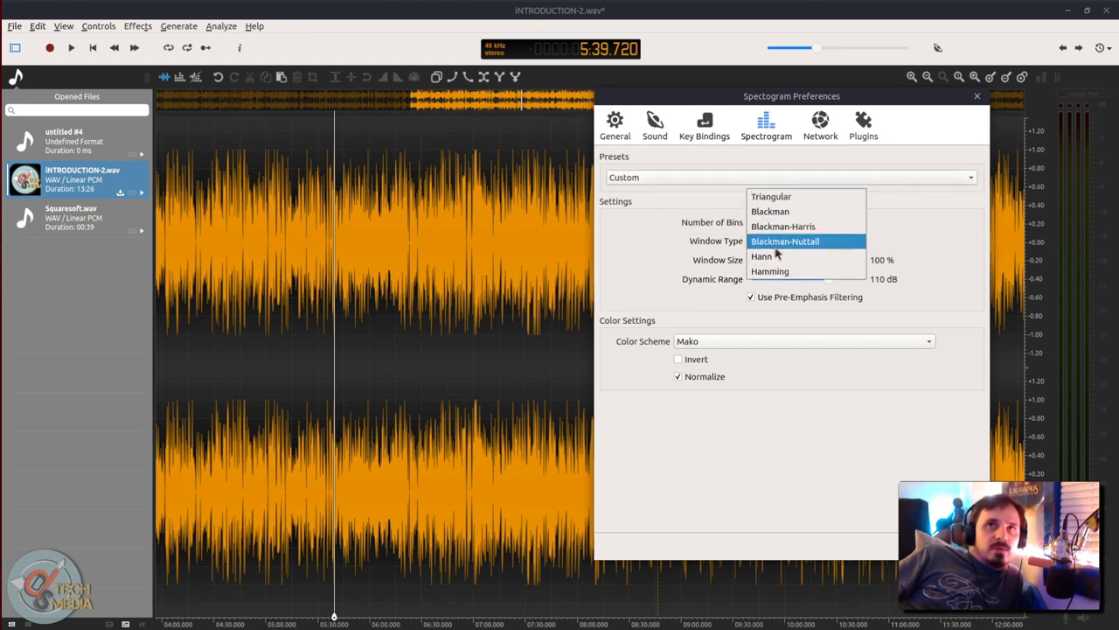
left_click(664, 250)
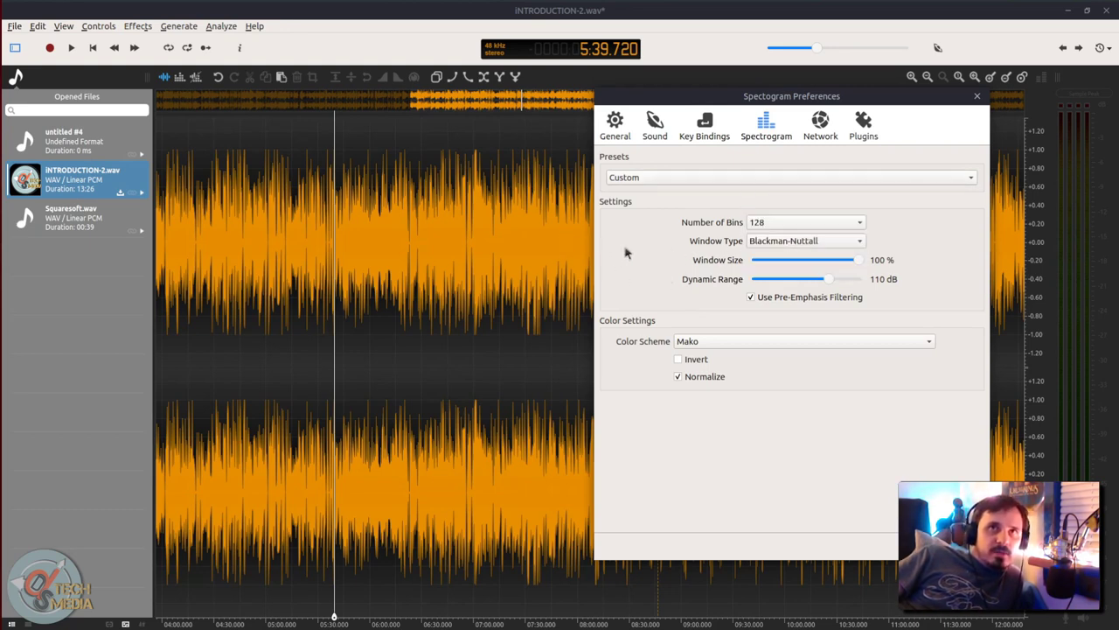
left_click(744, 341)
left_click(744, 341)
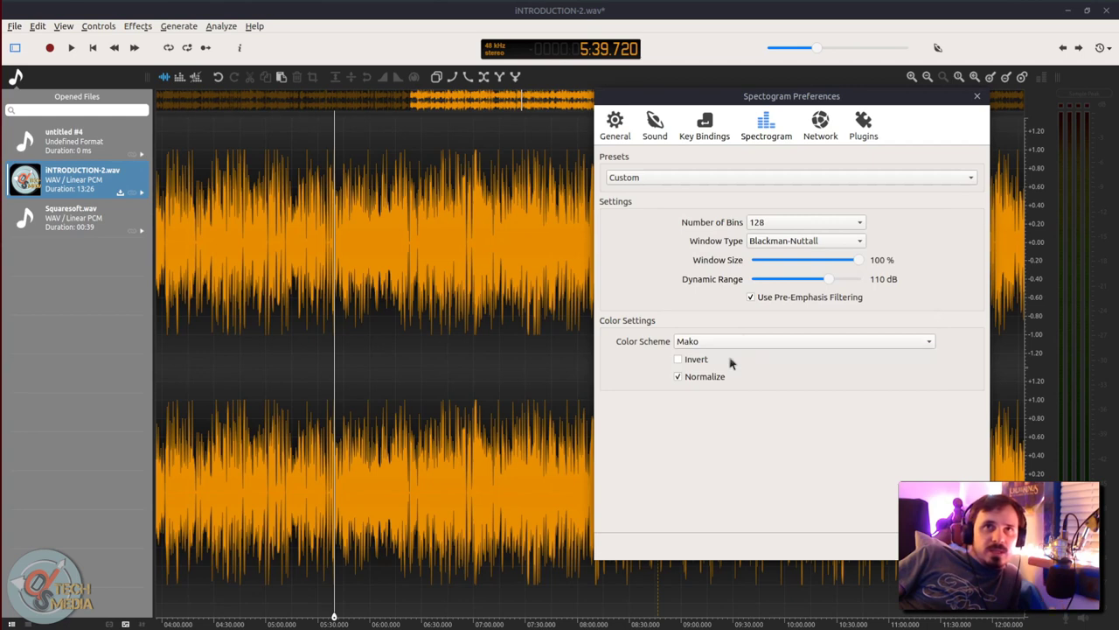
left_click(818, 128)
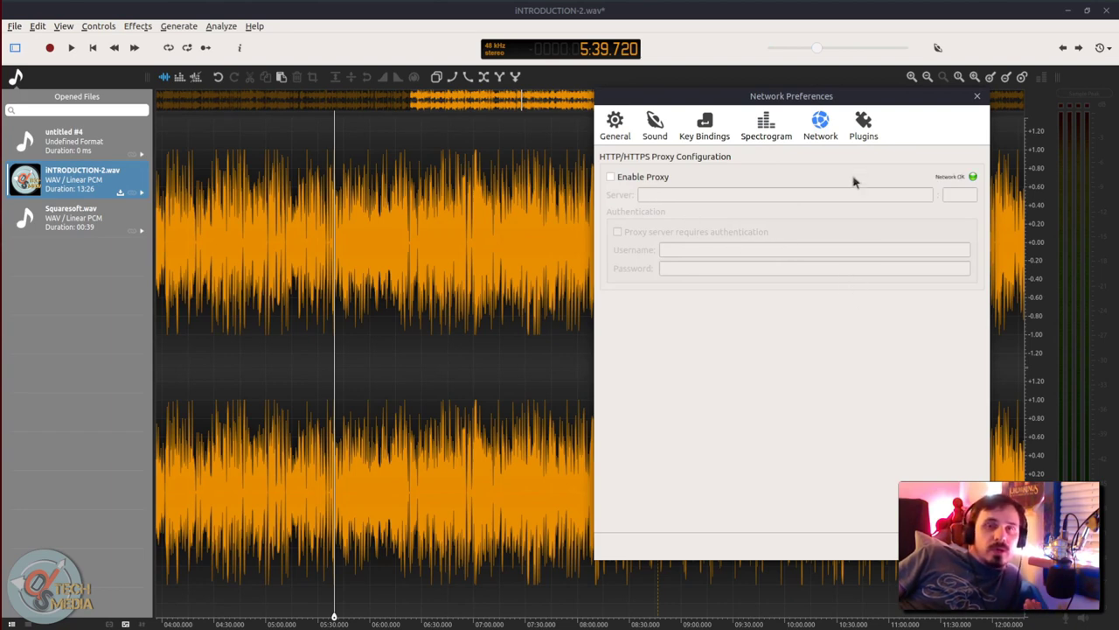
left_click(864, 126)
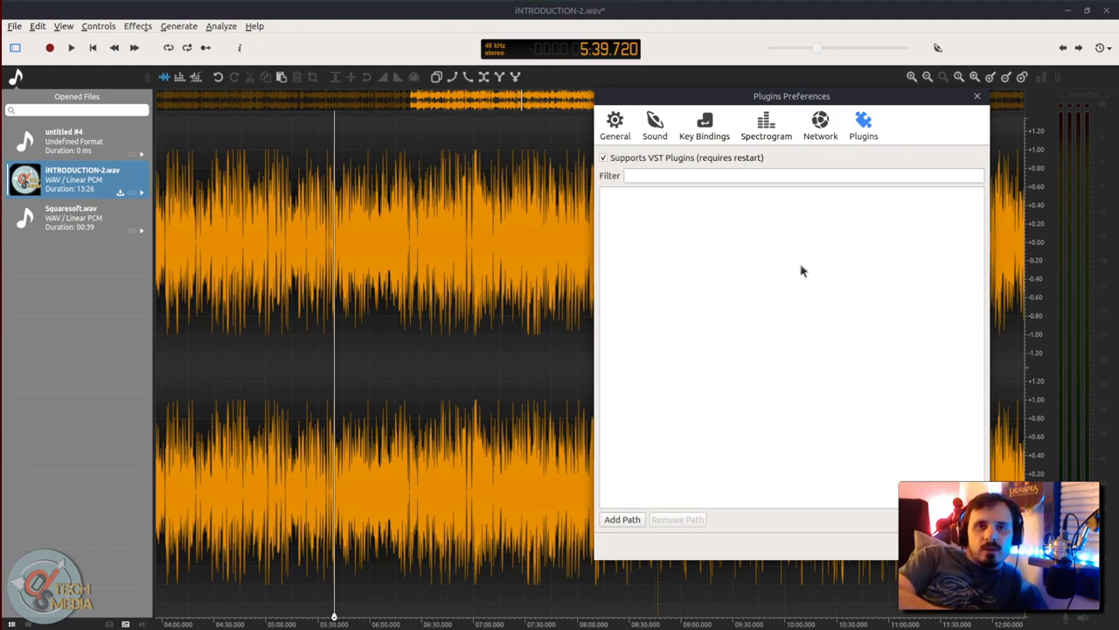
Switch iNTRODUCTION-2.wav to the spectrogram view and bring up the spectrogram preferences over it
left_click(766, 125)
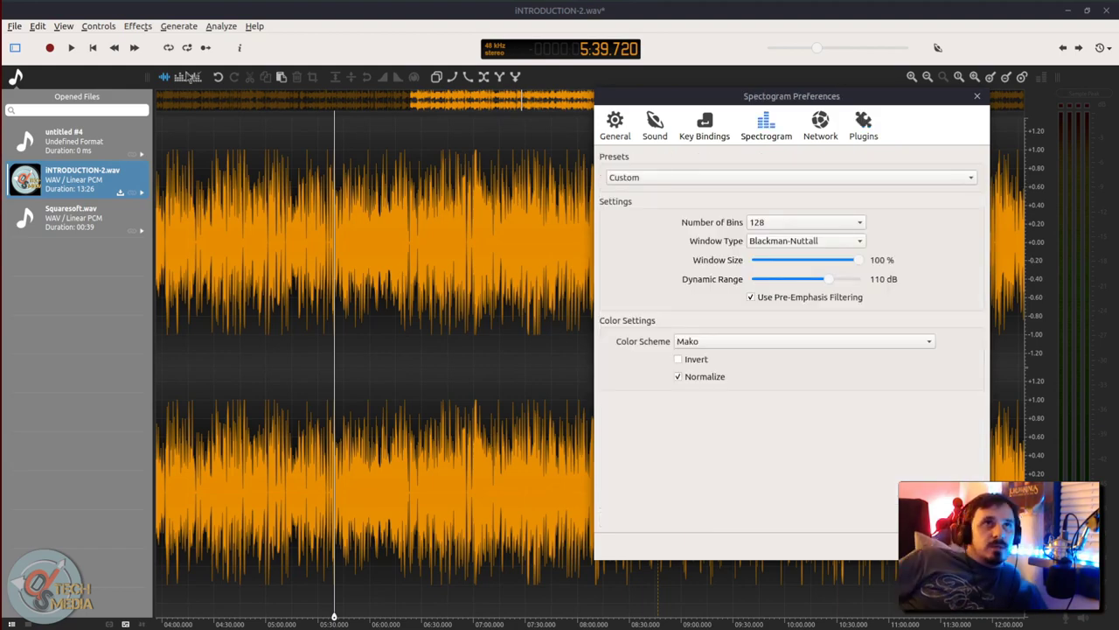
left_click(179, 77)
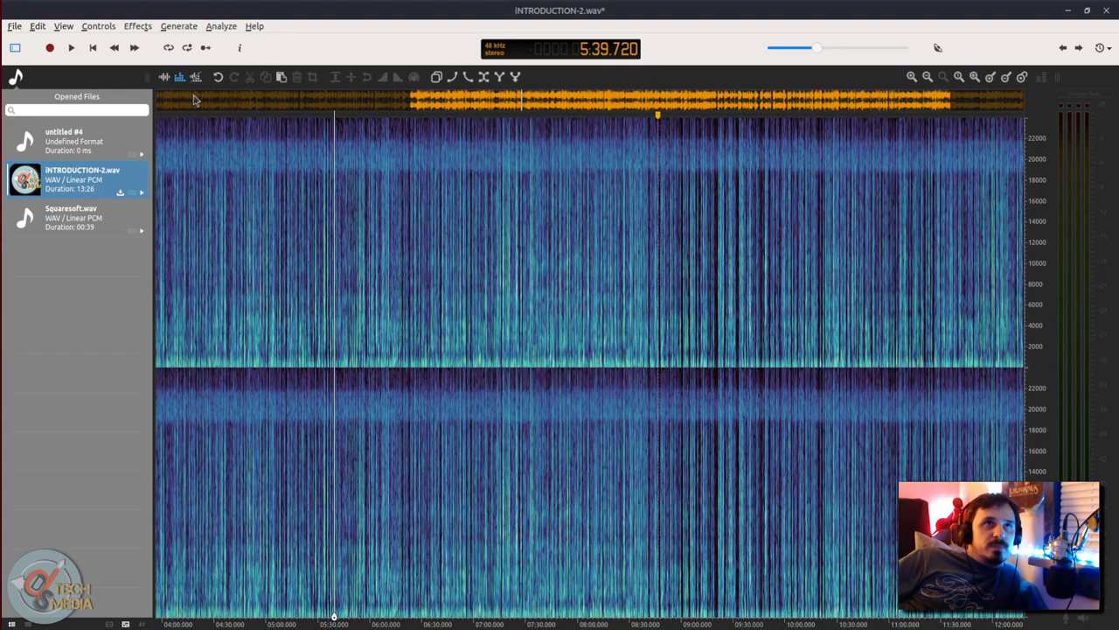
left_click(261, 141)
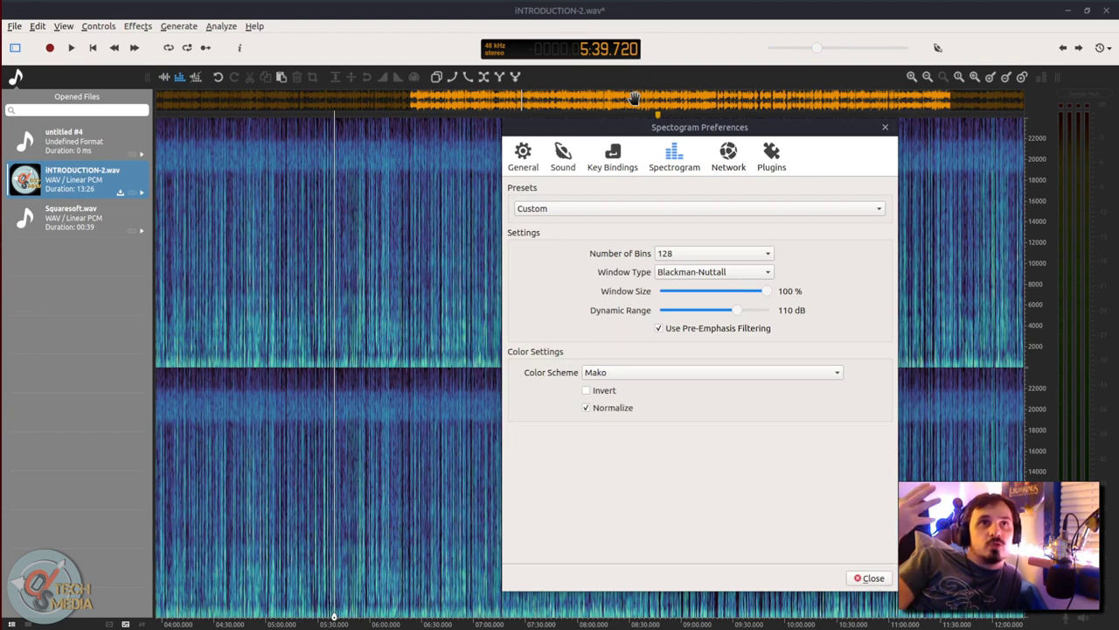
Preview the spectrogram color schemes on iNTRODUCTION-2.wav, including Linear Grayscale, Color, Plasma, Cividis, Rocket and Copper, and return to Mako
left_click(629, 373)
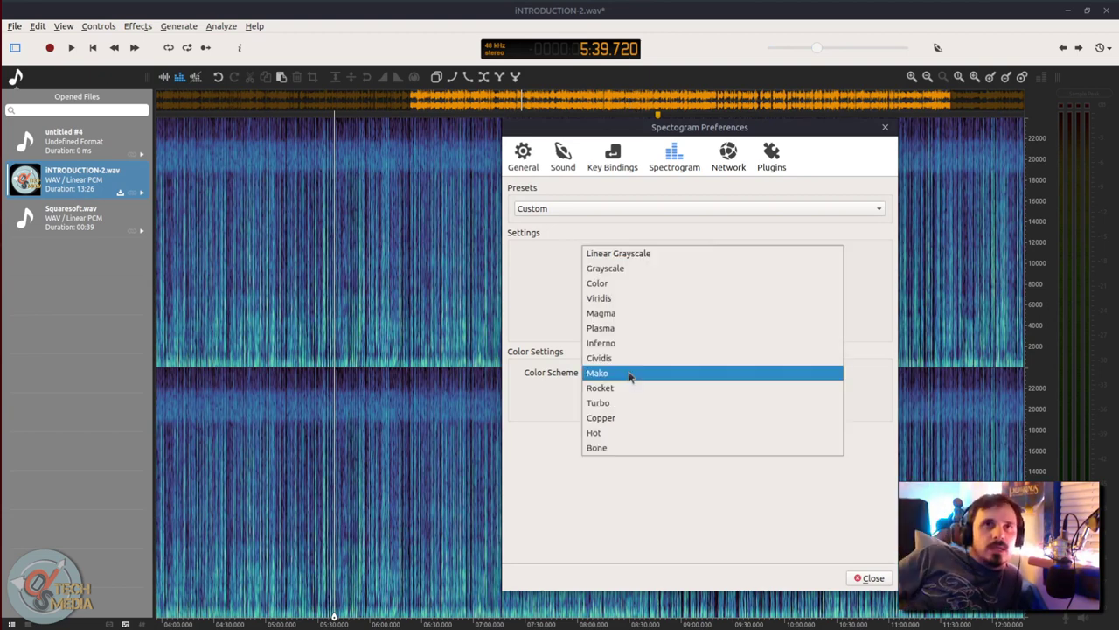
left_click(630, 375)
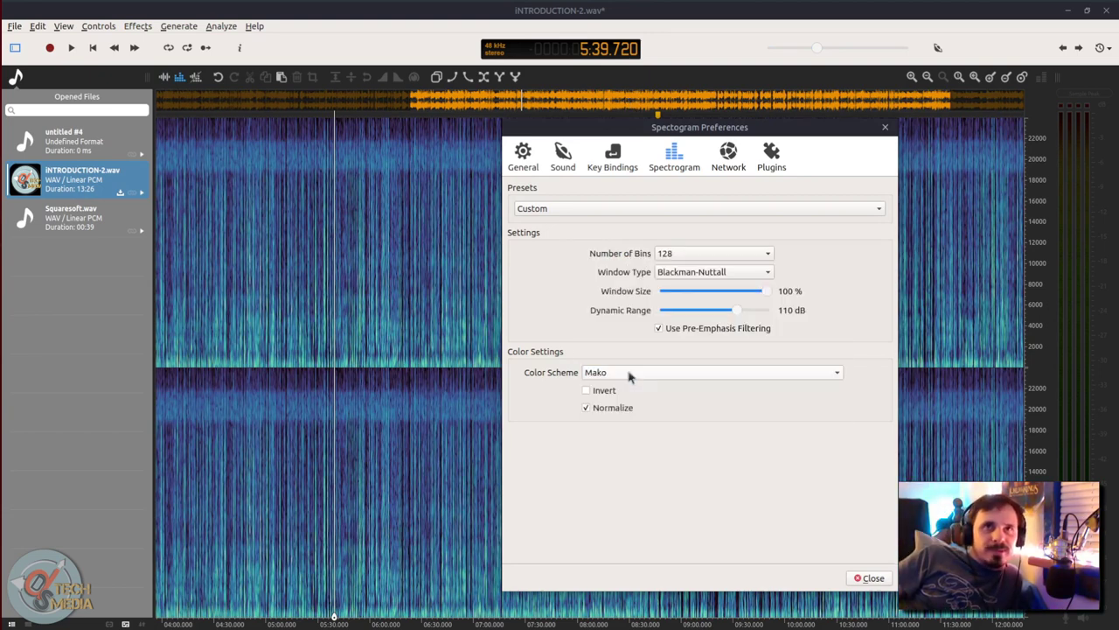
left_click(630, 373)
key("Up")
key("Up")
key("Up")
key("Up")
key("Up")
key("Up")
key("Up")
key("Up")
key("Return")
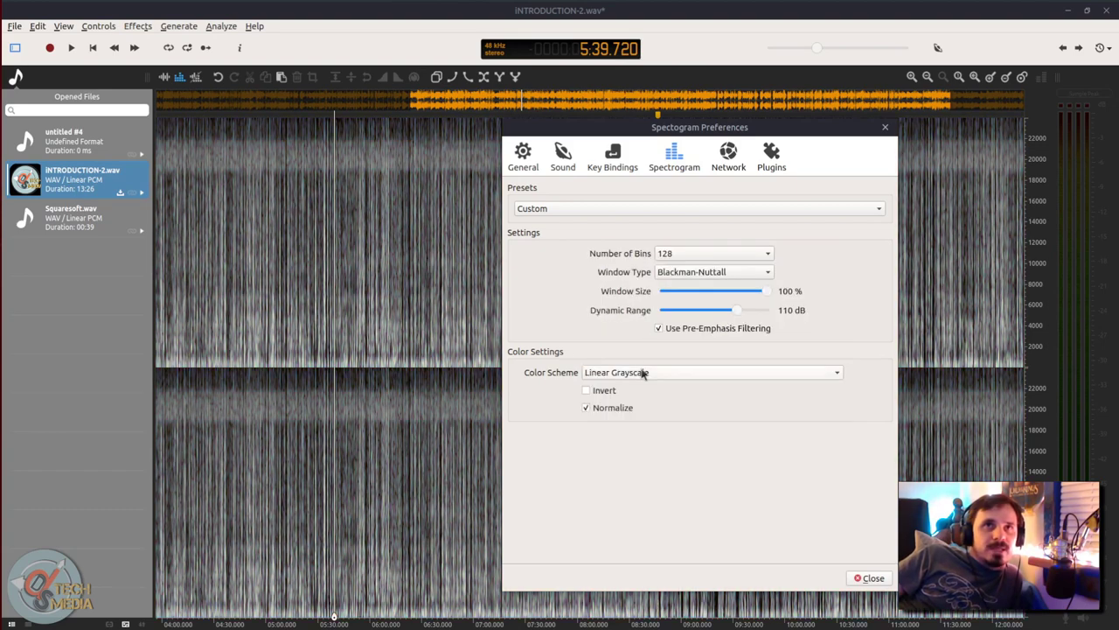
scroll(642, 373, "up", 1)
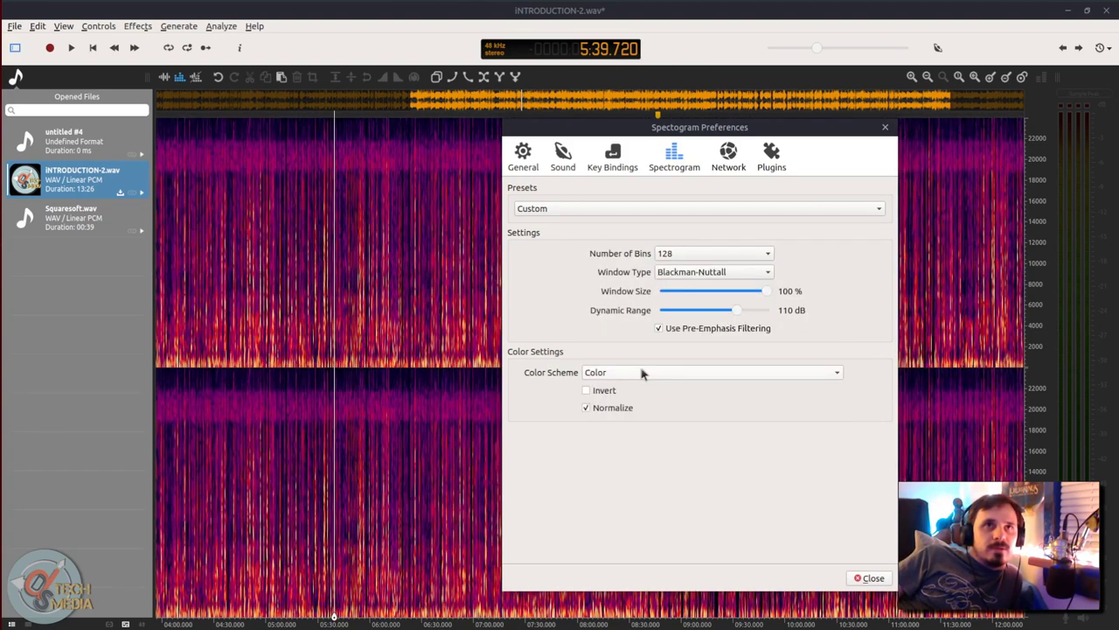
scroll(642, 373, "down", 2)
scroll(642, 373, "down", 1)
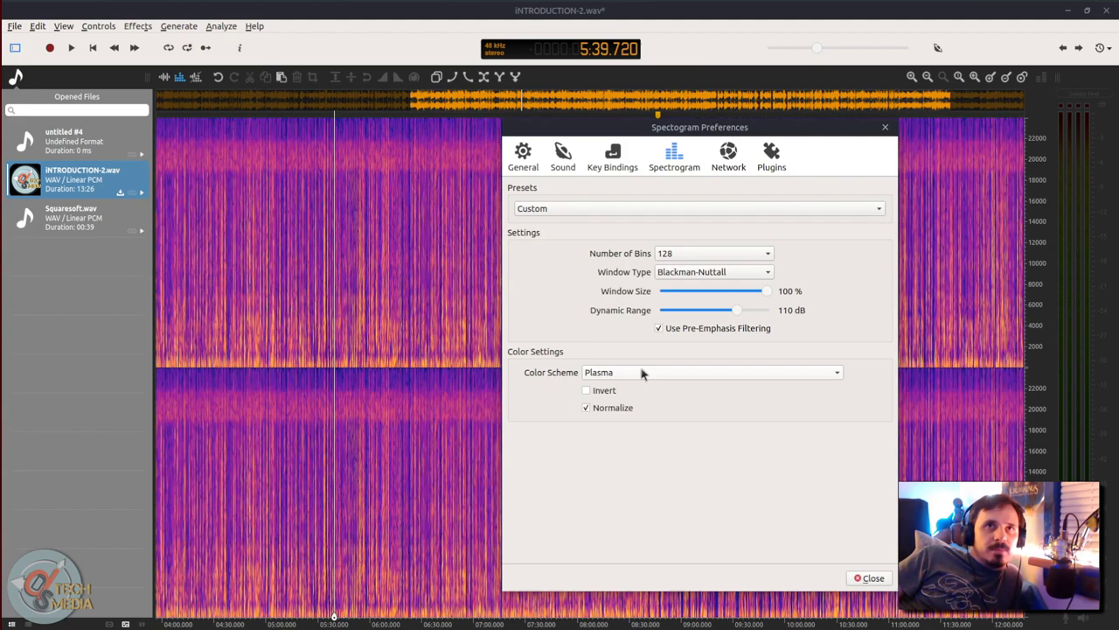
scroll(642, 373, "down", 1)
scroll(641, 372, "down", 1)
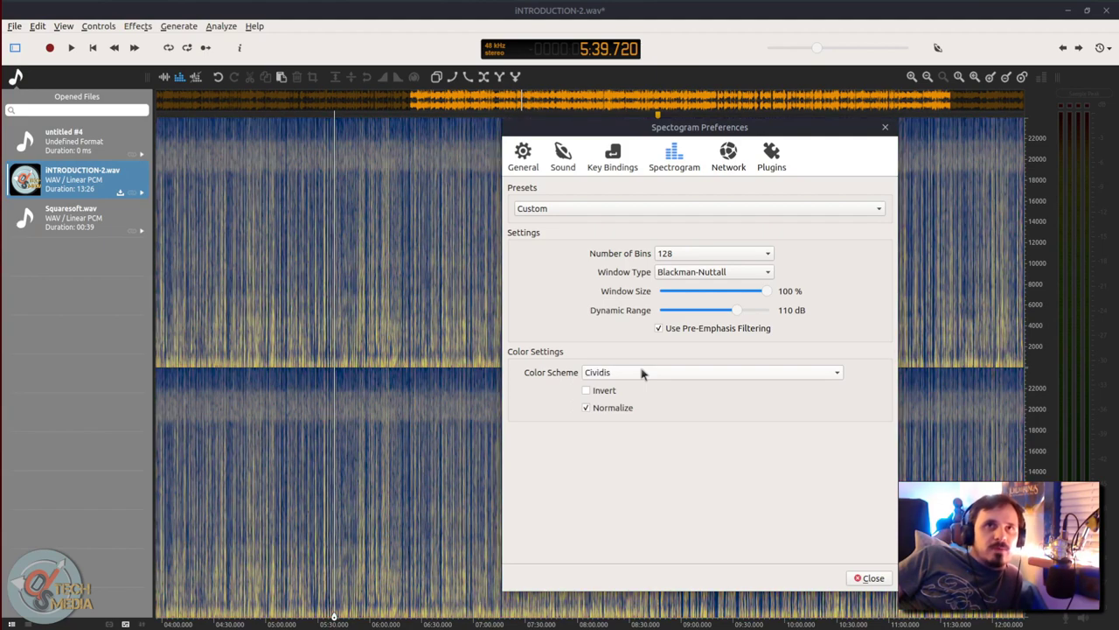
scroll(642, 372, "down", 3)
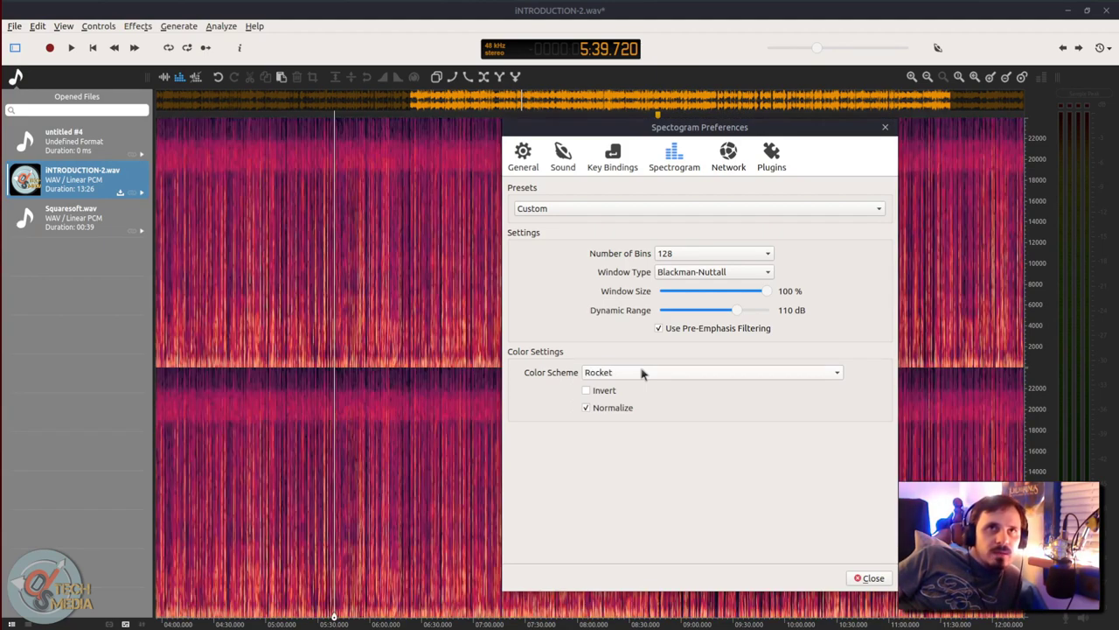
scroll(642, 373, "down", 2)
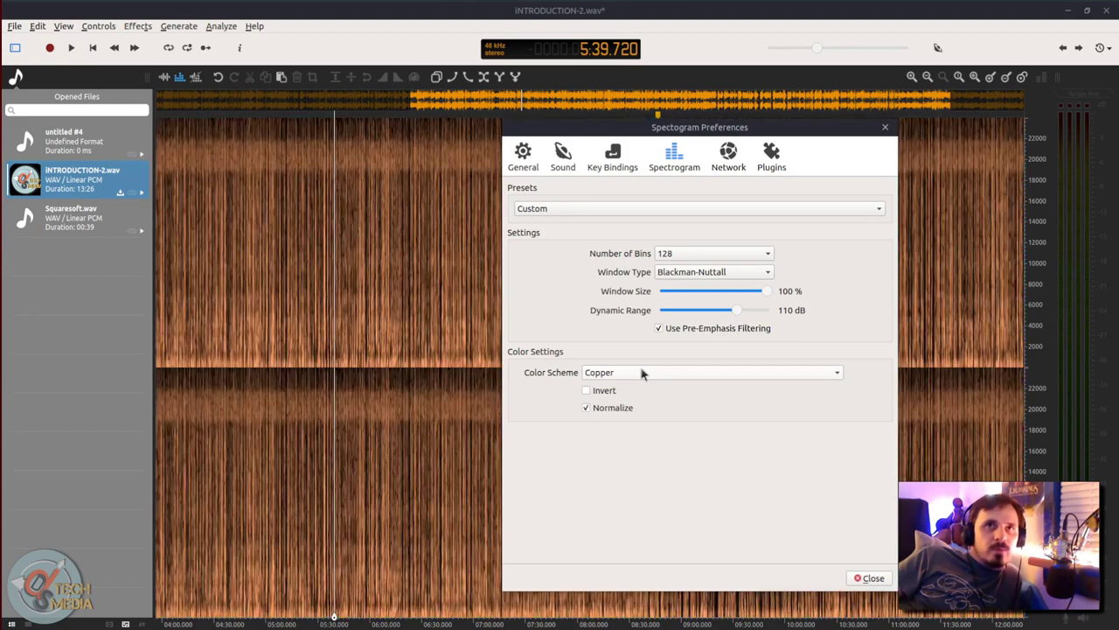
scroll(642, 373, "down", 2)
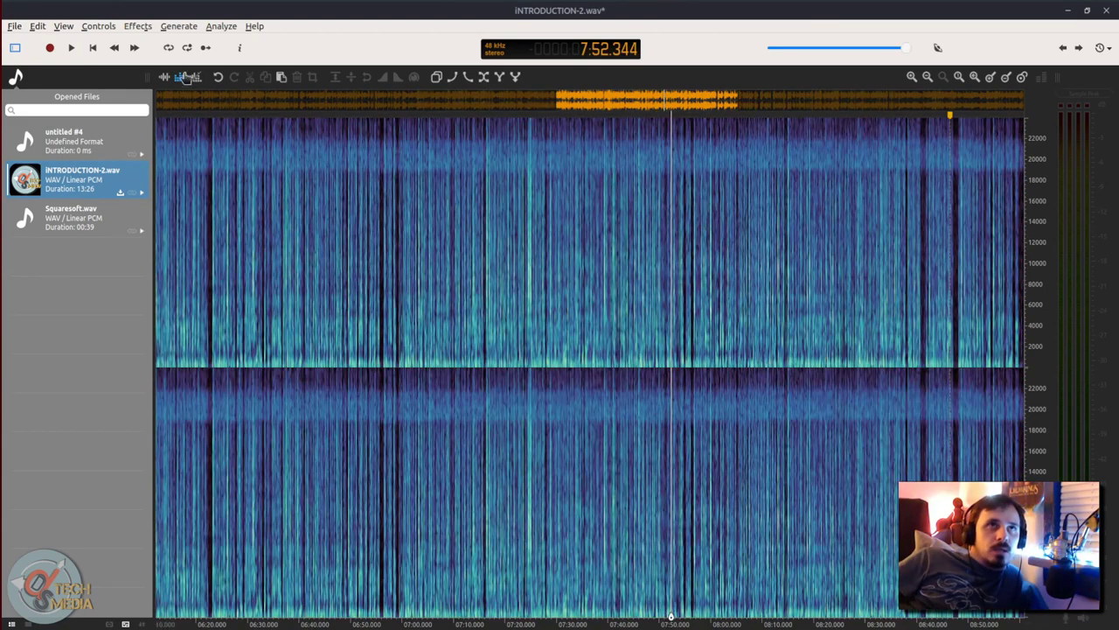
Show the waveform and spectrogram together and record about 36 seconds of audio into untitled #4
left_click(196, 77)
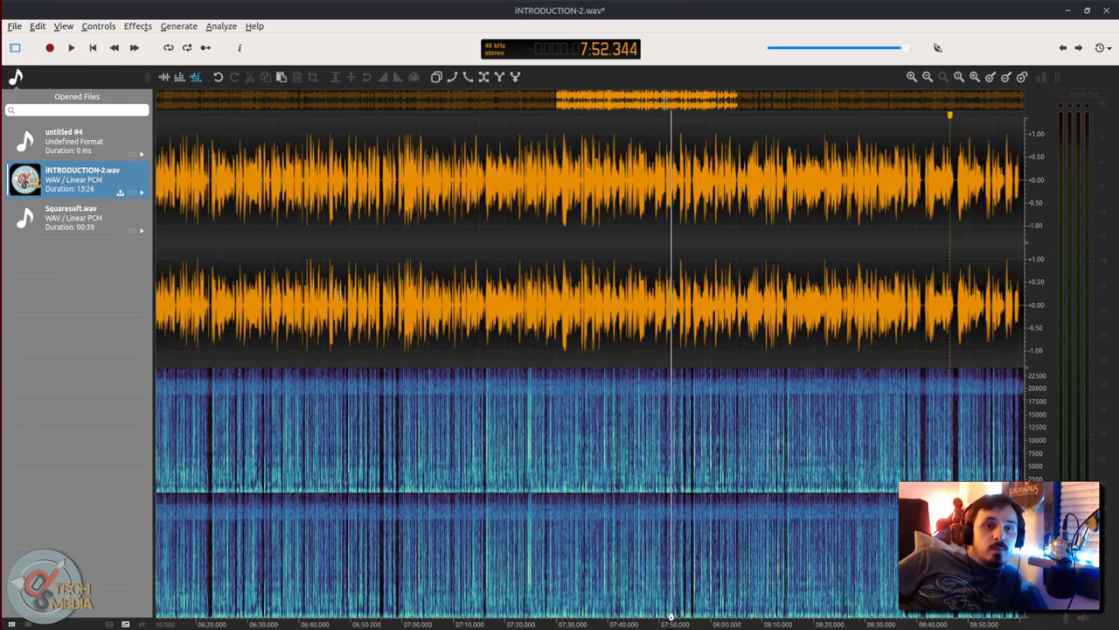
left_click(88, 140)
left_click(49, 49)
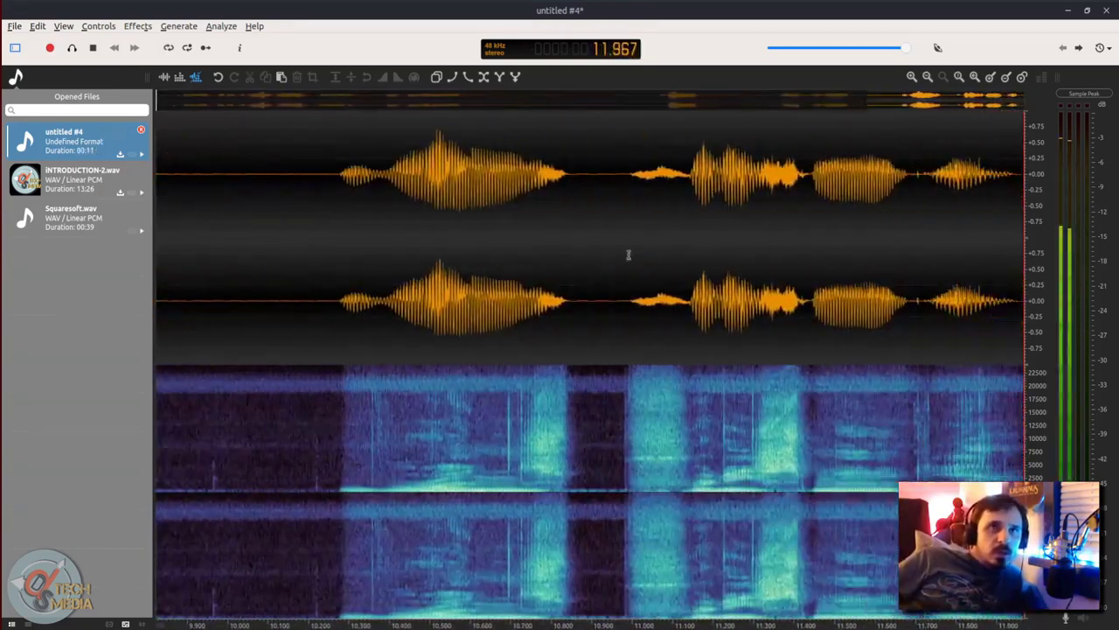
left_click(50, 48)
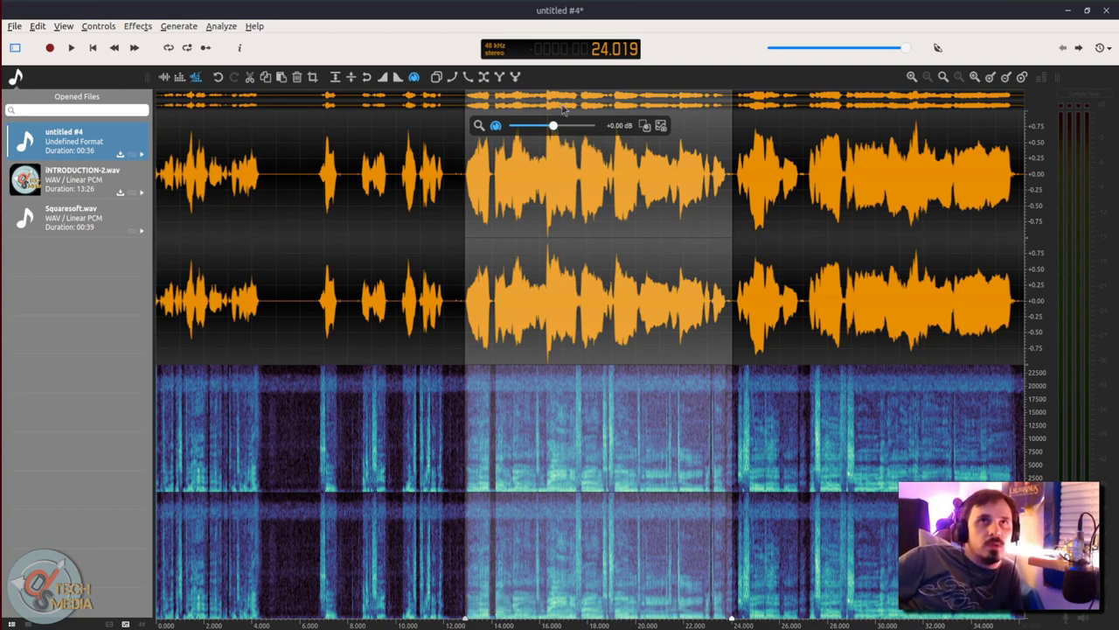
Play the selected middle section of untitled #4 and try lowering its gain
key("space")
mouse_move(553, 126)
left_mouse_down()
mouse_move(540, 127)
mouse_move(574, 128)
mouse_move(510, 128)
mouse_move(541, 128)
left_mouse_up()
key("space")
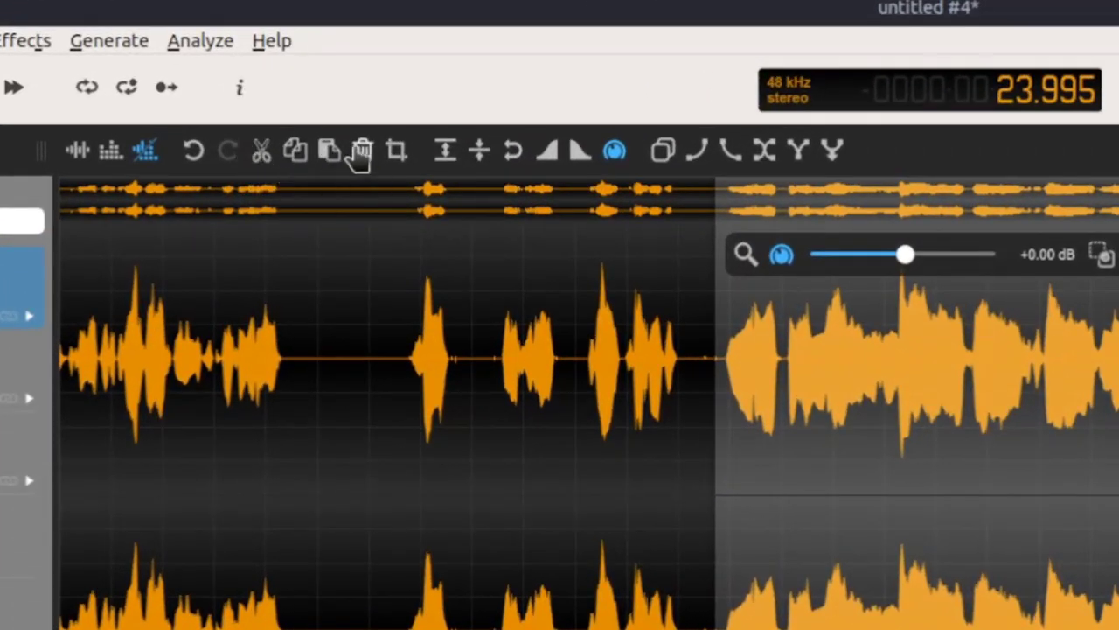
Try trimming untitled #4 down to the selected section and undo the trim
left_click(396, 150)
key("ctrl+z")
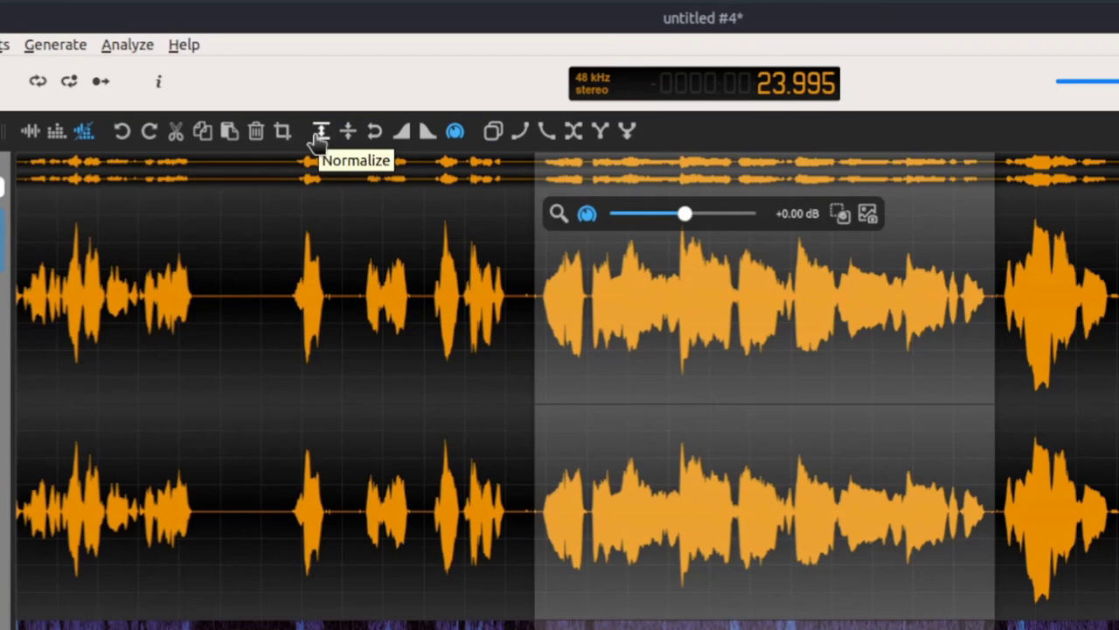
Normalize and reverse the selected section of untitled #4 and play it back
left_click(349, 136)
key("ctrl+z")
left_click(374, 135)
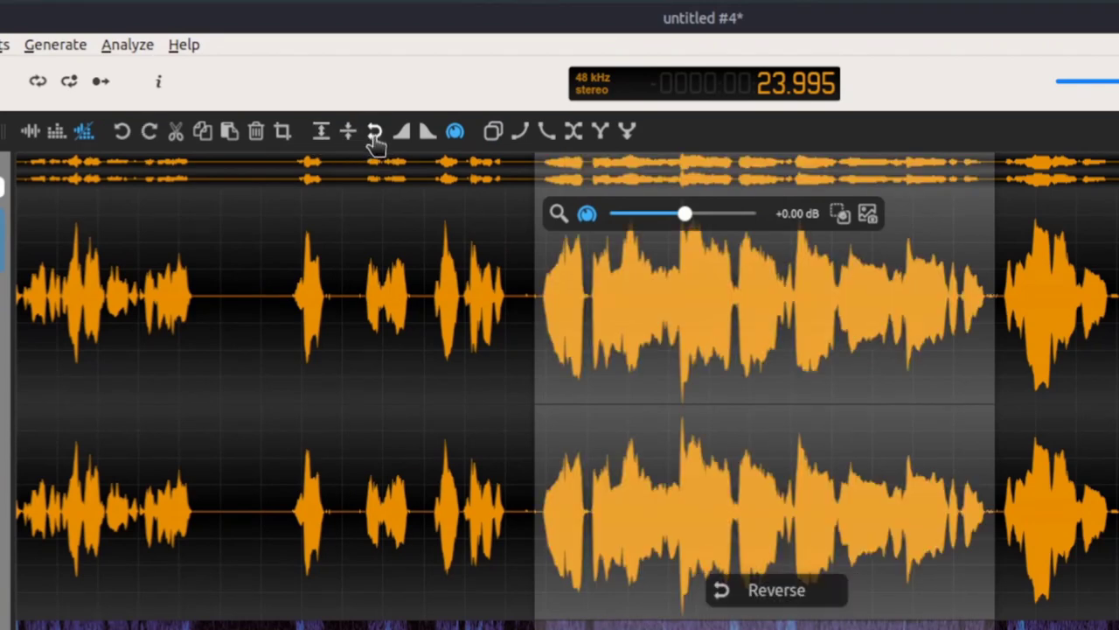
key("space")
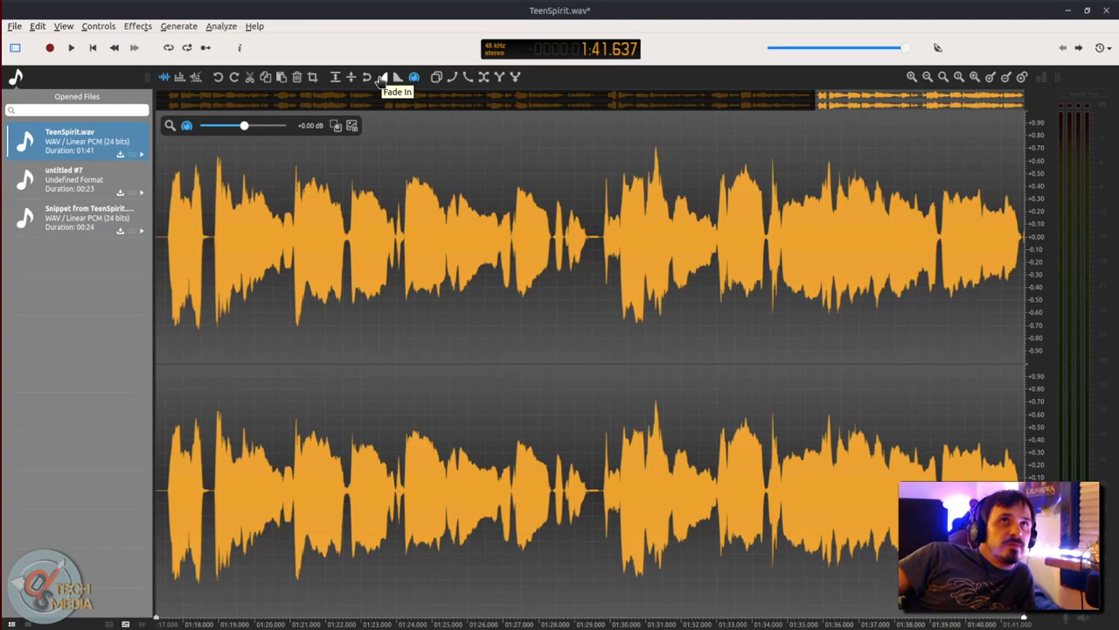
Try a fade-in and fade-out on the selected ending of TeenSpirit.wav and toggle the gain control for the selection
left_click(382, 77)
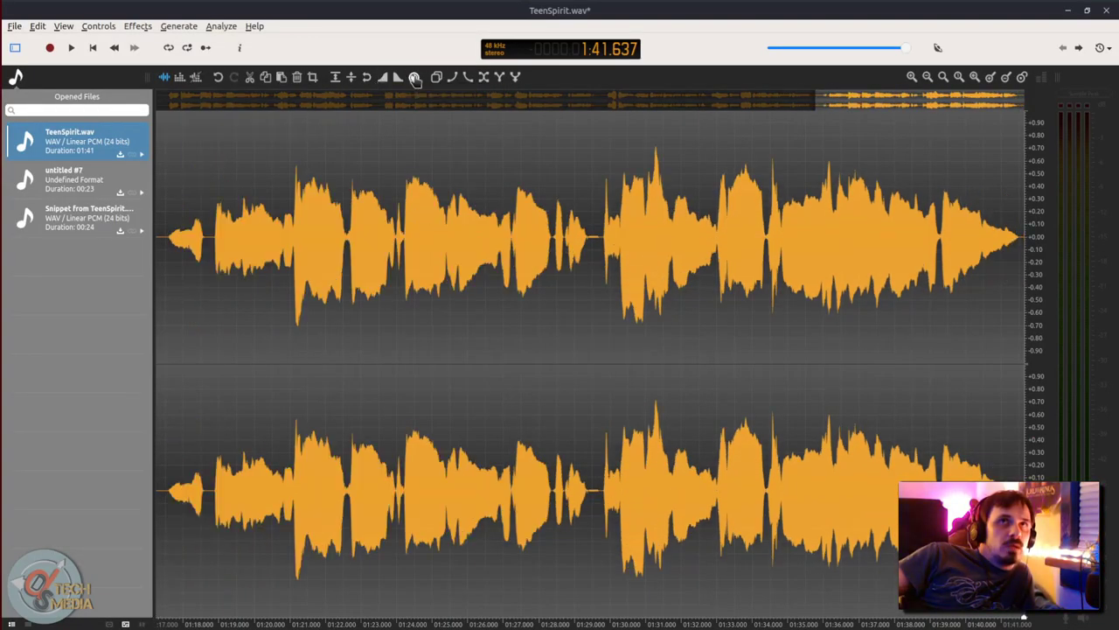
left_click(414, 77)
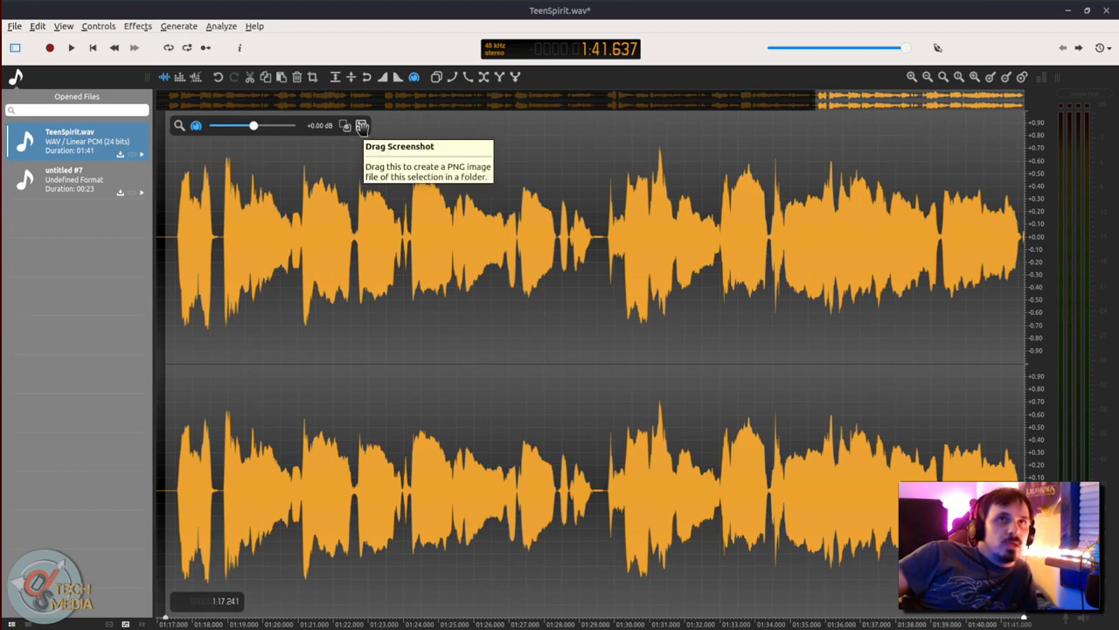
Create a snippet file from the selected ending of TeenSpirit.wav, view the snippet and return to TeenSpirit.wav
left_click_drag(362, 127, 58, 237)
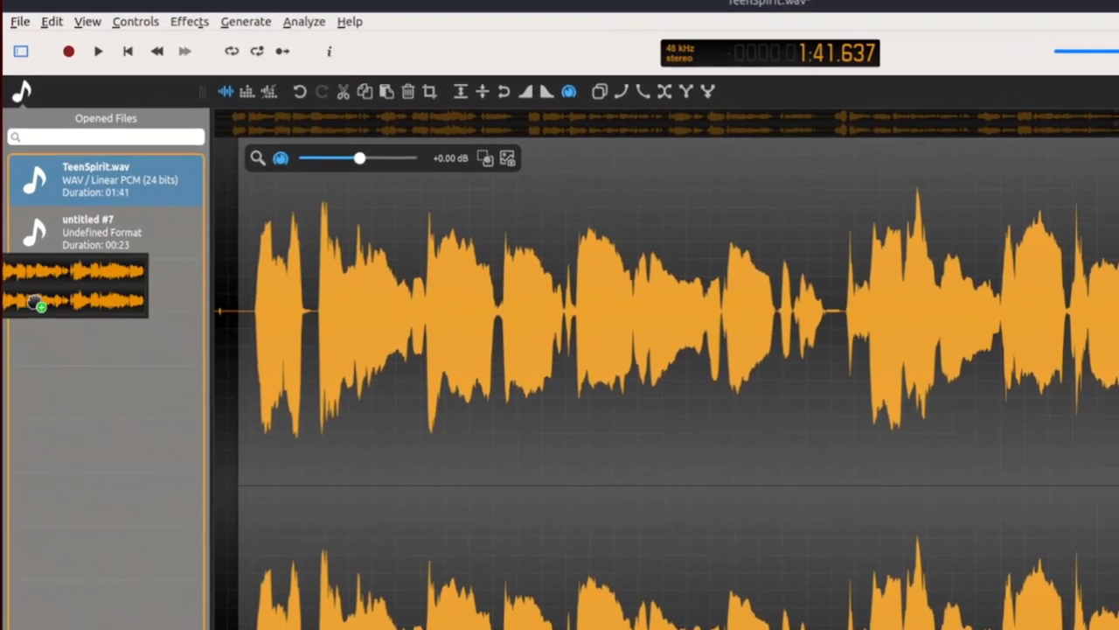
left_click_drag(93, 368, 91, 366)
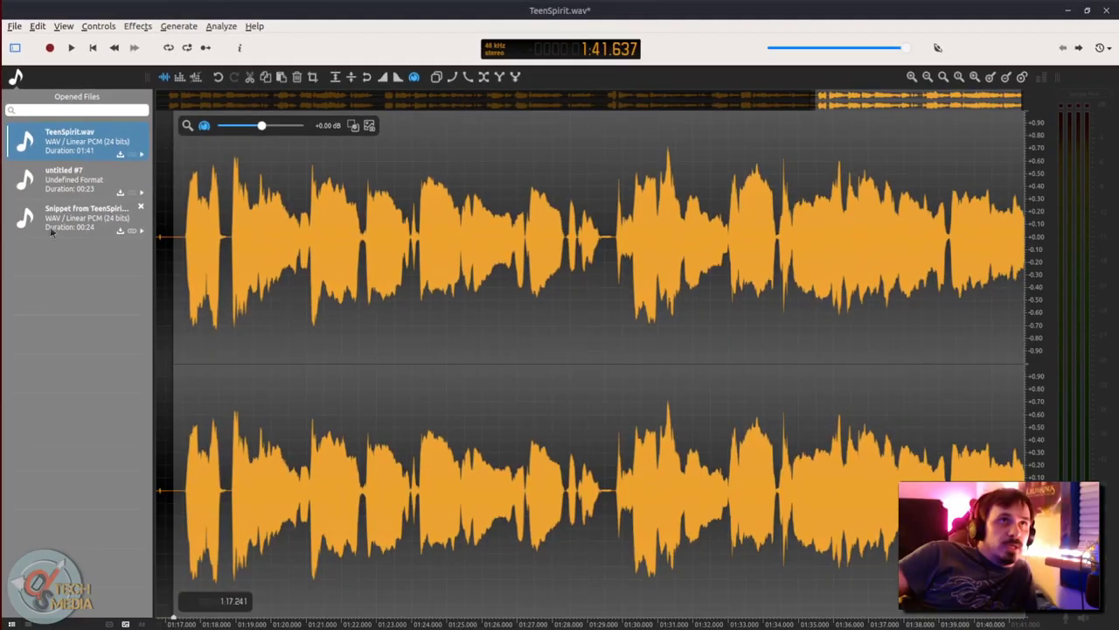
left_click(128, 221)
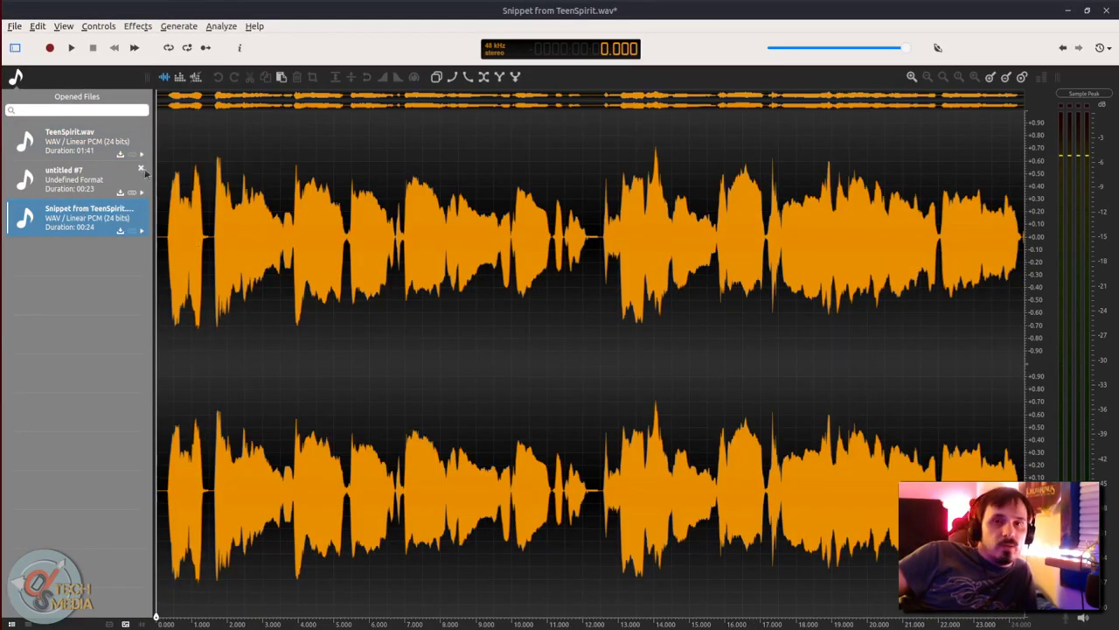
left_click(50, 145)
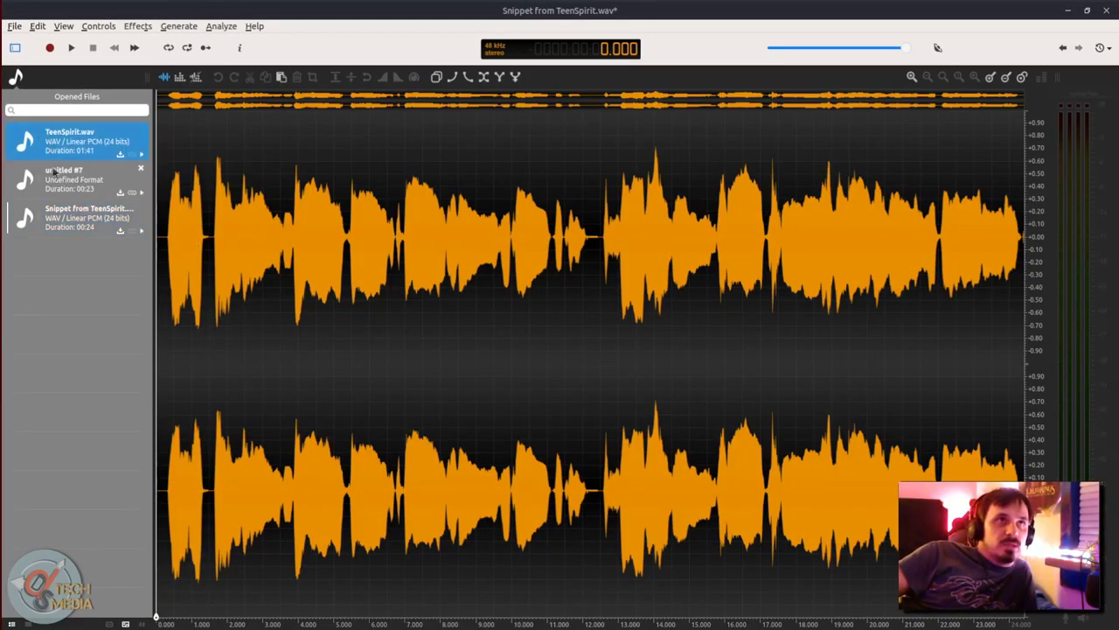
double_click(62, 141)
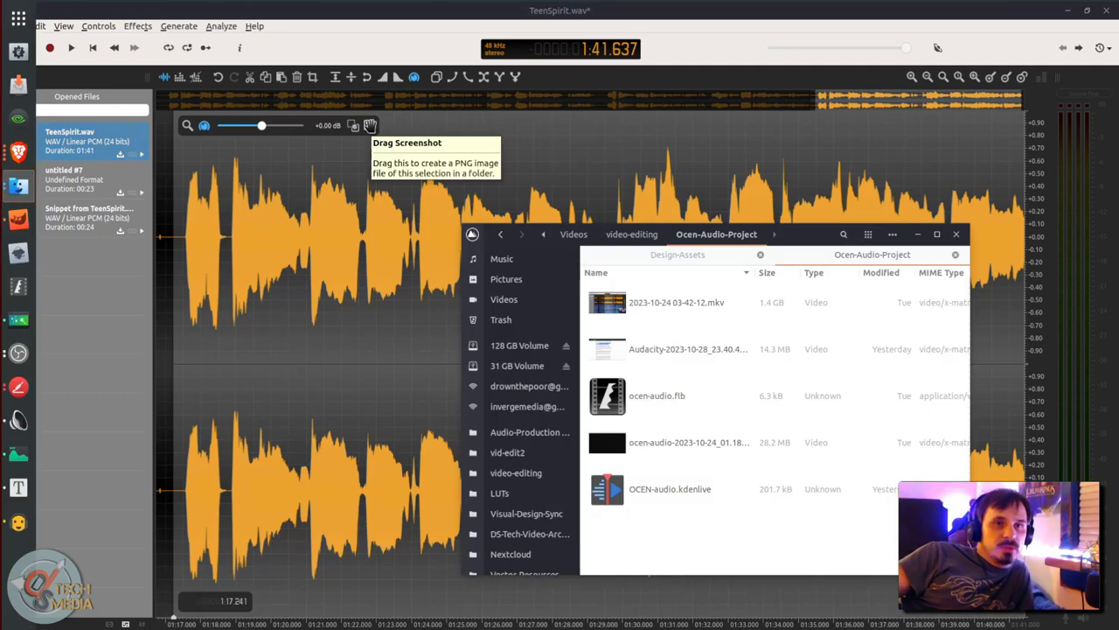
Try to export a PNG screenshot of the TeenSpirit.wav selection to the Ocen-Audio-Project folder, check the GIMP window and return to ocenaudio
left_click_drag(369, 125, 682, 561)
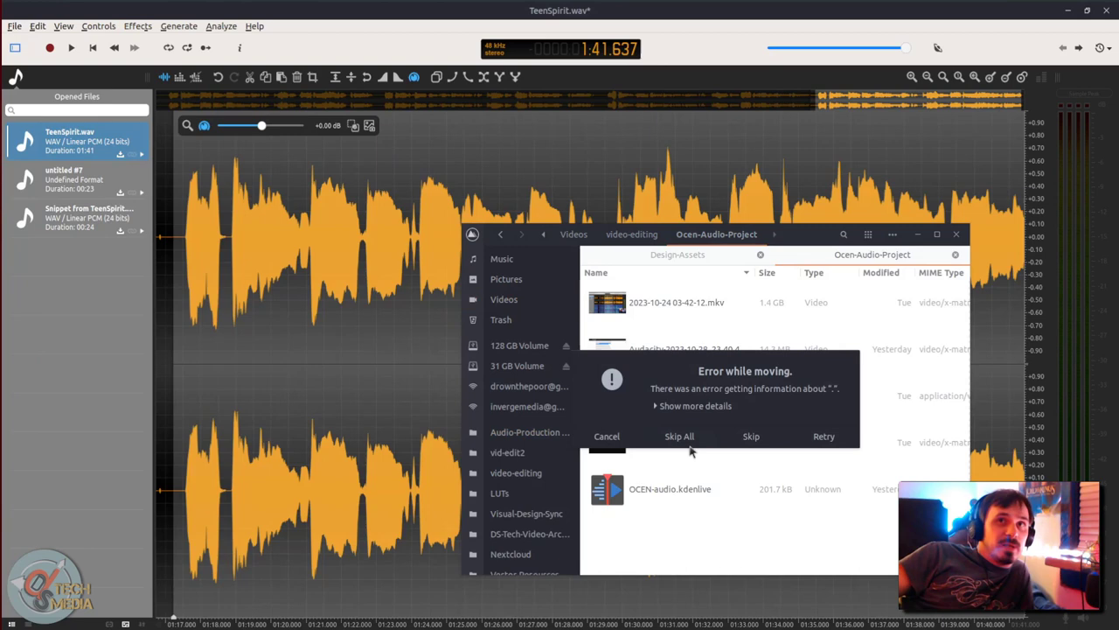
left_click(691, 406)
left_click(604, 449)
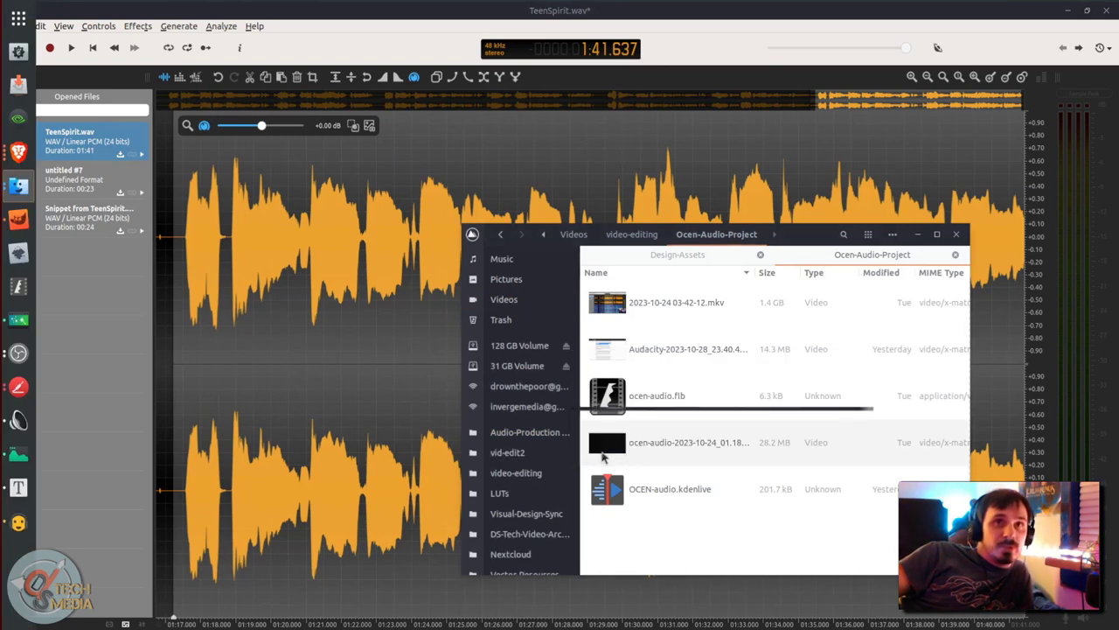
key("alt+Tab")
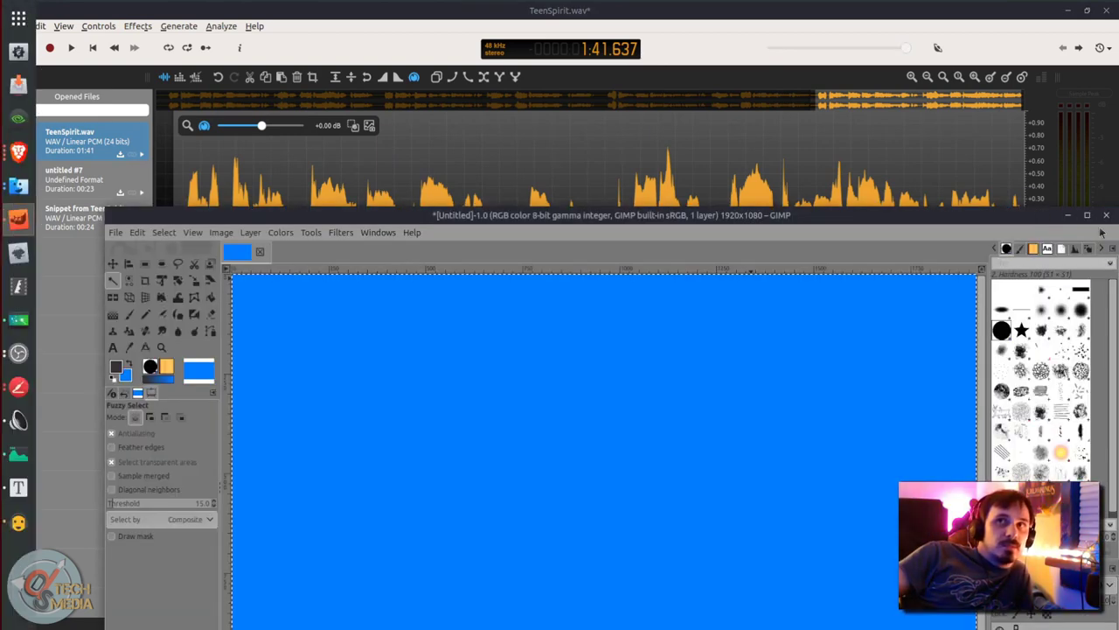
left_click(1105, 215)
left_click(639, 385)
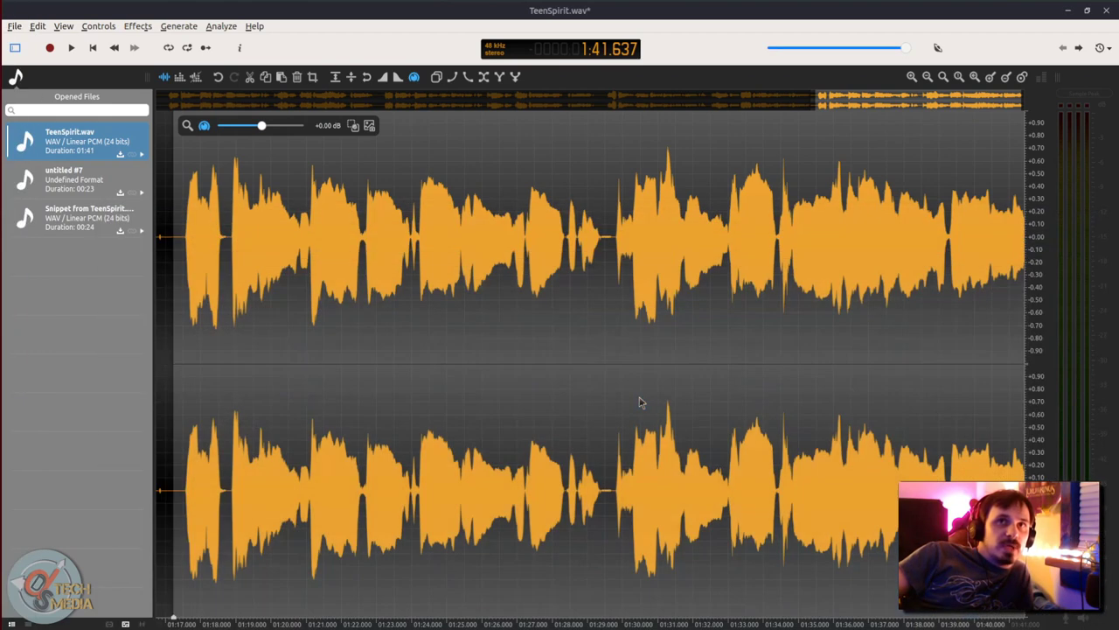
Copy TeenSpirit.wav from 1:17.539 to the end and try overlaying the copy on the audio with the visual paste tool
left_click(436, 79)
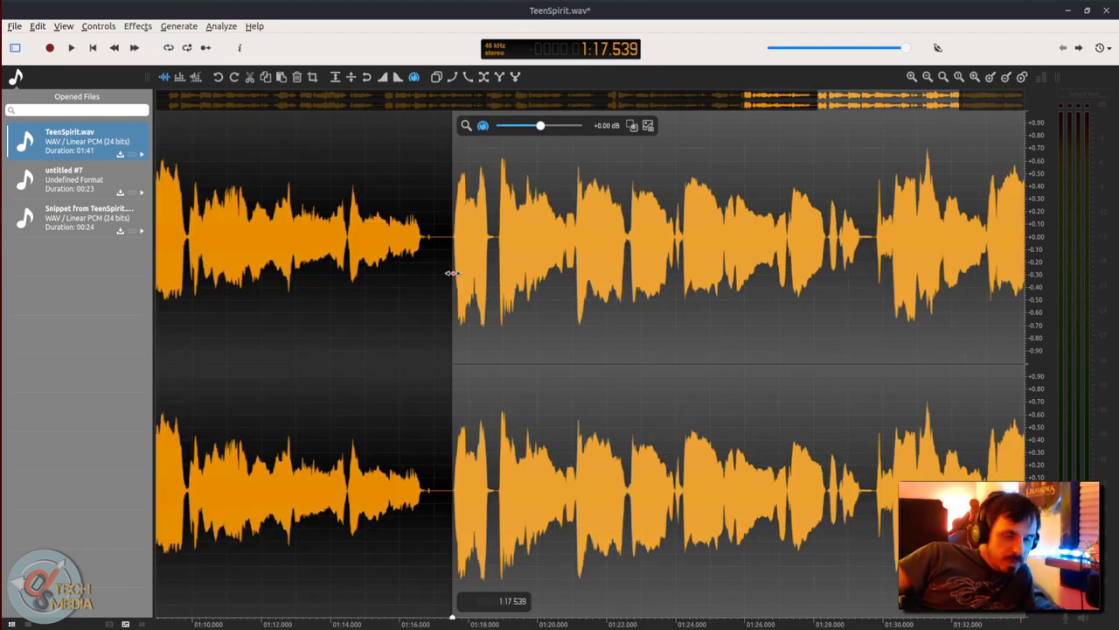
key("ctrl+c")
scroll(578, 406, "down", 1)
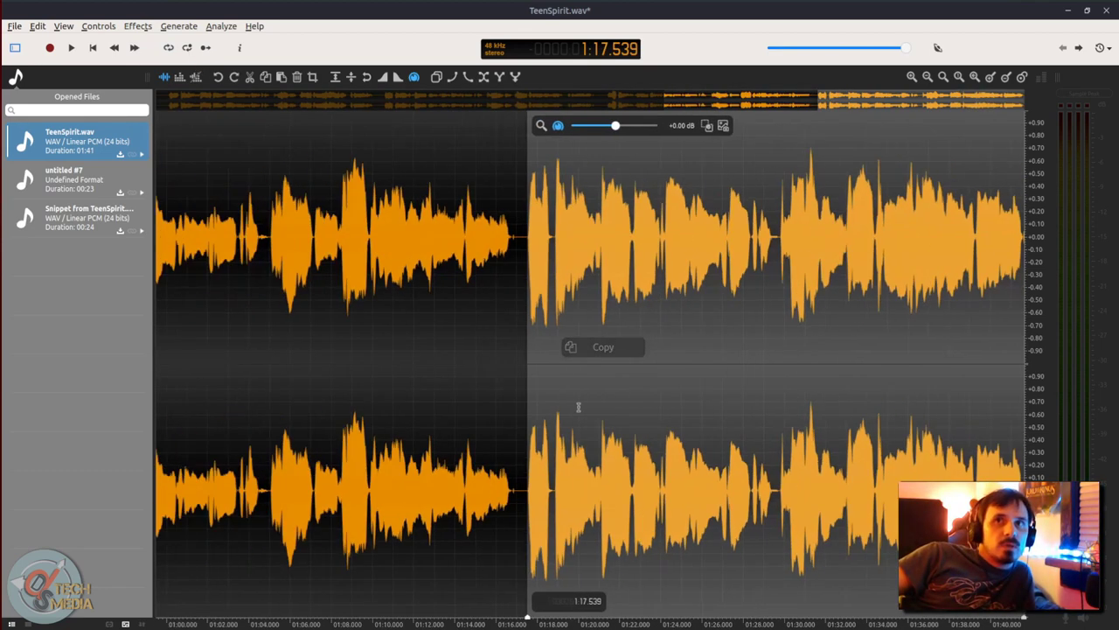
key("End")
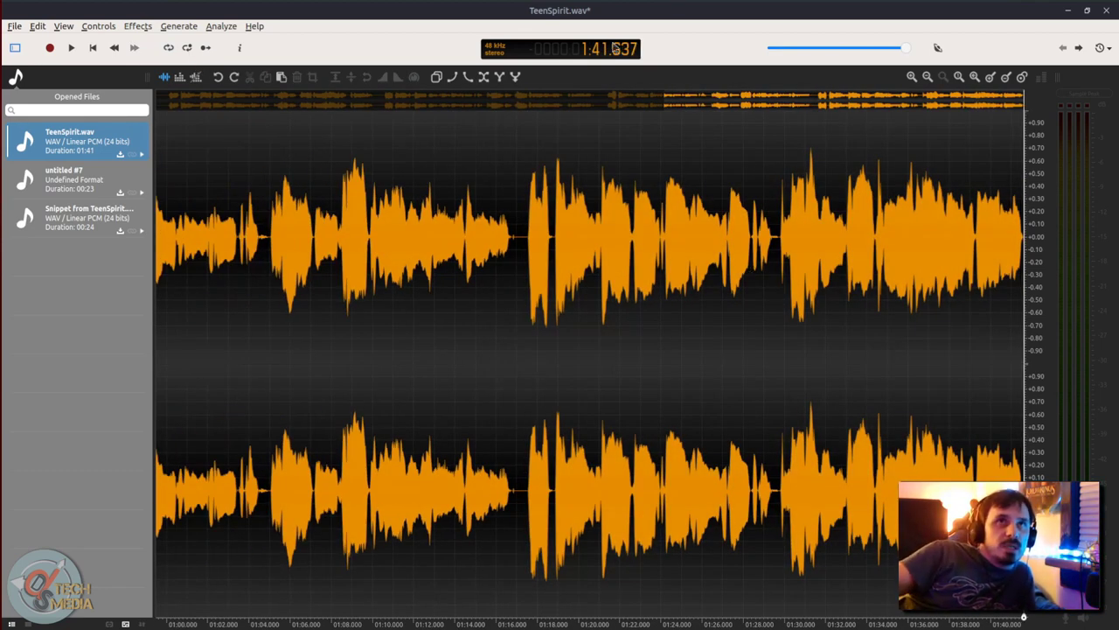
left_click(437, 77)
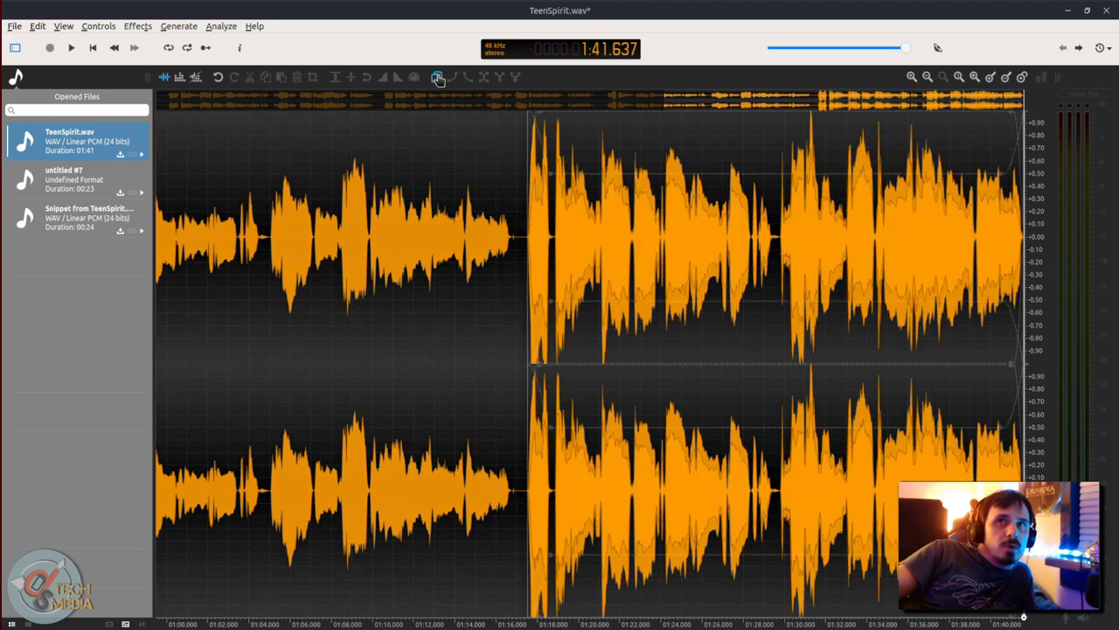
left_click(438, 77)
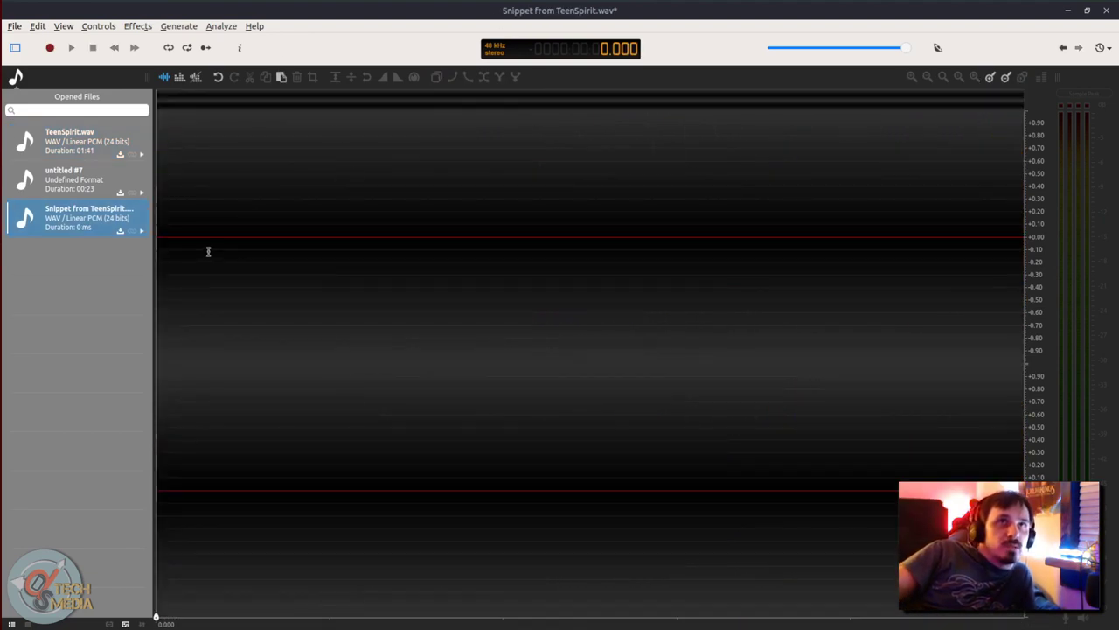
Paste the copied audio into the emptied TeenSpirit snippet and try adjusting the fade-out handle of the visual overlay
key("ctrl+v")
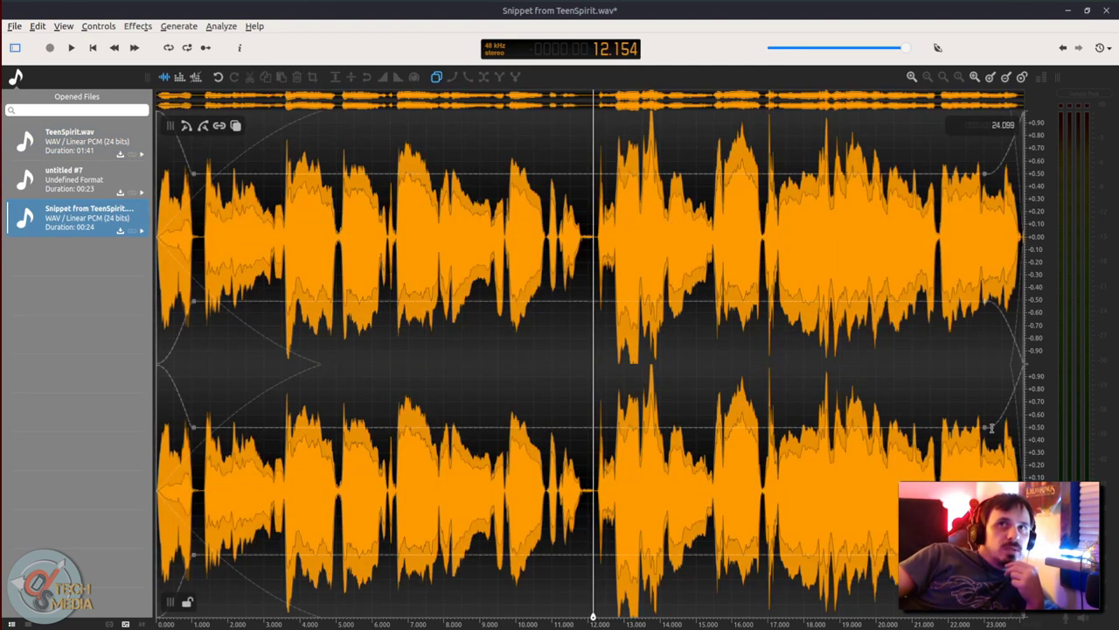
left_click(986, 427)
key("ctrl+a")
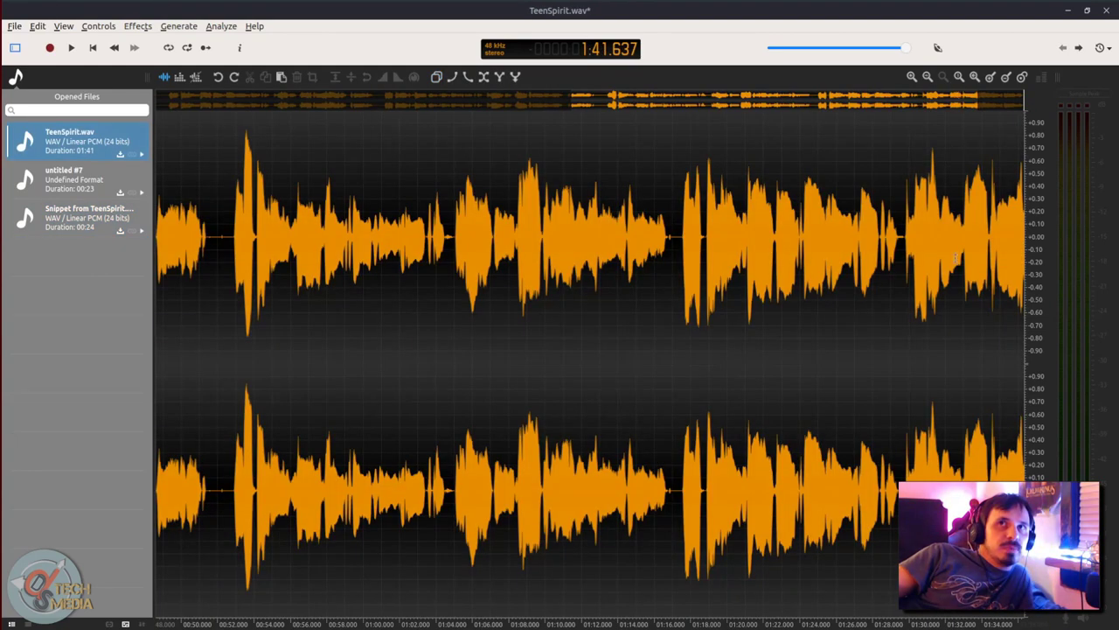
Try a visual fade-in and a regular fade-in on selected parts near the end of TeenSpirit.wav, and undo the regular one
left_click_drag(955, 256, 862, 262)
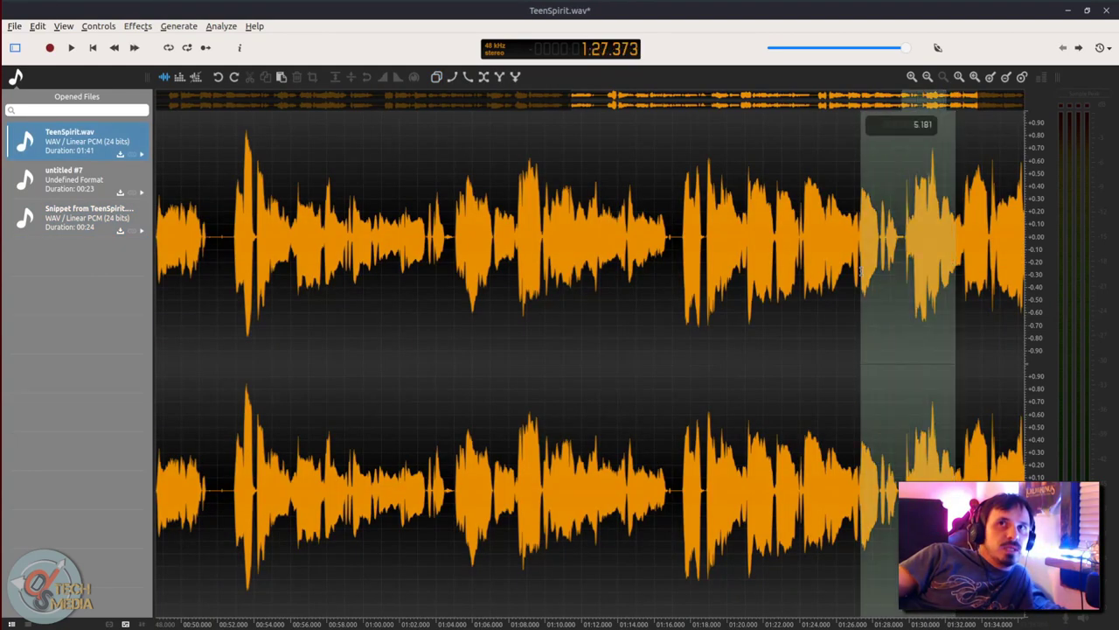
left_click(882, 340)
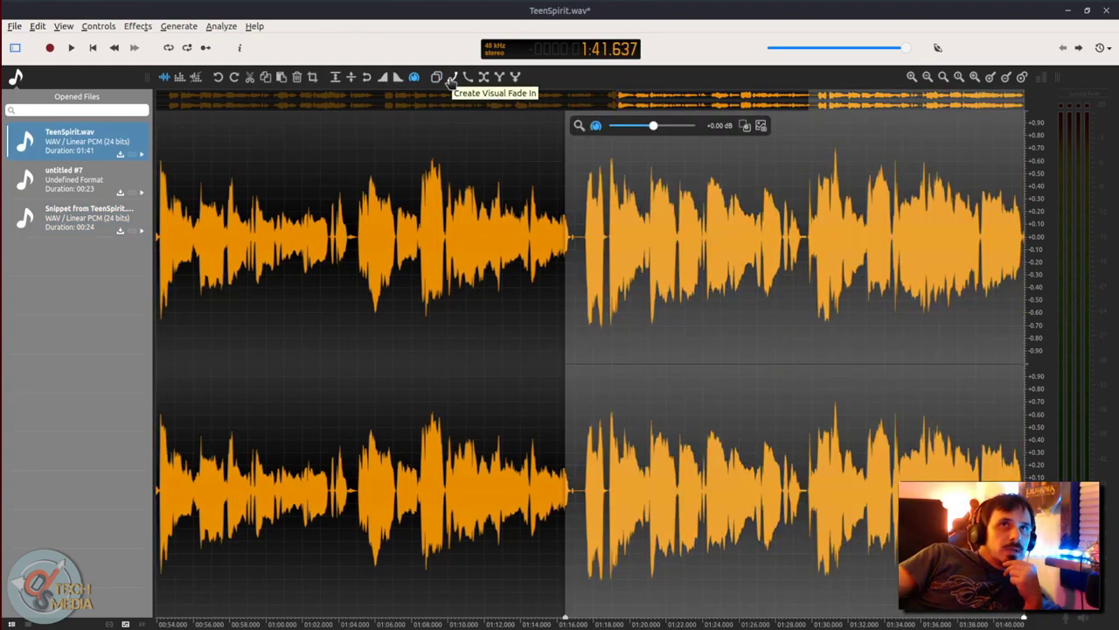
left_click(451, 79)
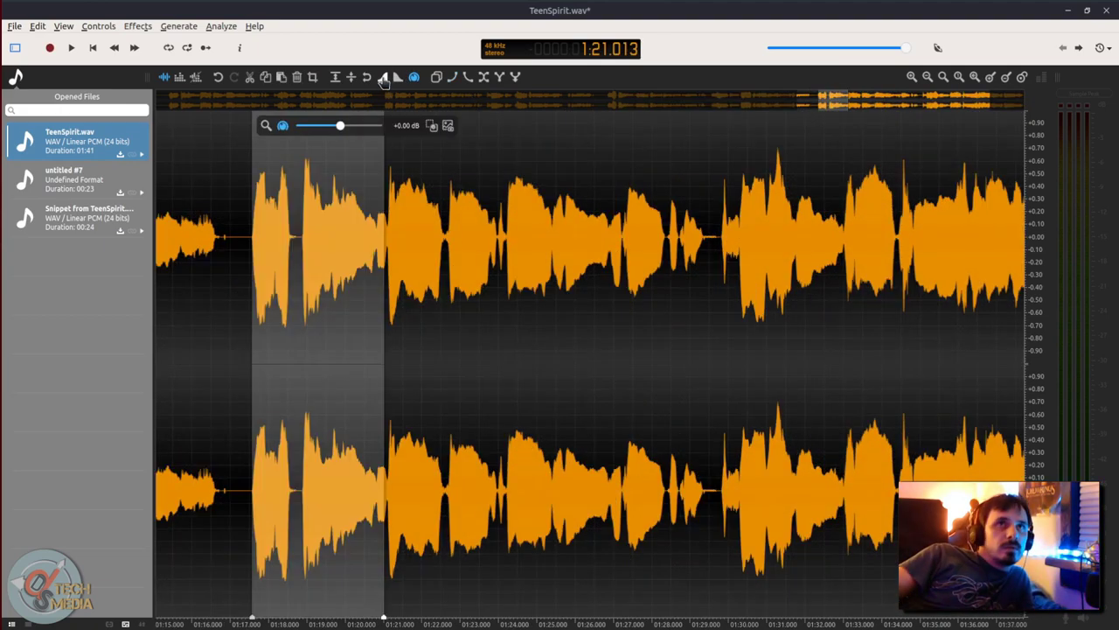
left_click(382, 77)
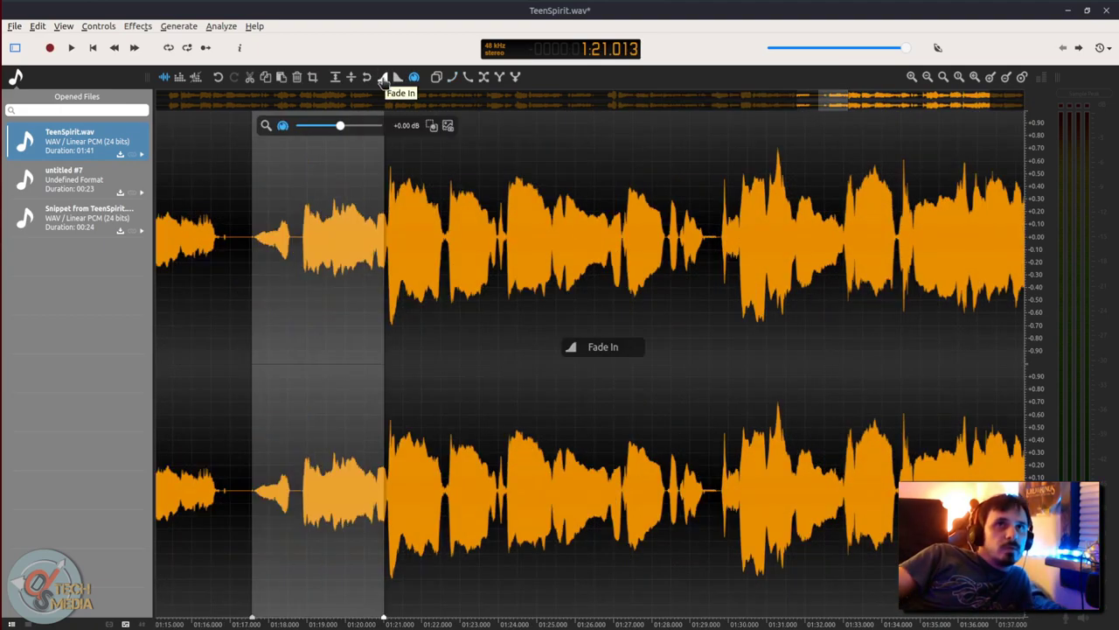
key("ctrl+z")
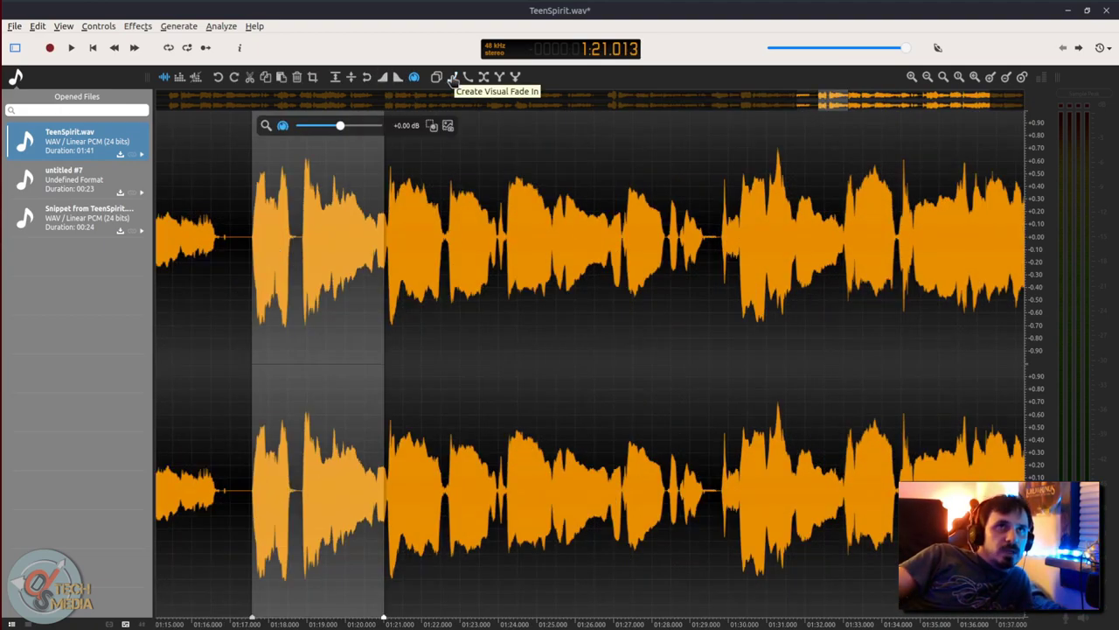
Create a visual fade-in on TeenSpirit.wav from 1:17.581 to 1:21.013, preview it by playback and reshape it
left_click(451, 78)
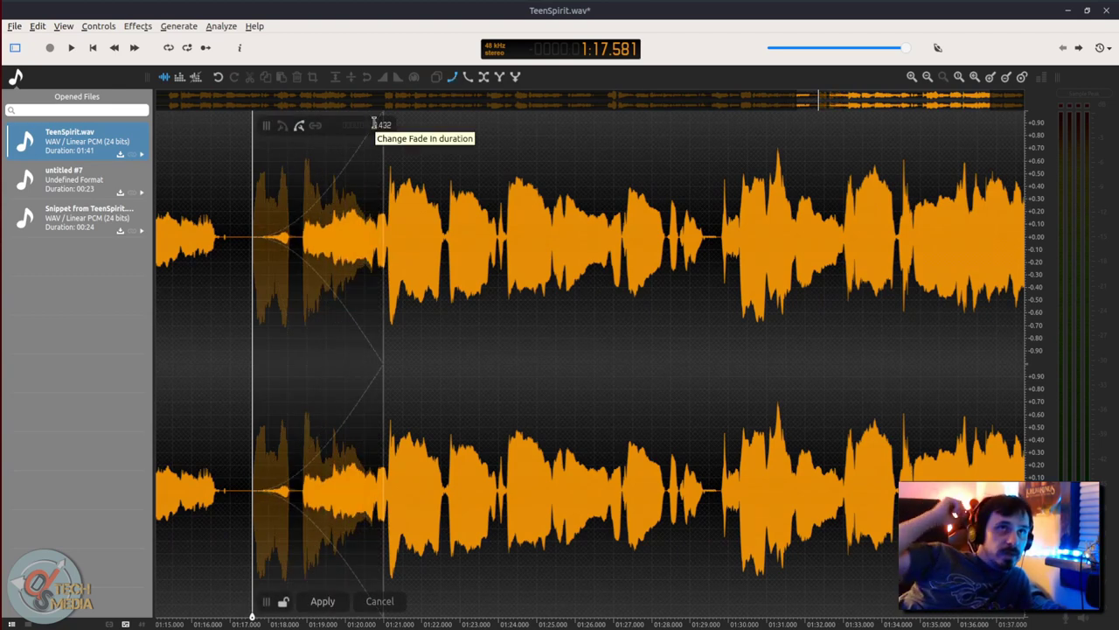
key("space")
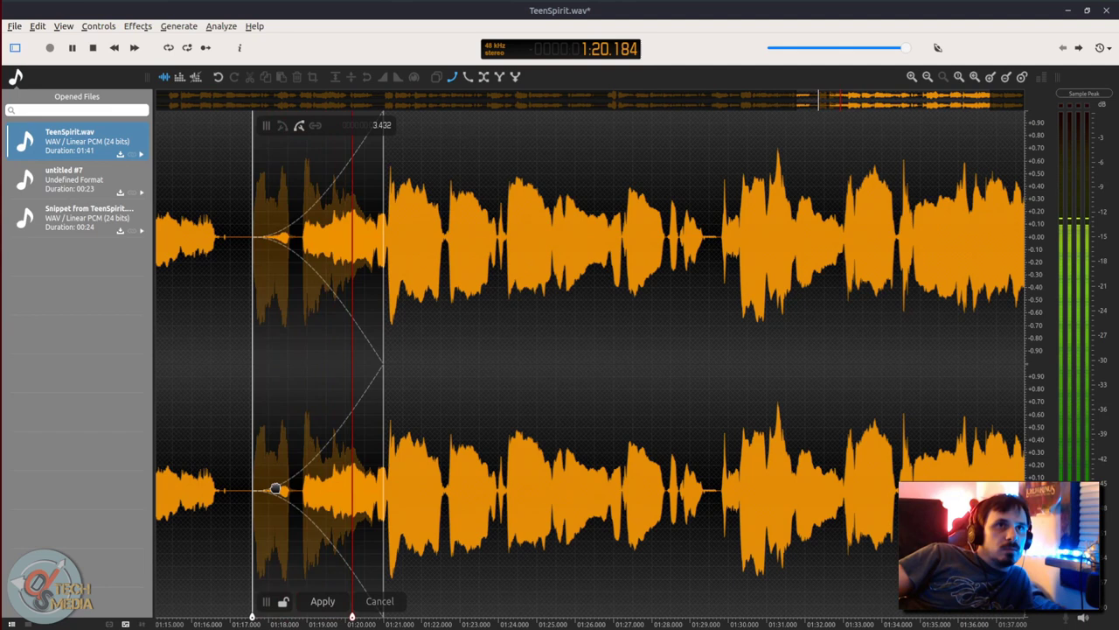
left_click_drag(383, 335, 282, 335)
key("Escape")
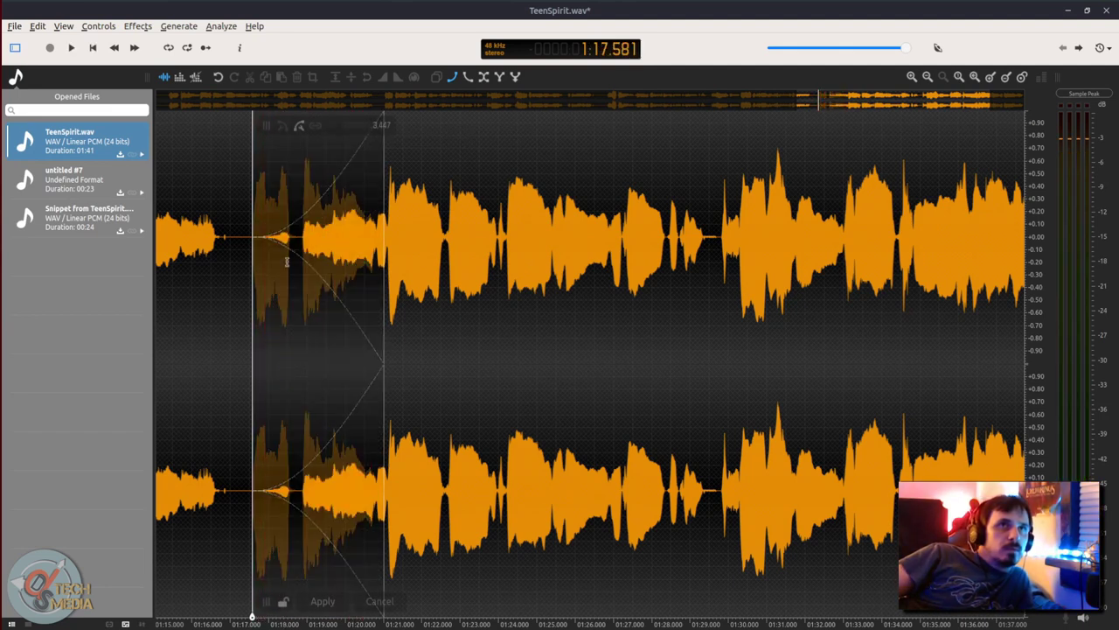
left_click_drag(286, 253, 324, 332)
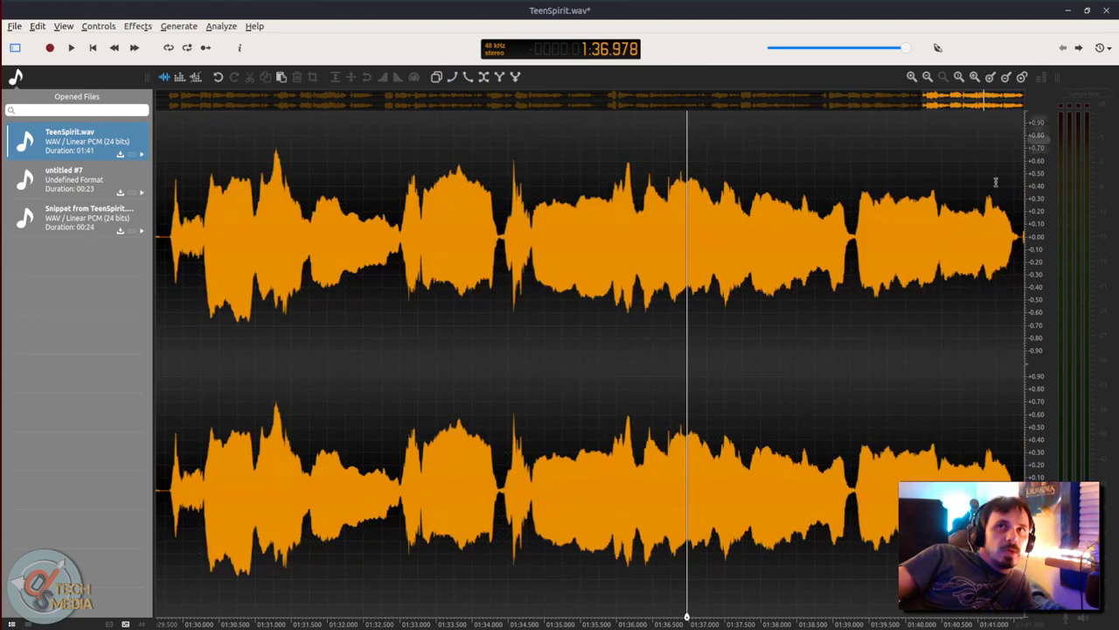
Select TeenSpirit.wav from about 1:39 to the end and try a visual fade-out on it
left_click_drag(1009, 320, 854, 311)
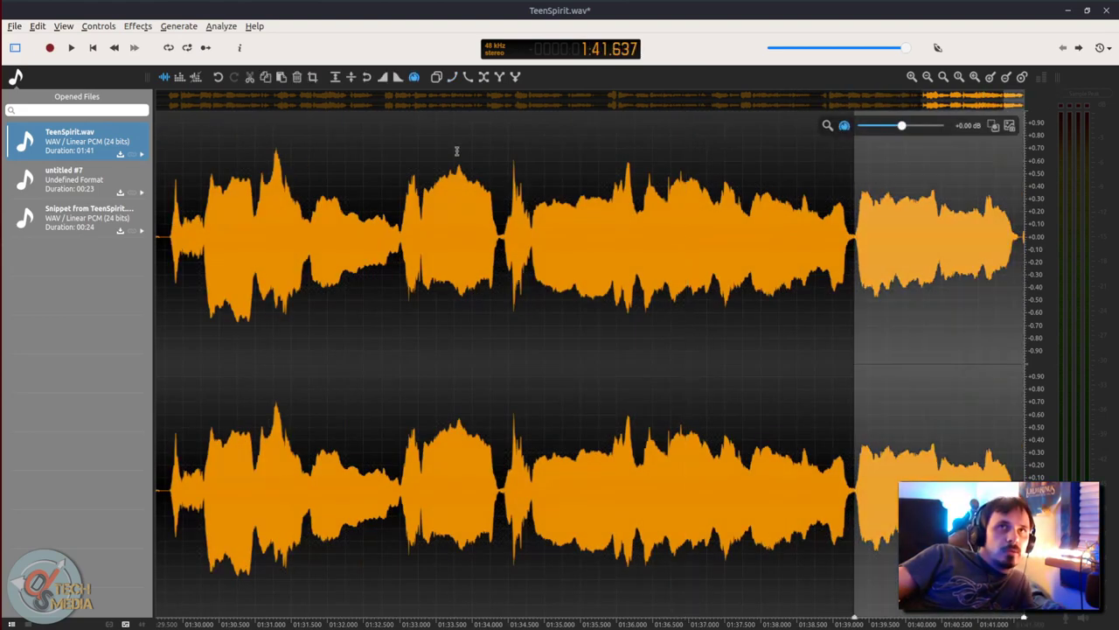
left_click(466, 79)
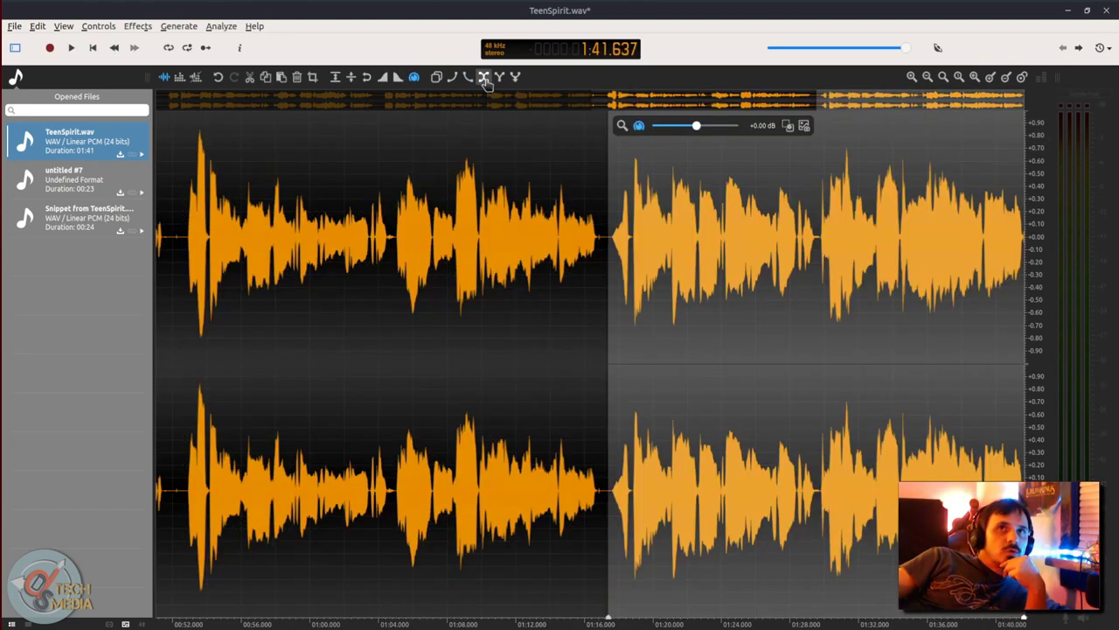
Try a combined visual fade-out and fade-in from 1:17.246 to the end of TeenSpirit.wav, shift its midpoint earlier, and undo it
left_click(500, 78)
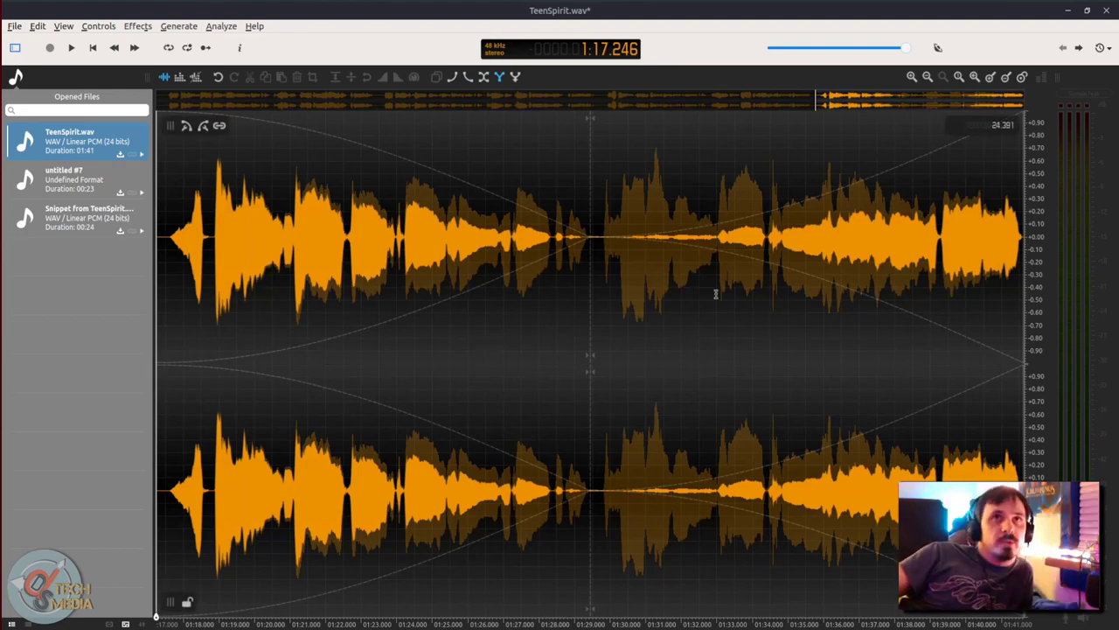
left_click_drag(590, 354, 507, 319)
key("ctrl+z")
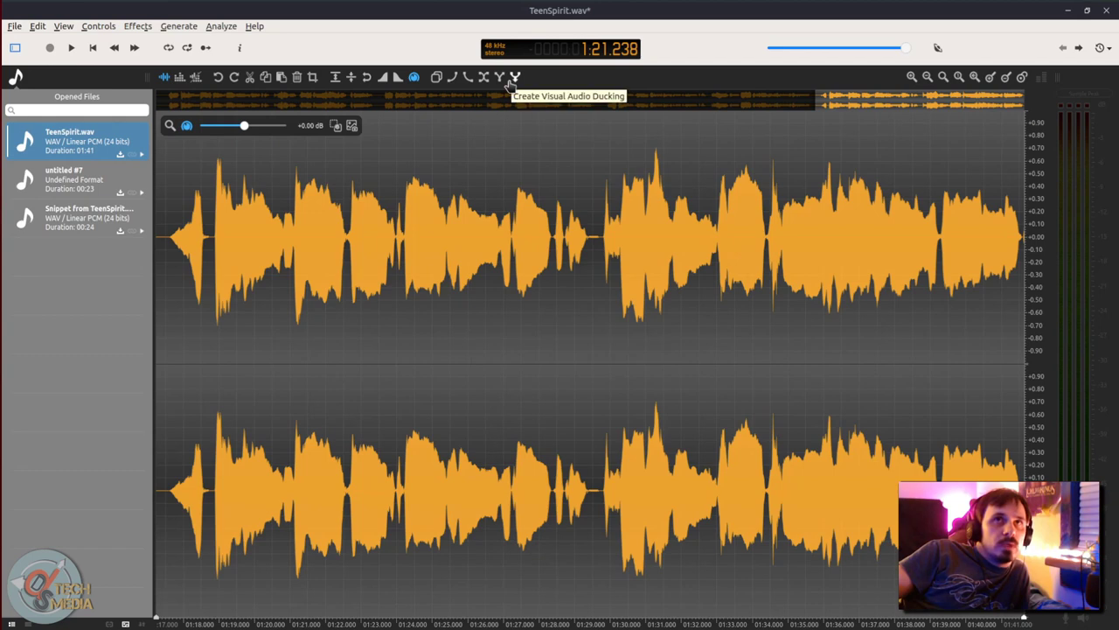
left_click(416, 197)
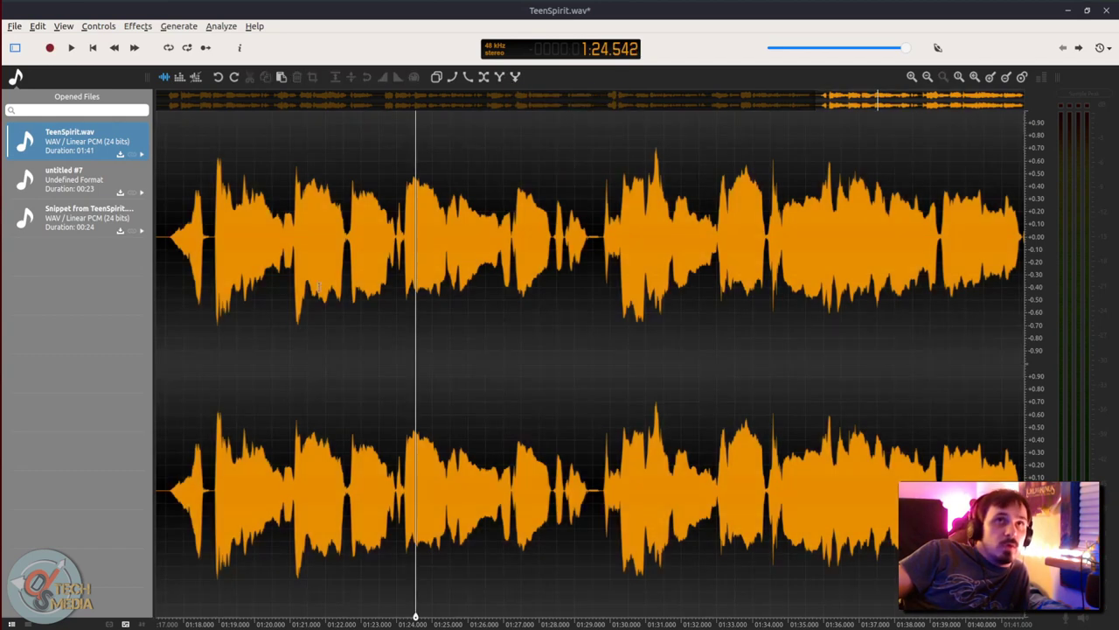
Try a visual volume dip about 3.35 s long on TeenSpirit.wav from 1:25.311 and show the shape options for both of its curves
left_click_drag(273, 293, 352, 293)
left_click_drag(456, 337, 457, 221)
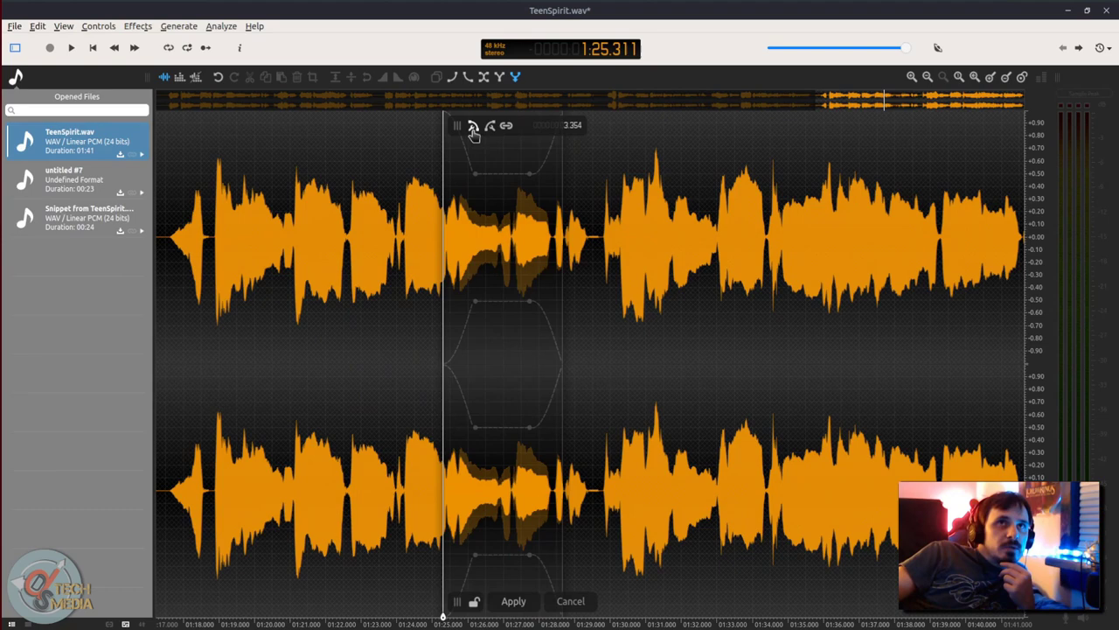
left_click(472, 128)
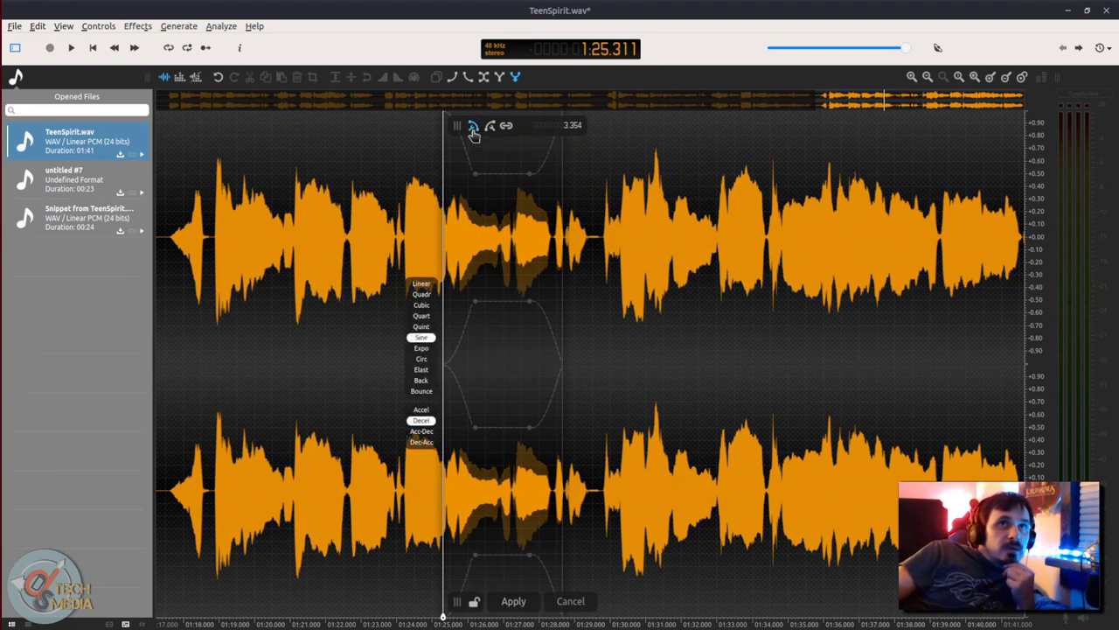
scroll(527, 351, "up", 2)
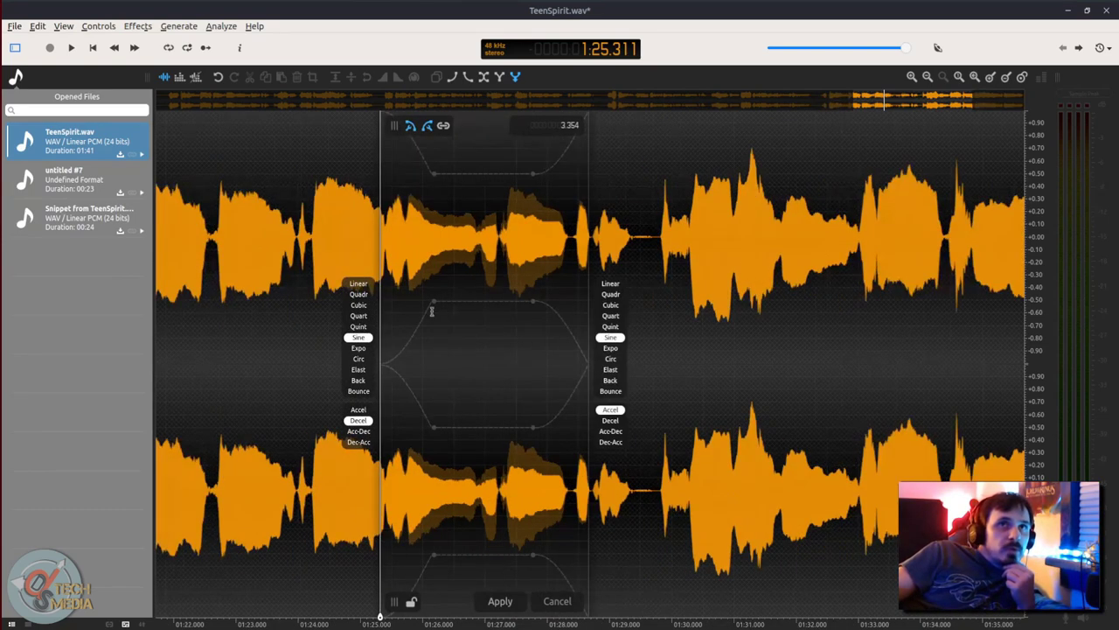
Compare the Linear, Quadr, Cubic, Quart and Quint shapes on the volume dip's starting curve
left_click(359, 283)
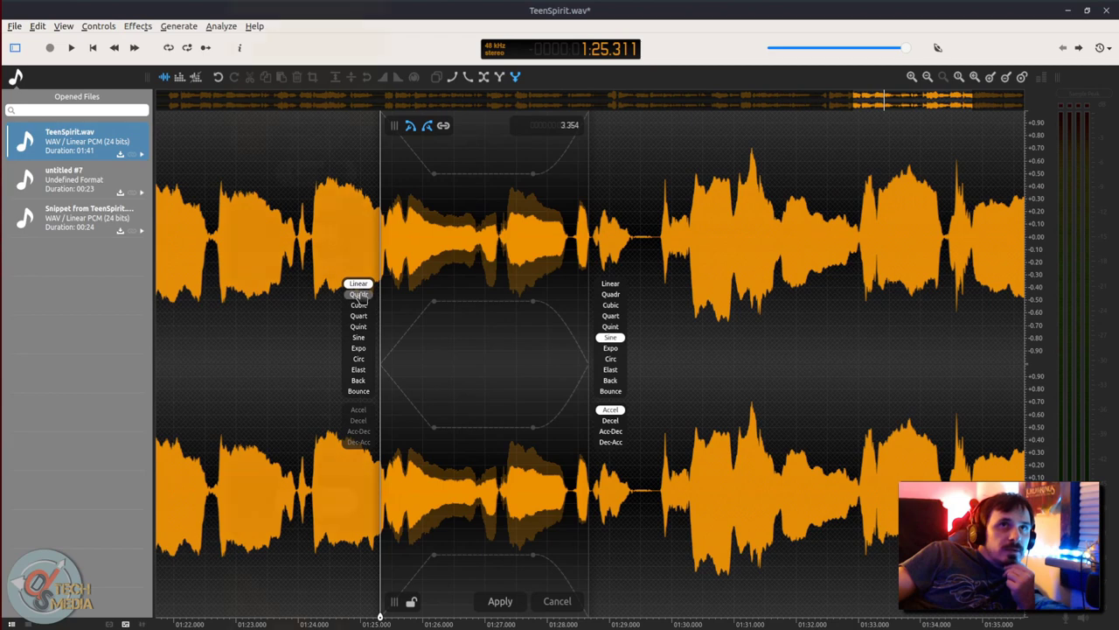
left_click(358, 294)
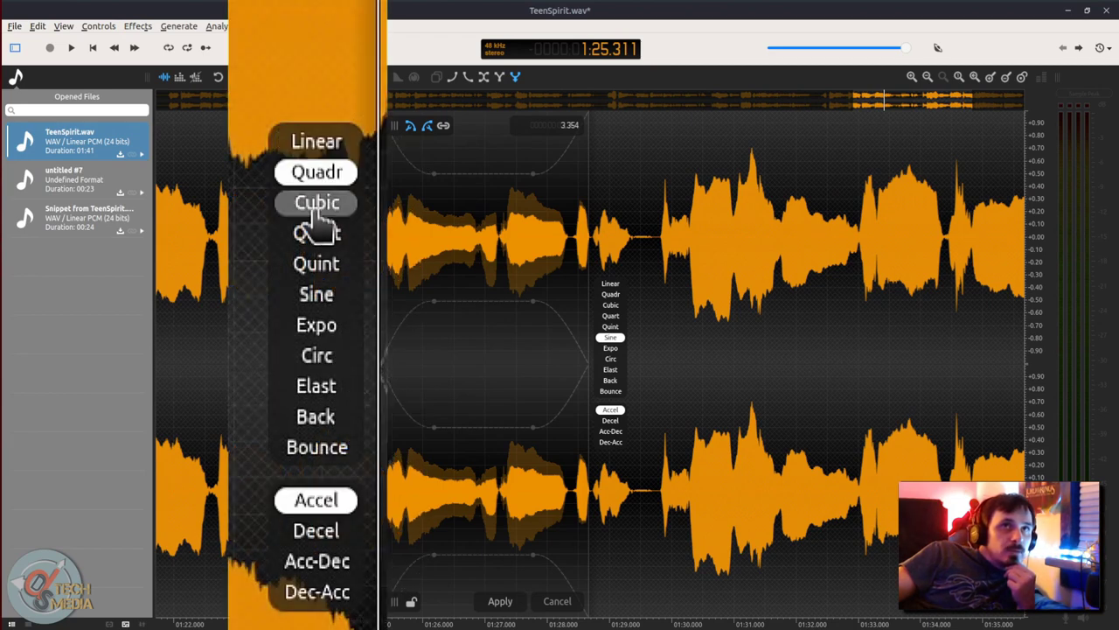
left_click(316, 203)
left_click(323, 237)
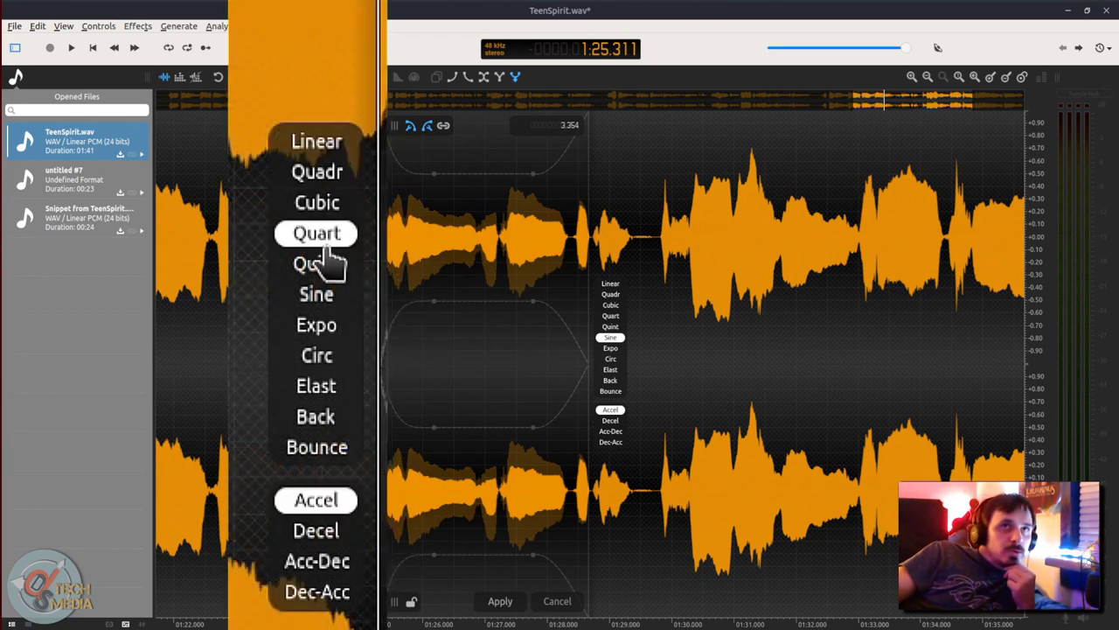
left_click(328, 263)
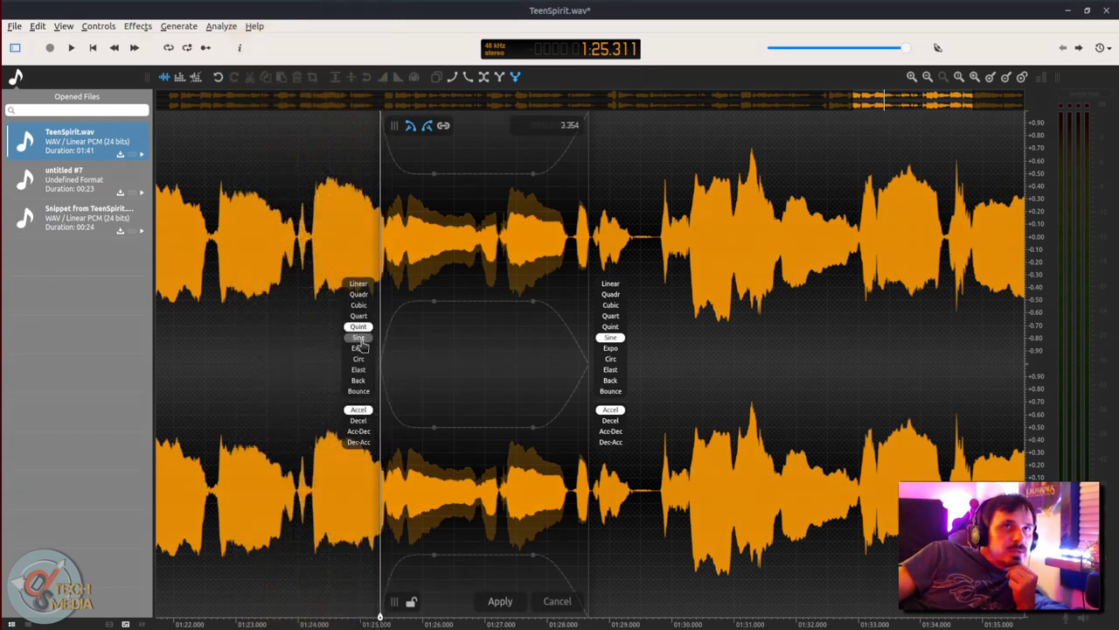
Try the Bounce shape on the dip's starting curve with the Decel, Acc-Dec and Accel variants
left_click(359, 391)
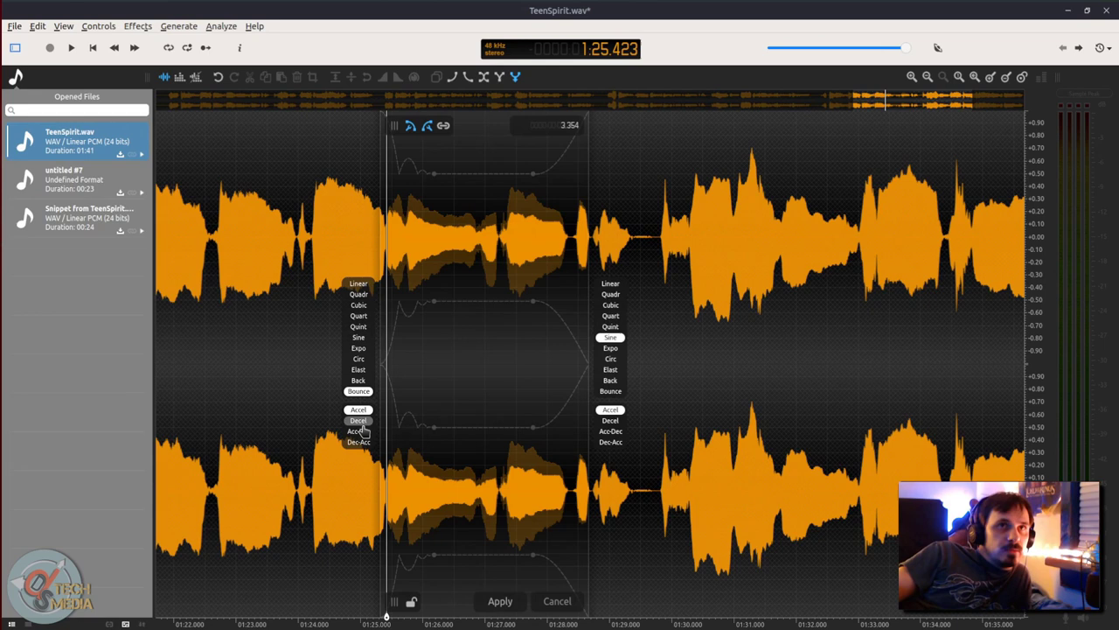
left_click(358, 420)
left_click(360, 432)
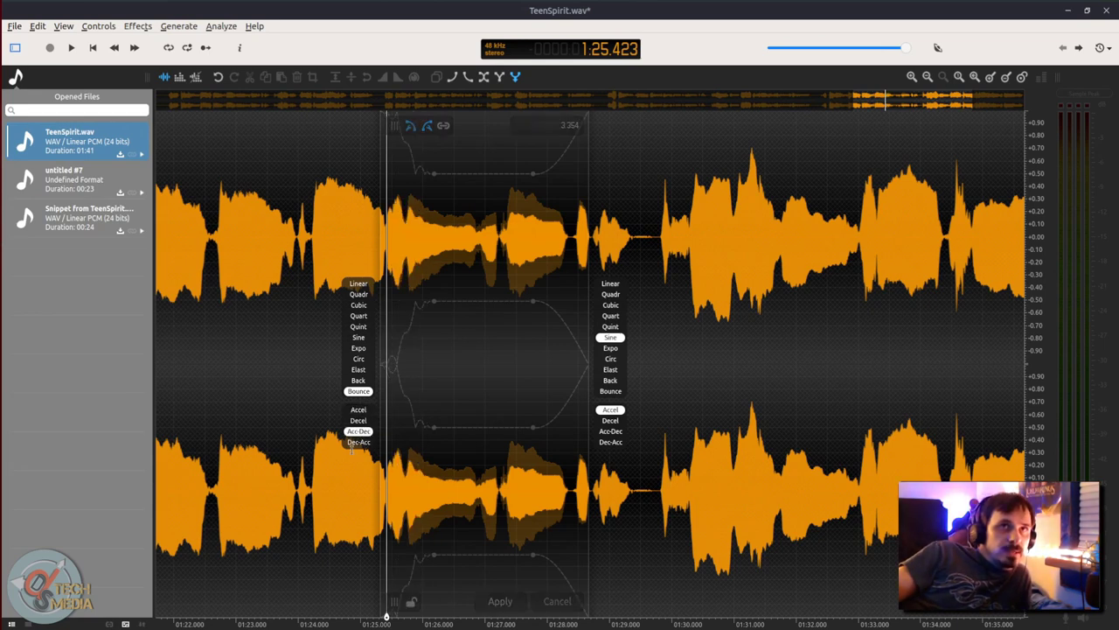
left_click(359, 409)
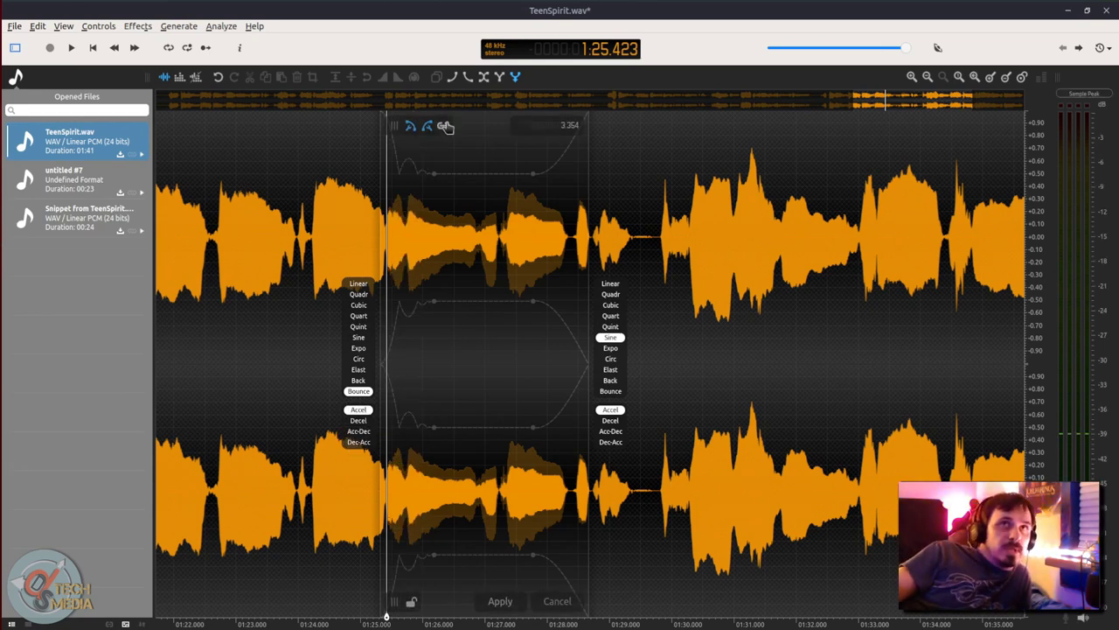
Link the dip's two curves, set them to the Expo shape with Accel, and preview the result by playback
left_click(369, 348)
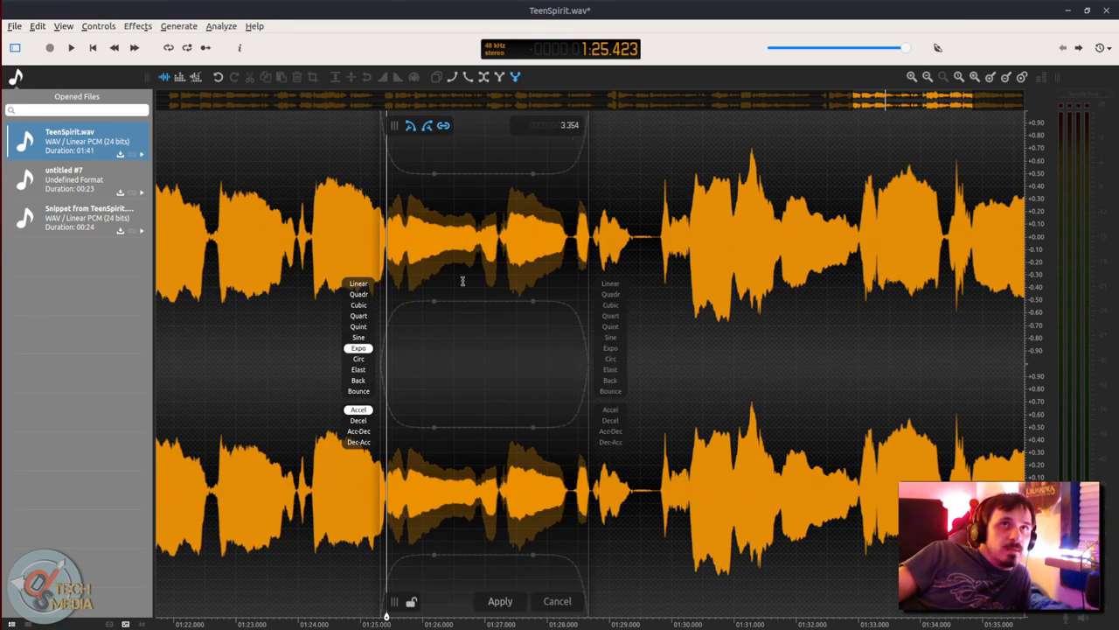
left_click(519, 314)
key("space")
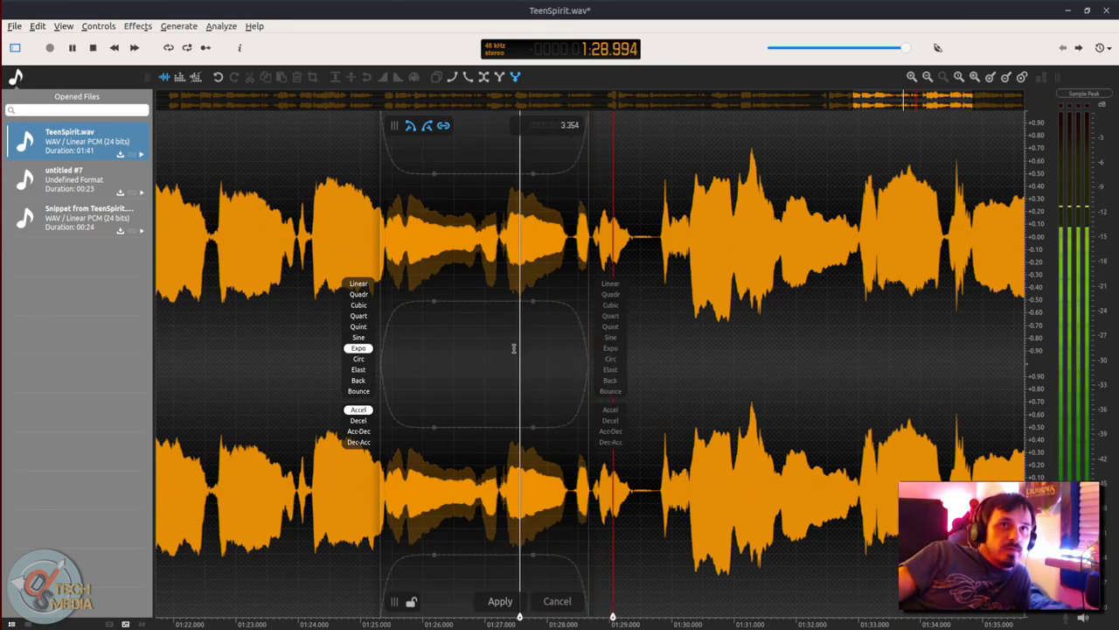
key("space")
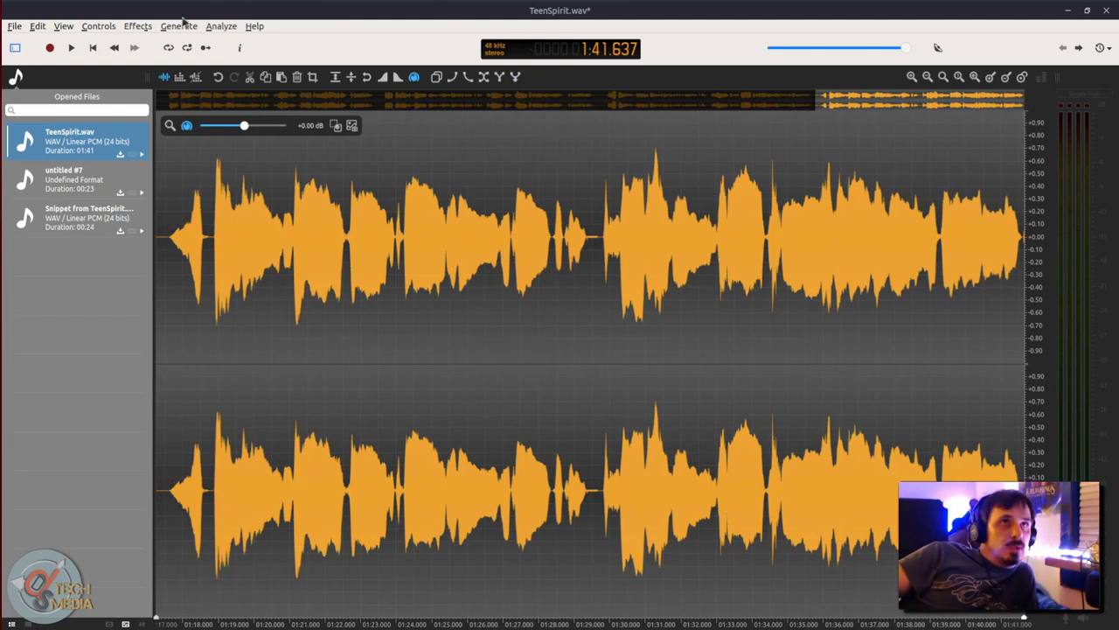
Look through the available effects and open the Lowpass Filter for the selected end section of TeenSpirit.wav
left_click(135, 27)
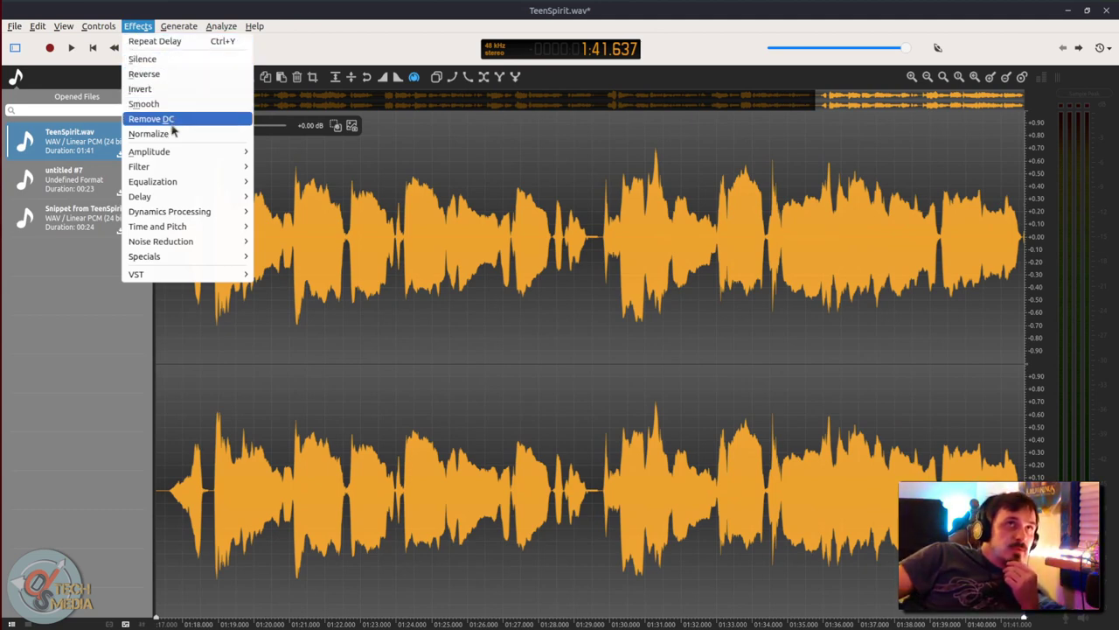
mouse_move(207, 156)
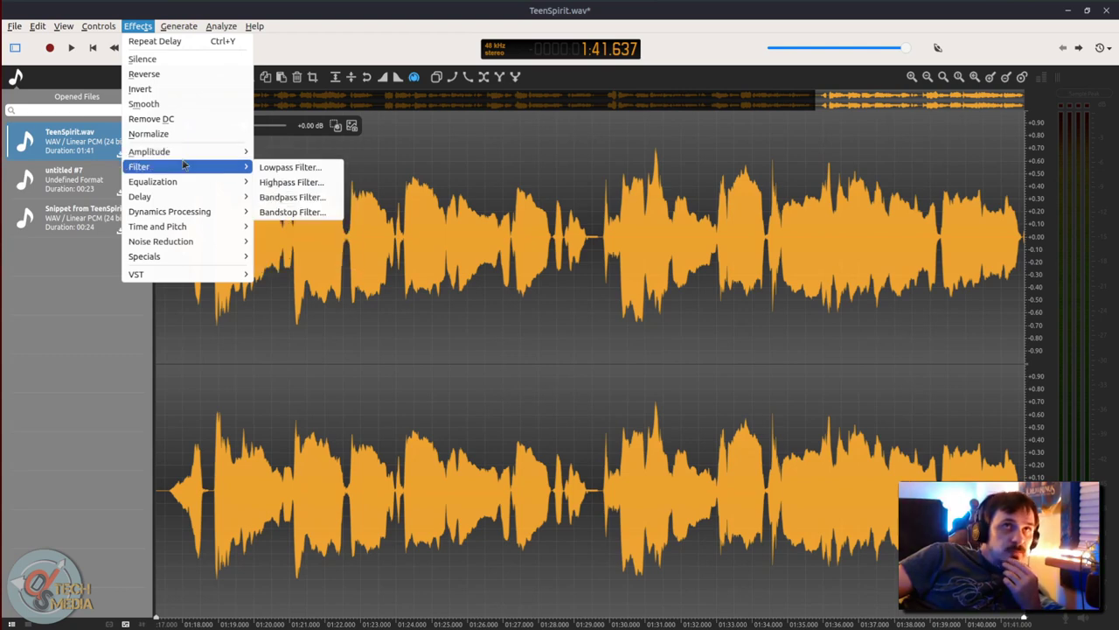
left_click(293, 167)
left_click(454, 401)
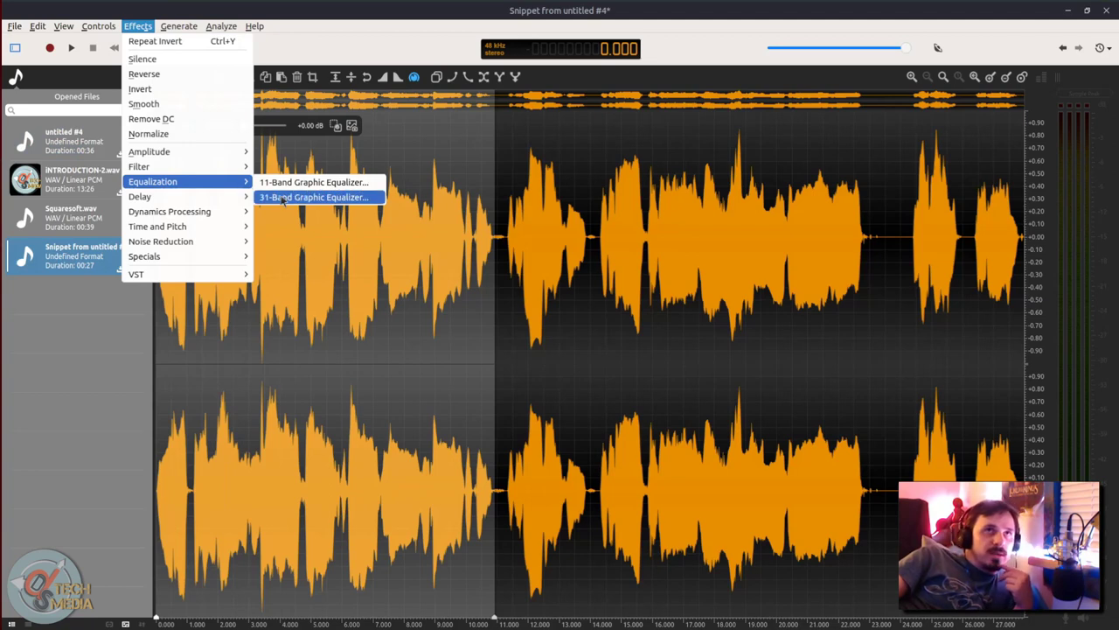
Open the 11-Band Graphic Equalizer for the selected start of the untitled #4 snippet and try the built-in V shape preset
left_click(292, 186)
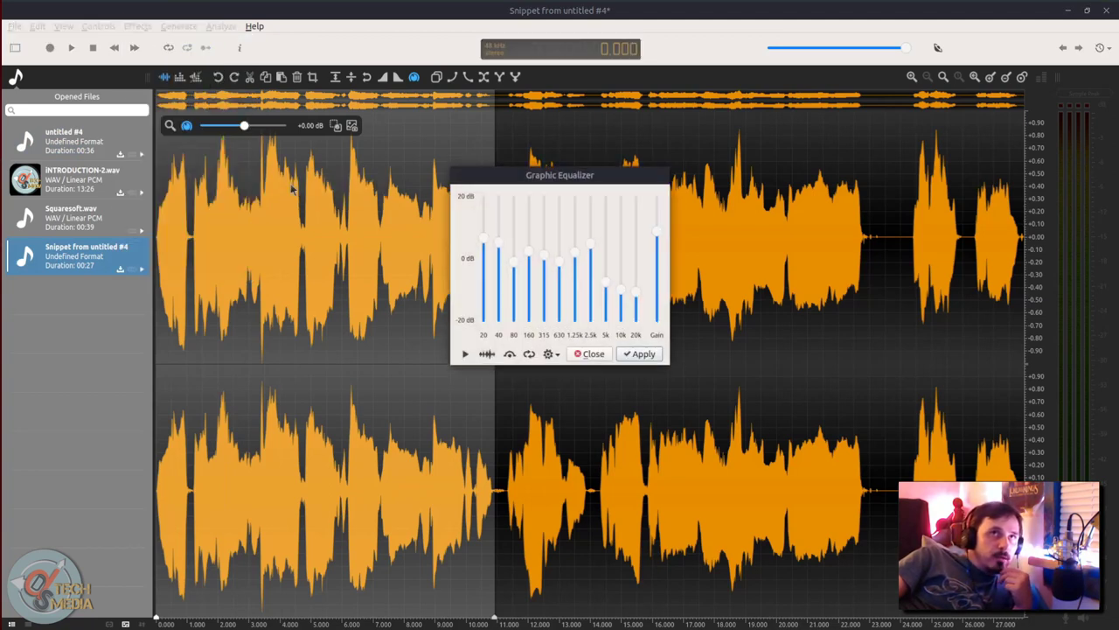
left_click(549, 353)
mouse_move(577, 404)
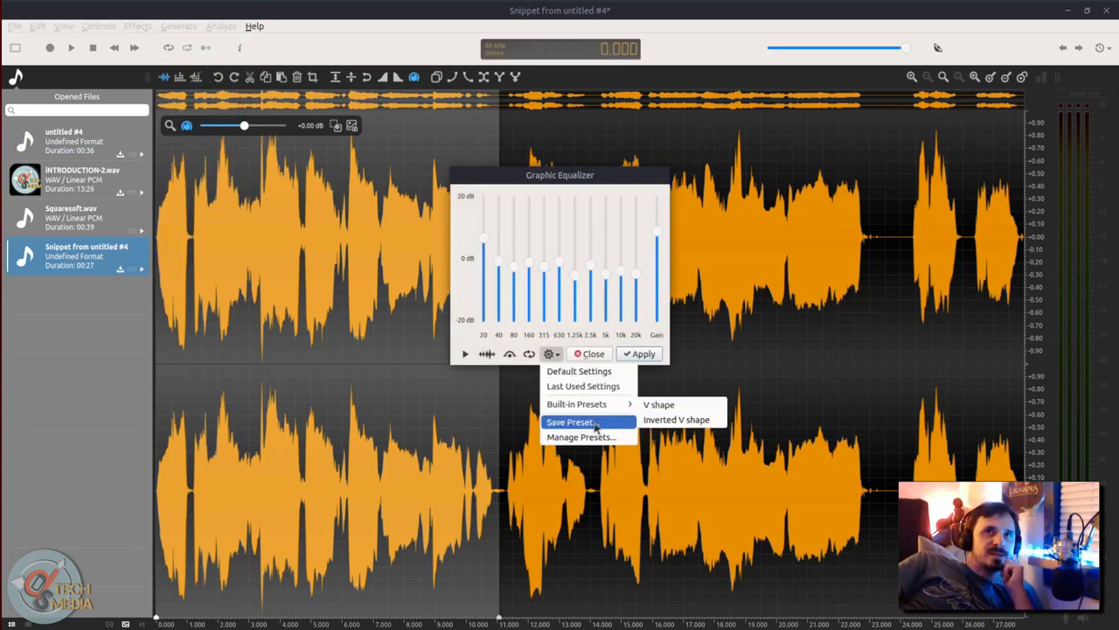
left_click(656, 406)
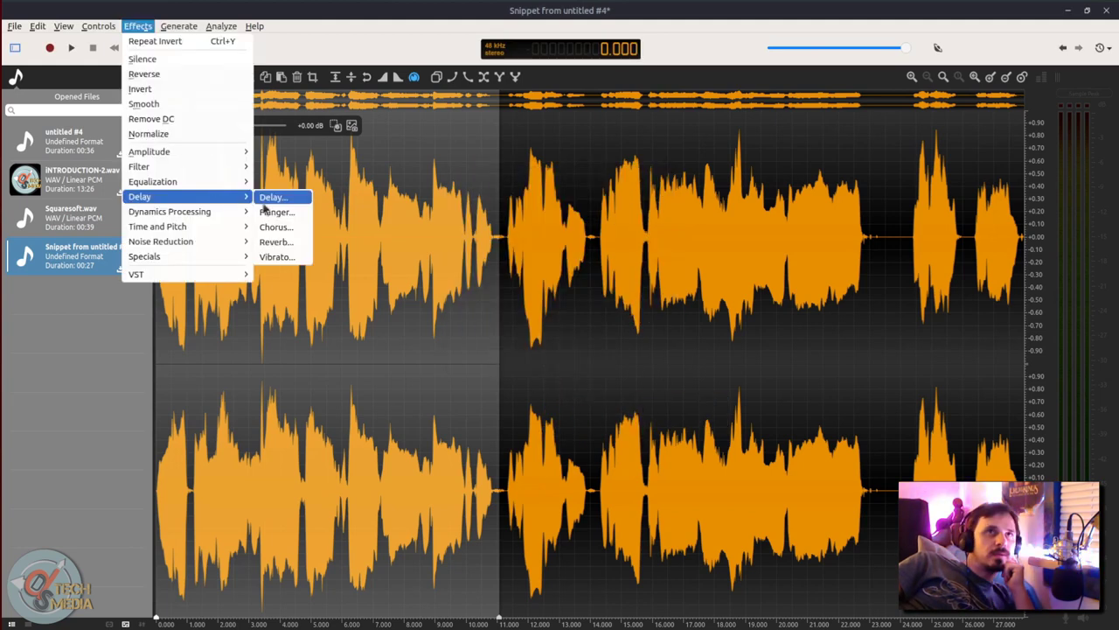
Preview a Flanger with depth 7.9 ms, speed 0.55 Hz, feedback -1.2 % and blend 48.57 %, and show the Reverb settings
left_click(268, 211)
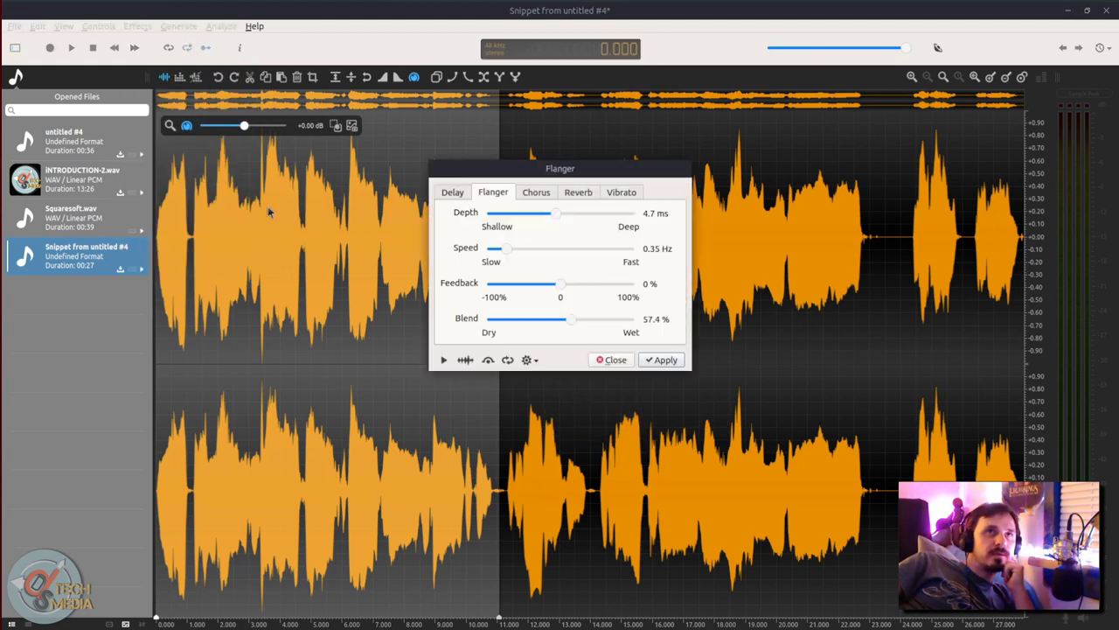
left_click(445, 431)
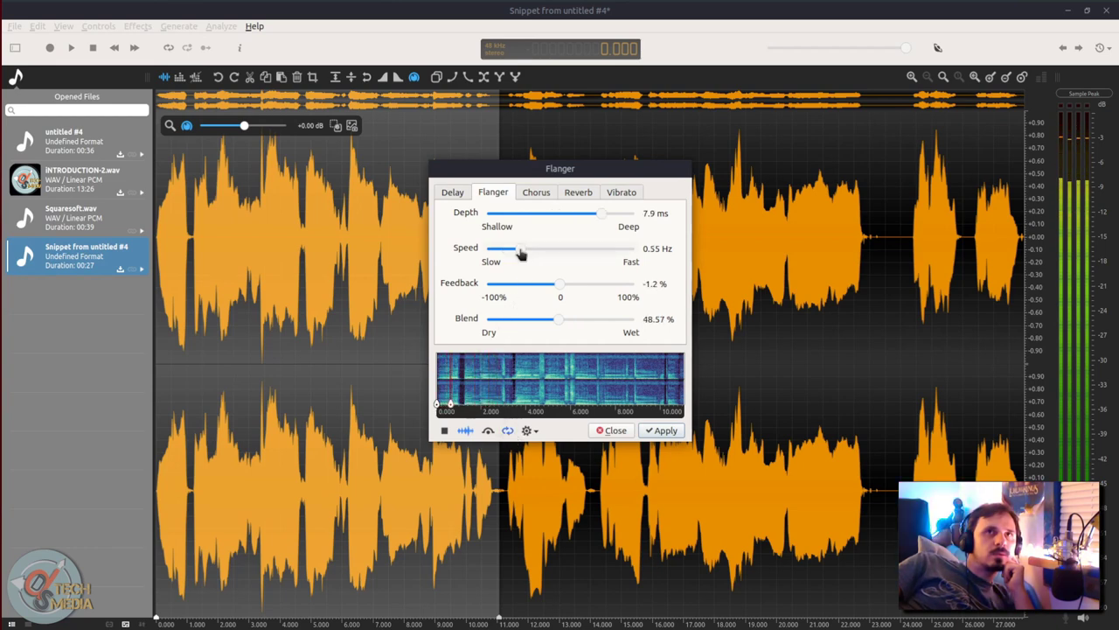
left_click(576, 192)
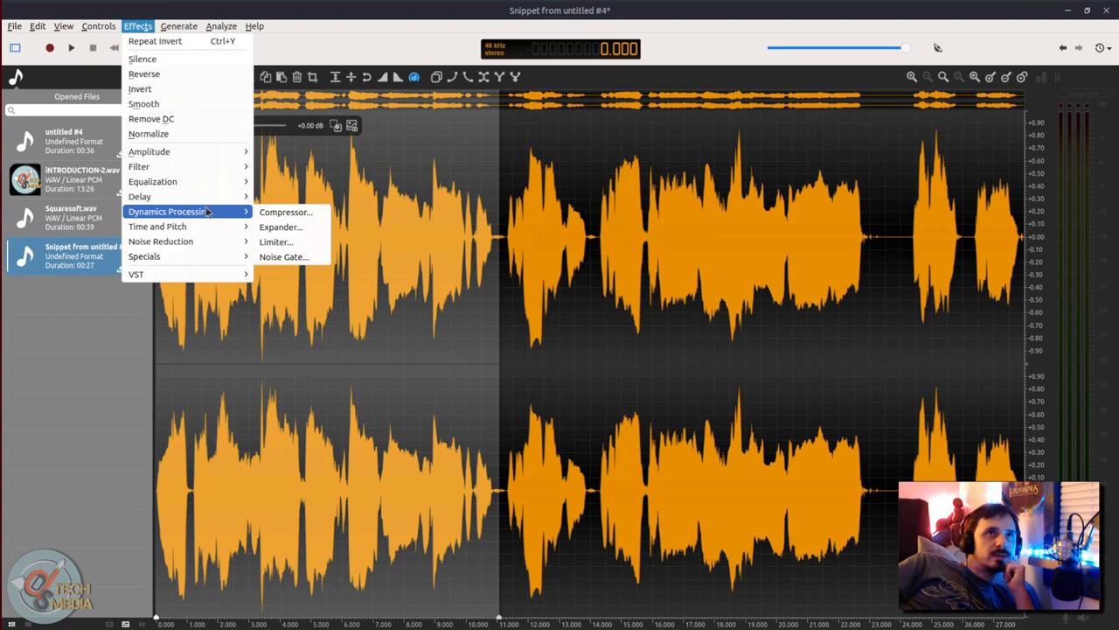
Examine the Compressor's settings and preview options, and show the preset options of Time and Pitch Adjust
left_click(272, 211)
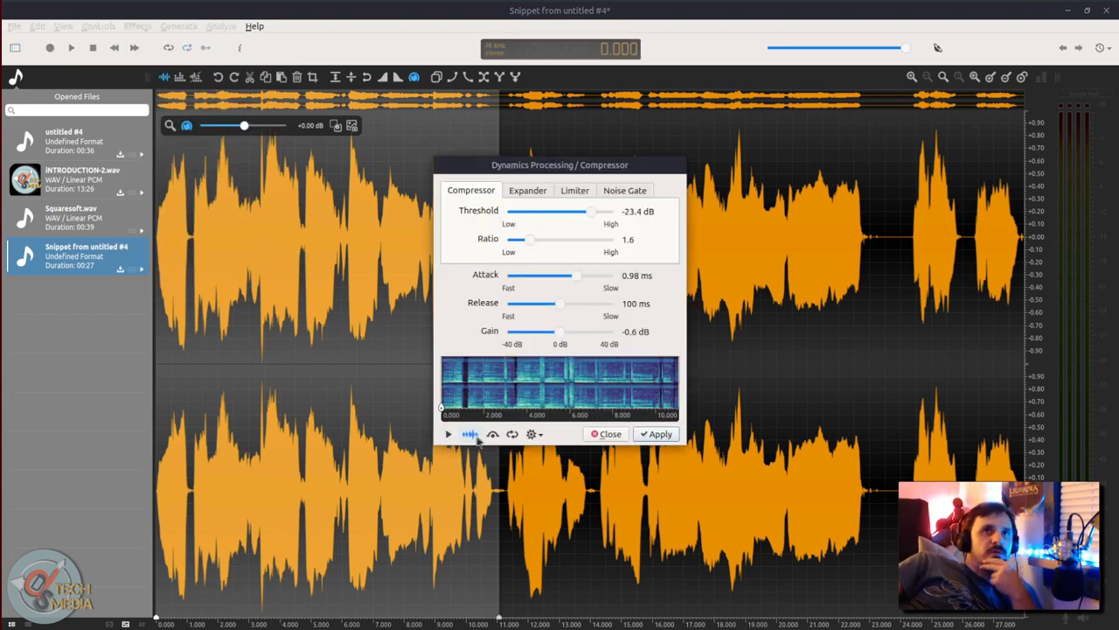
left_click(495, 435)
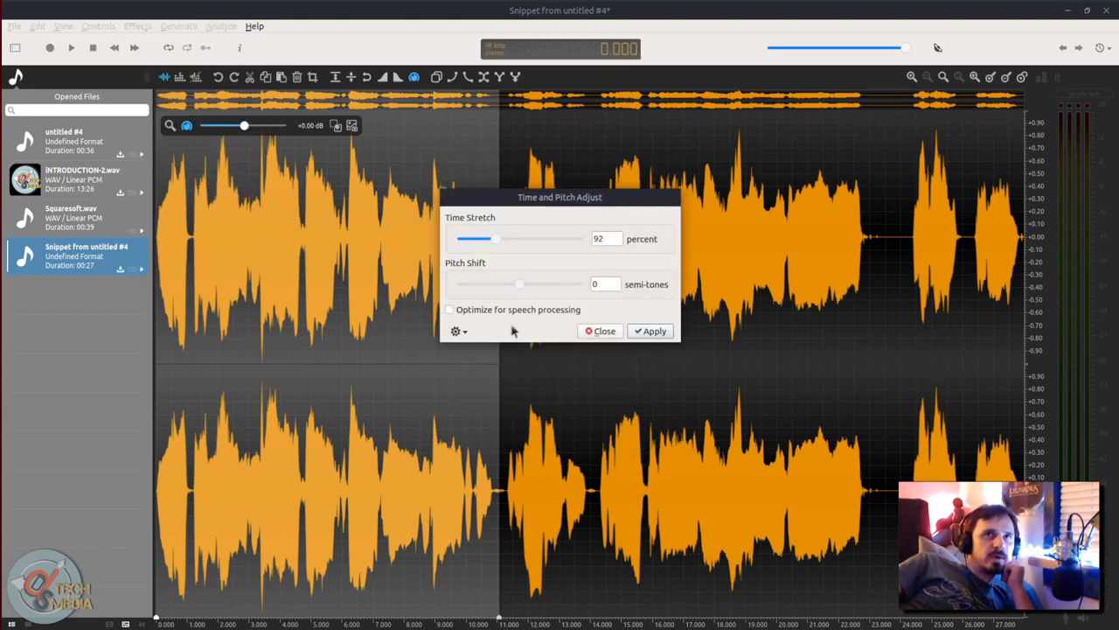
left_click(458, 331)
left_click(508, 330)
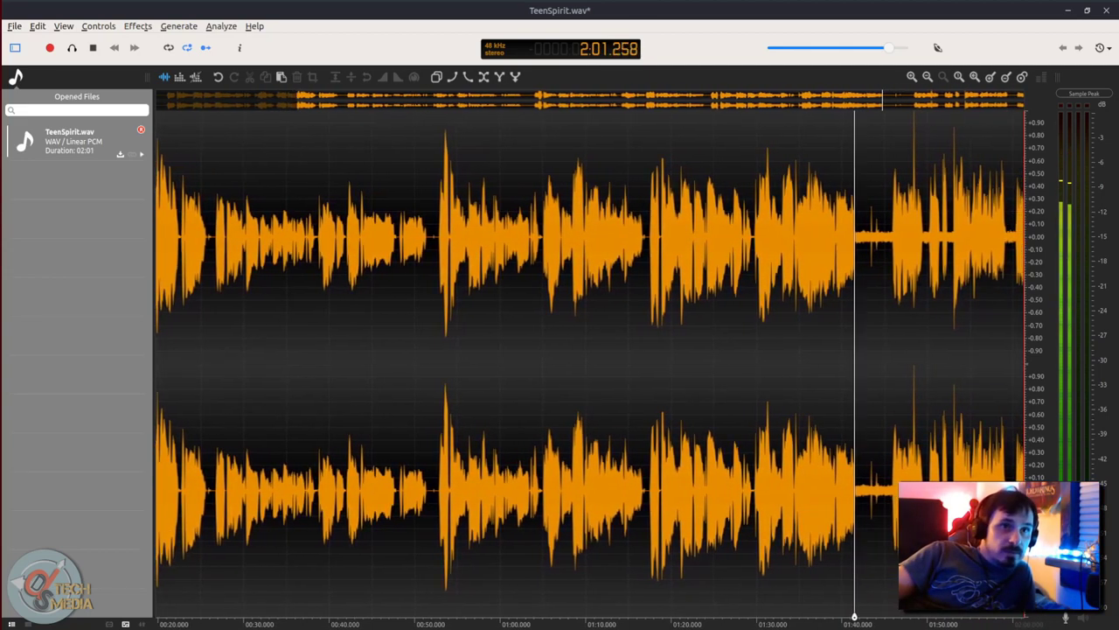
Apply Automatic Noise Reduction to the selected part of TeenSpirit.wav from about 1:45 to 2:03 and play the result
left_click(137, 26)
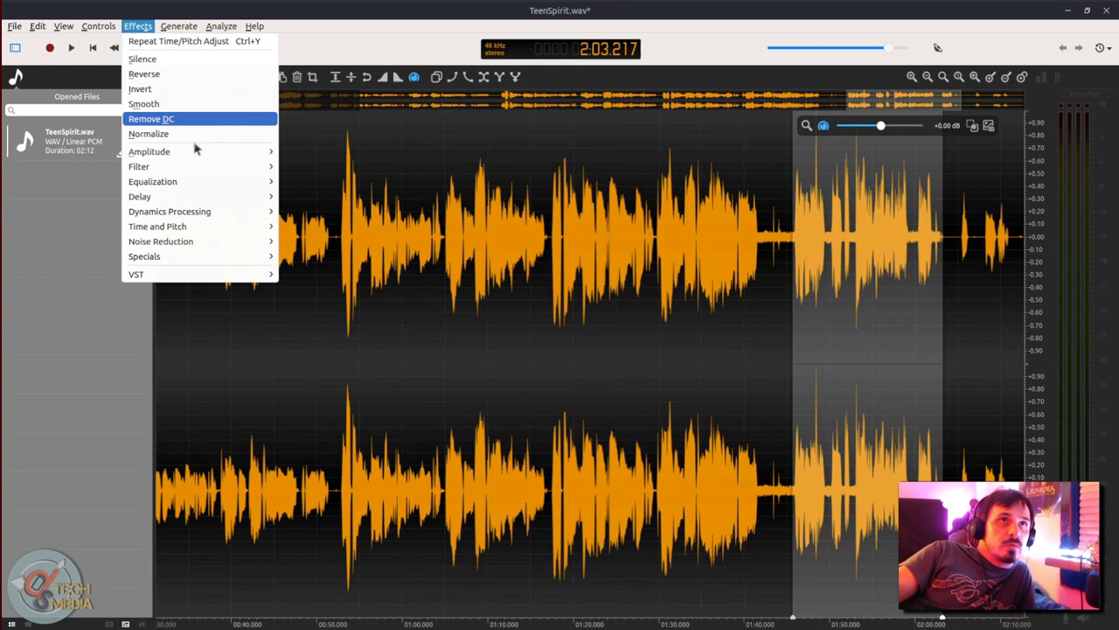
mouse_move(215, 242)
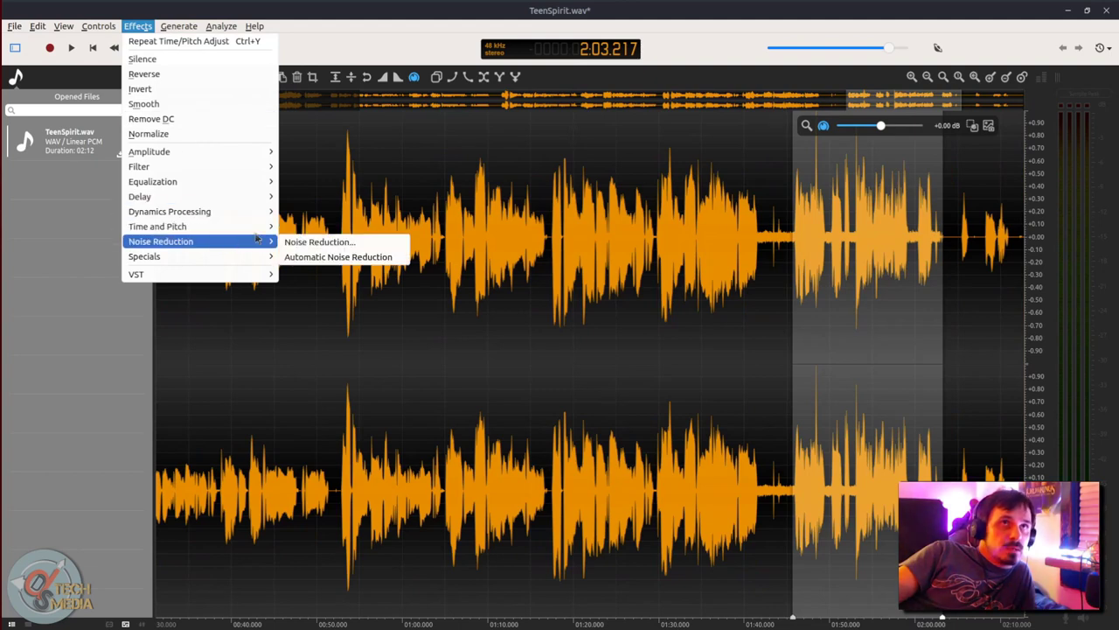
left_click(326, 256)
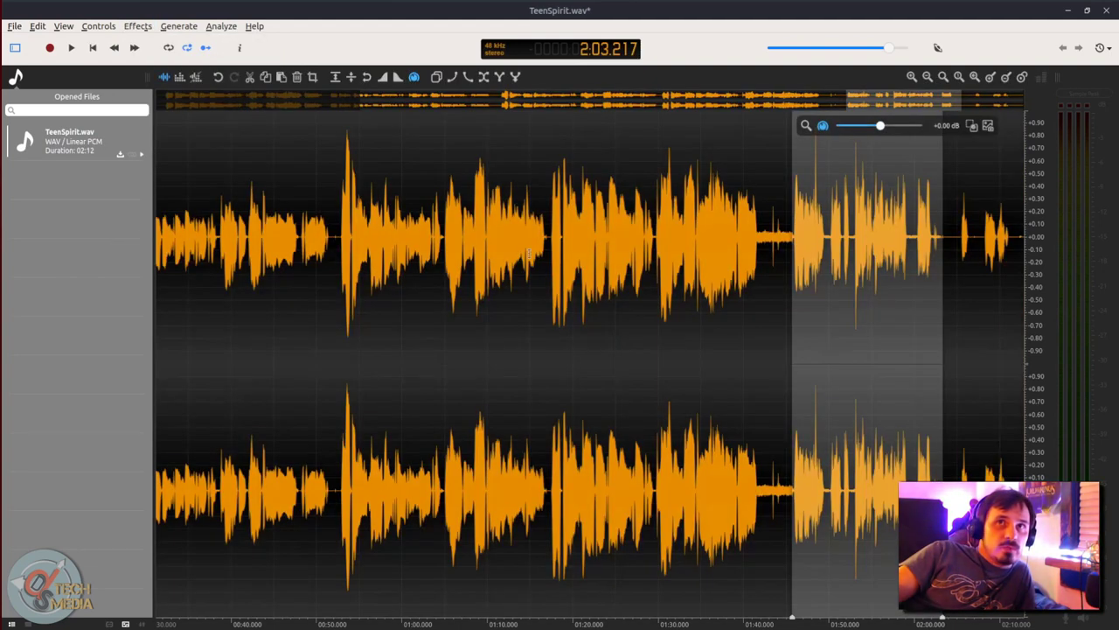
key("space")
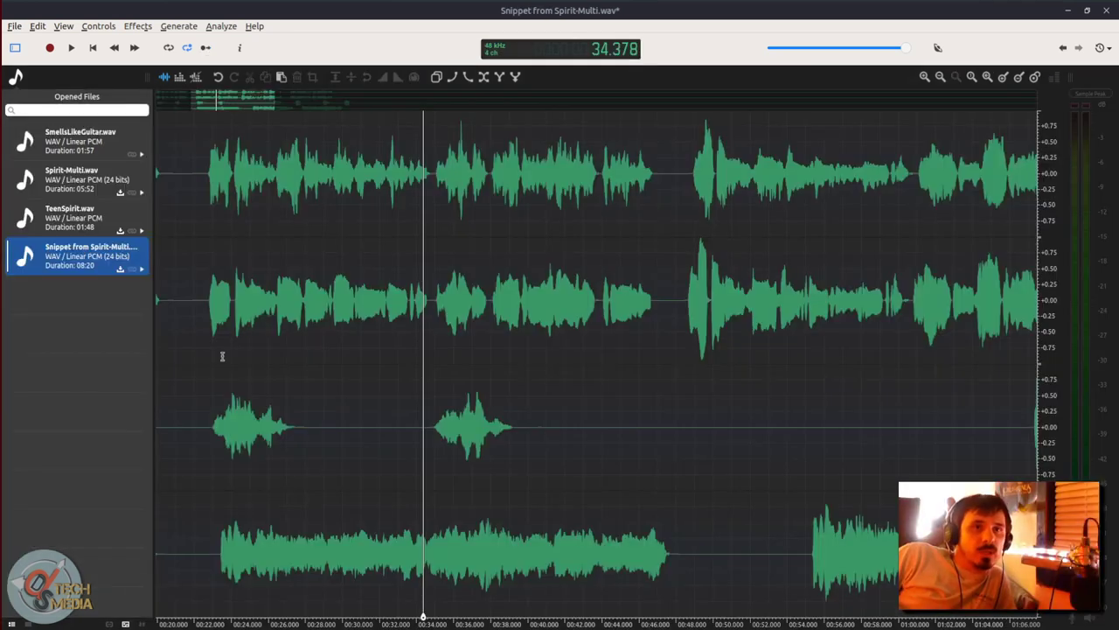
Examine the four-channel waveform of the Spirit-Multi.wav snippet at different zoom levels and positions around the playback cursor
scroll(243, 289, "down", 8)
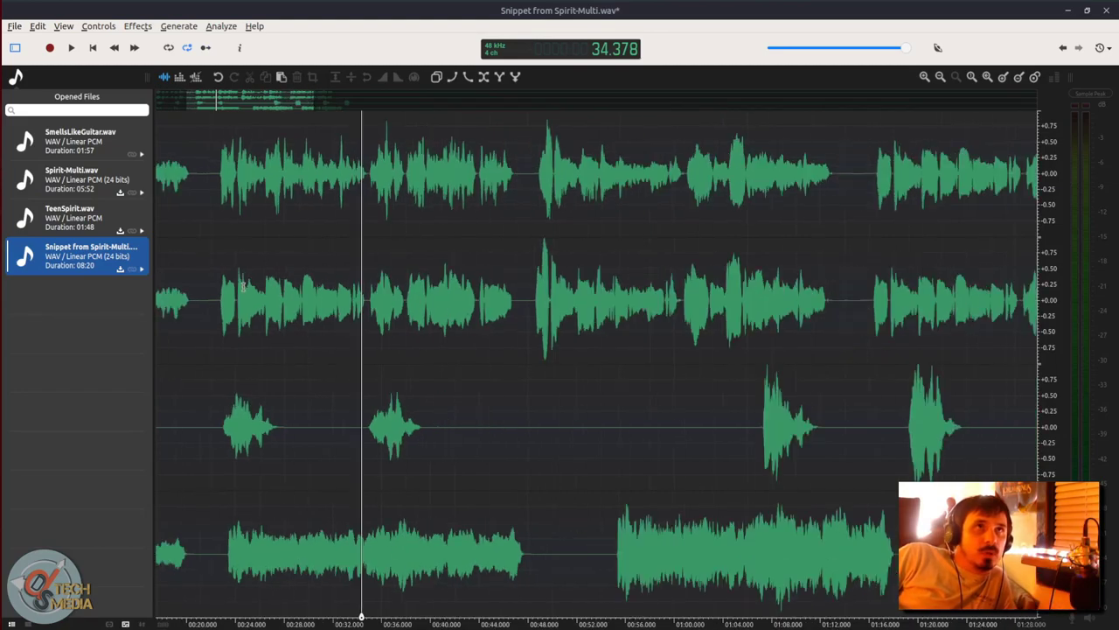
scroll(244, 289, "up", 5)
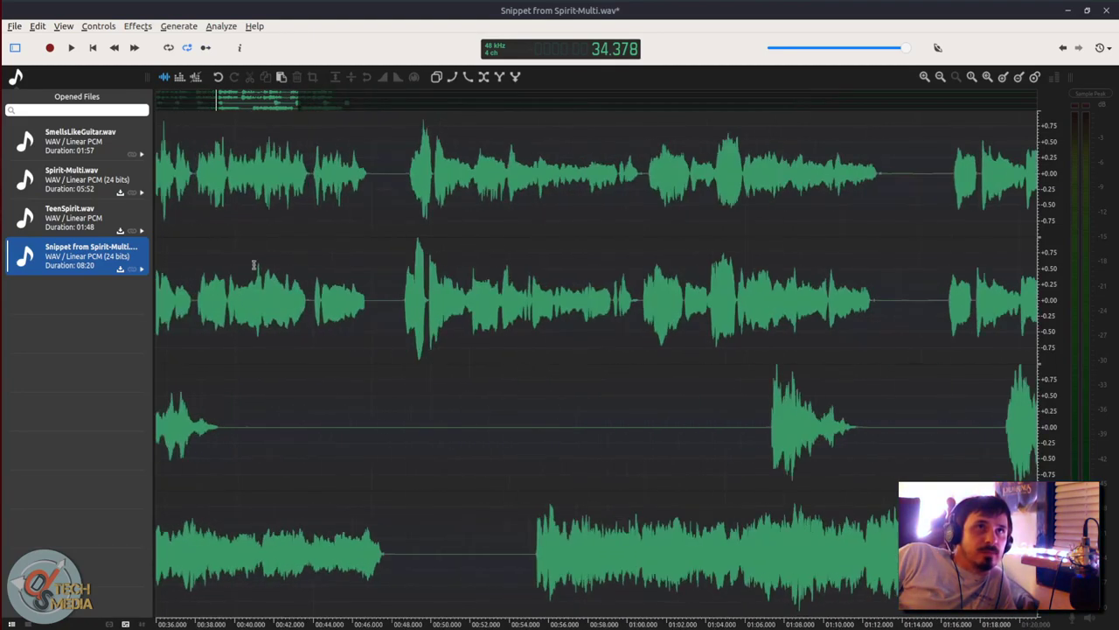
left_click_drag(259, 91, 224, 103)
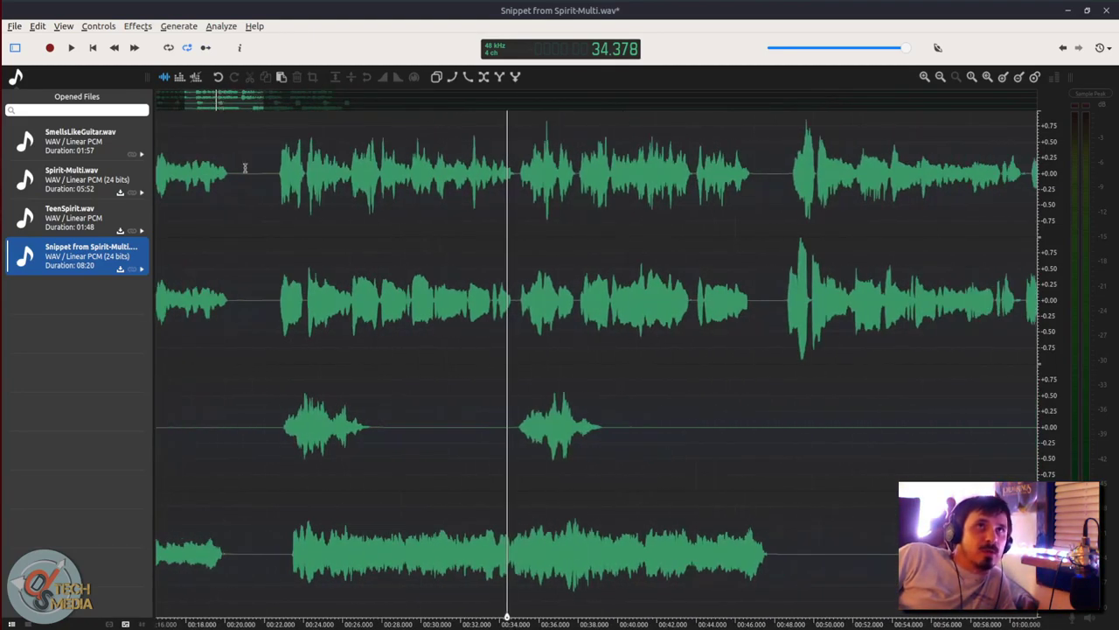
Switch to Kdenlive, examine the ocean-audio-FIN.kdenlive timeline at different zoom levels, and return to the Spirit-Multi.wav snippet in ocenaudio
left_click(18, 317)
scroll(402, 450, "down", 4)
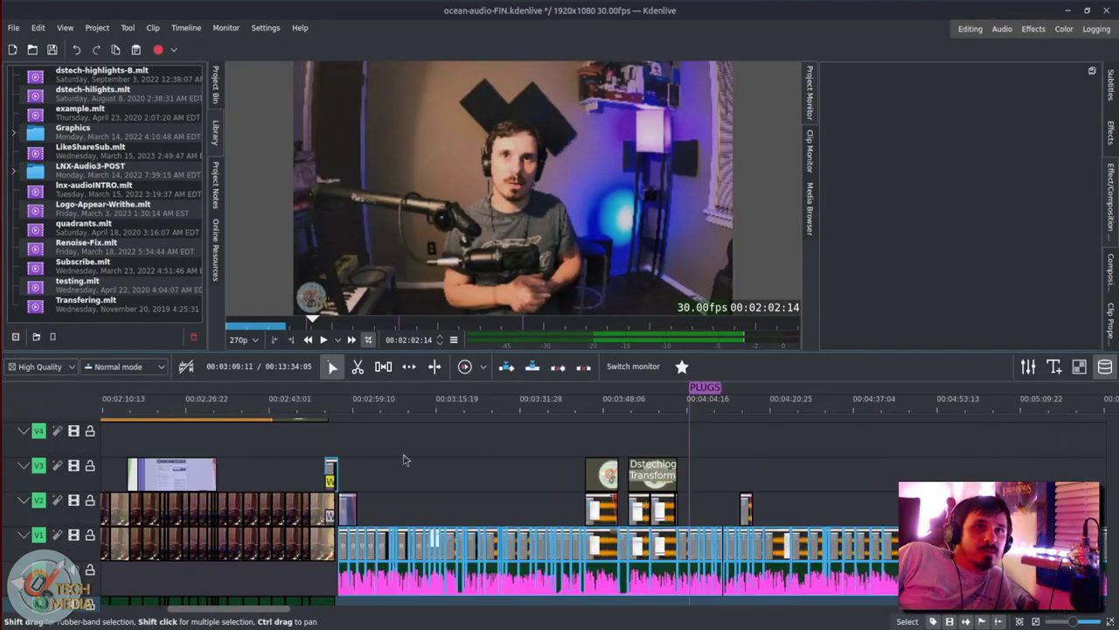
scroll(414, 452, "down", 3)
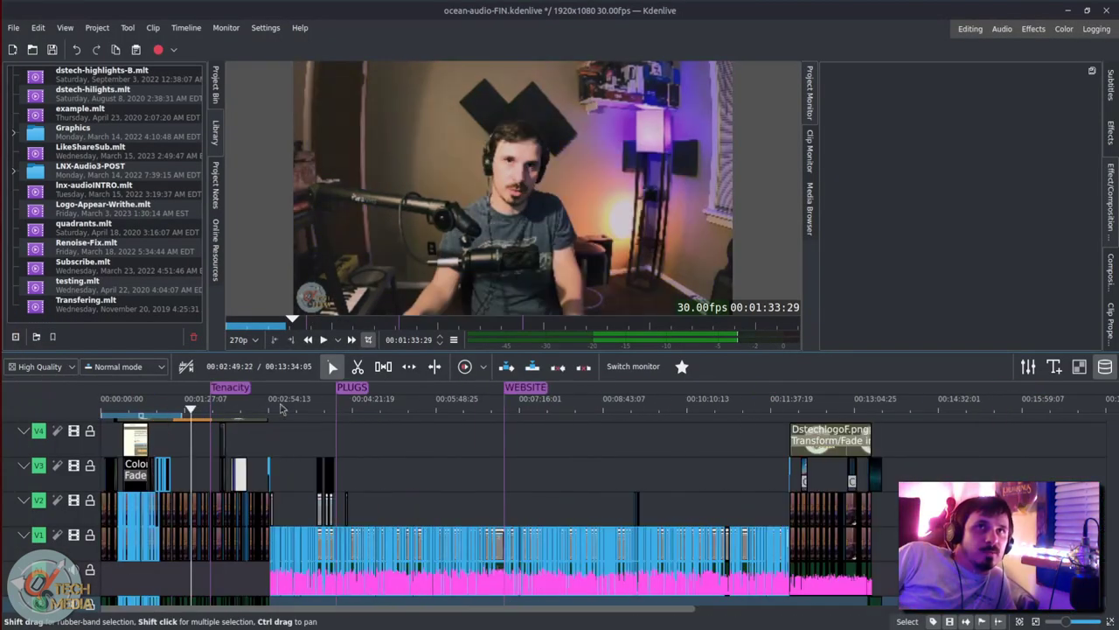
key("alt+Tab")
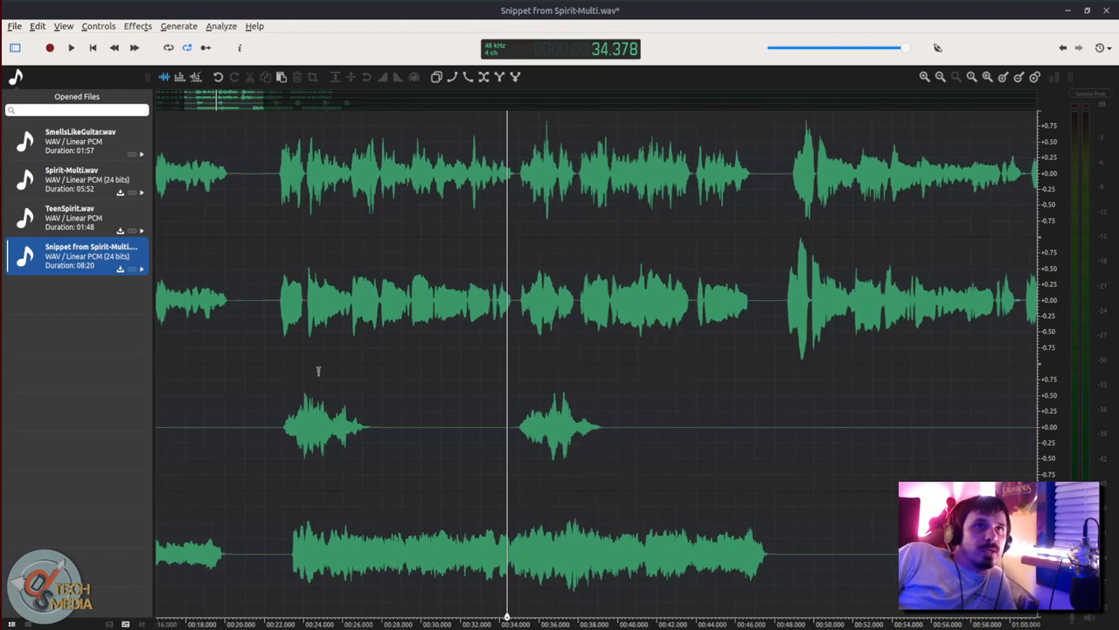
Play the first channel alone from about 22.9 s, switch playback to the second channel alone, and stop
scroll(306, 323, "down", 4)
scroll(301, 317, "up", 4)
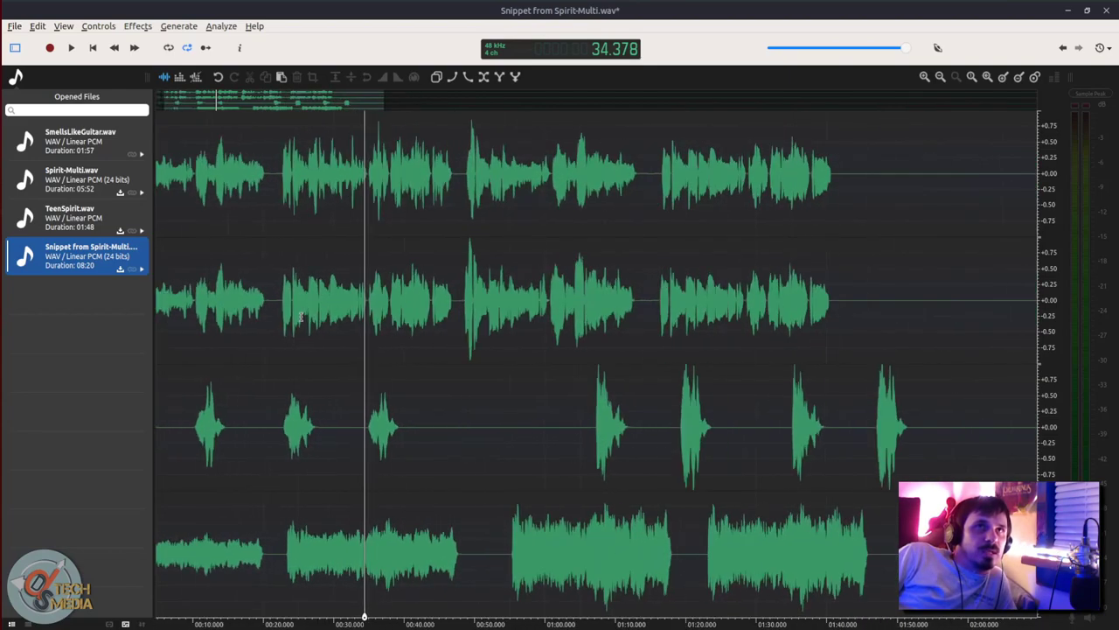
scroll(286, 412, "up", 2)
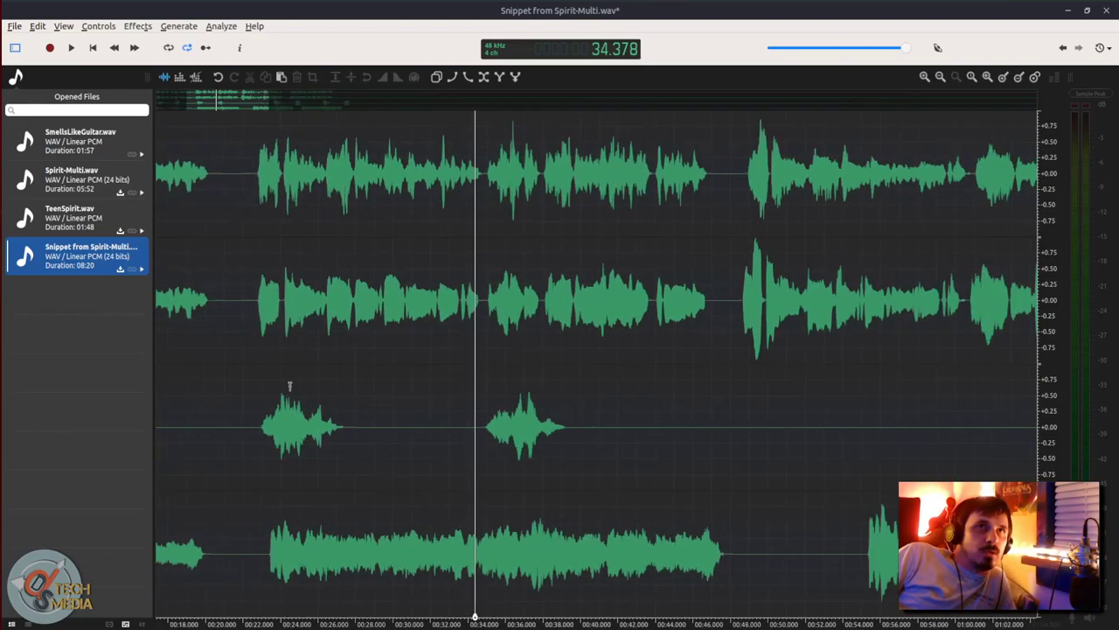
left_click(258, 188)
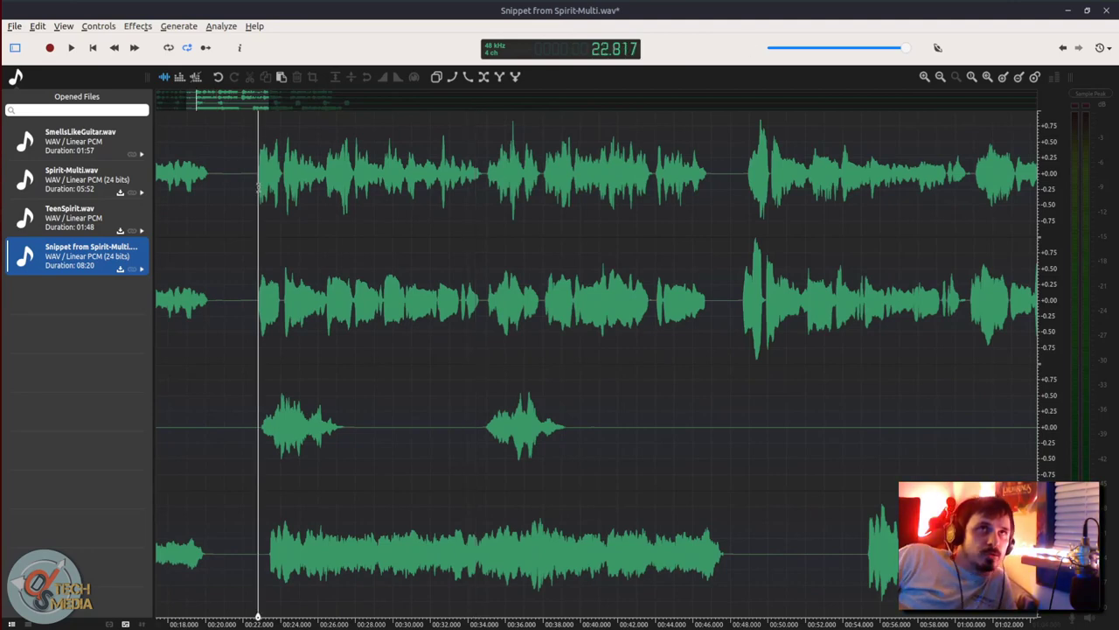
left_click(256, 188)
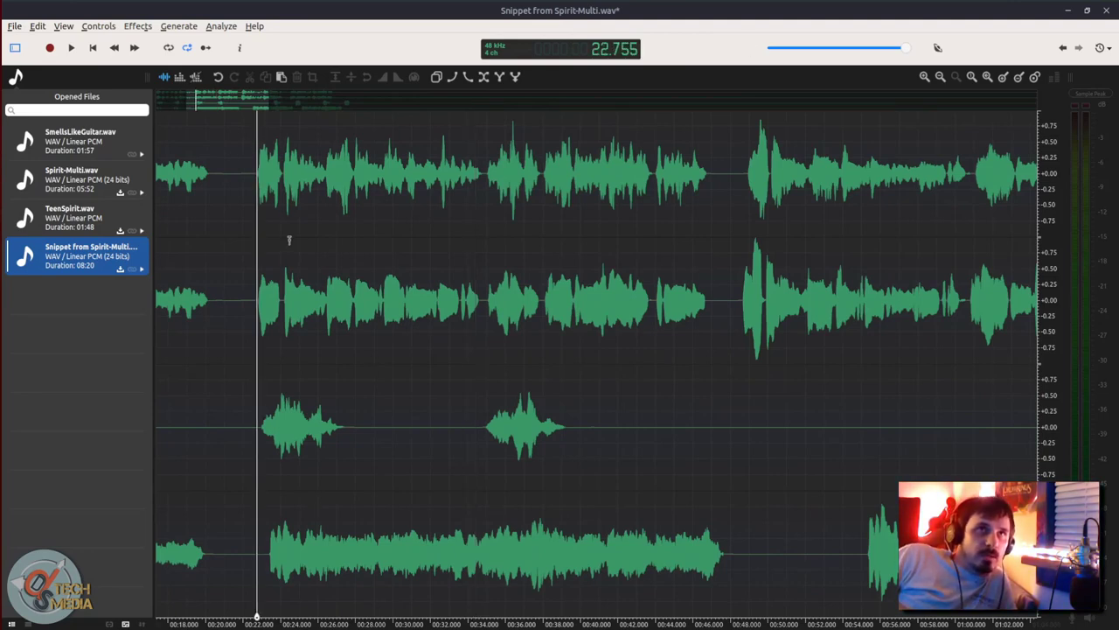
left_click(260, 137)
key("space")
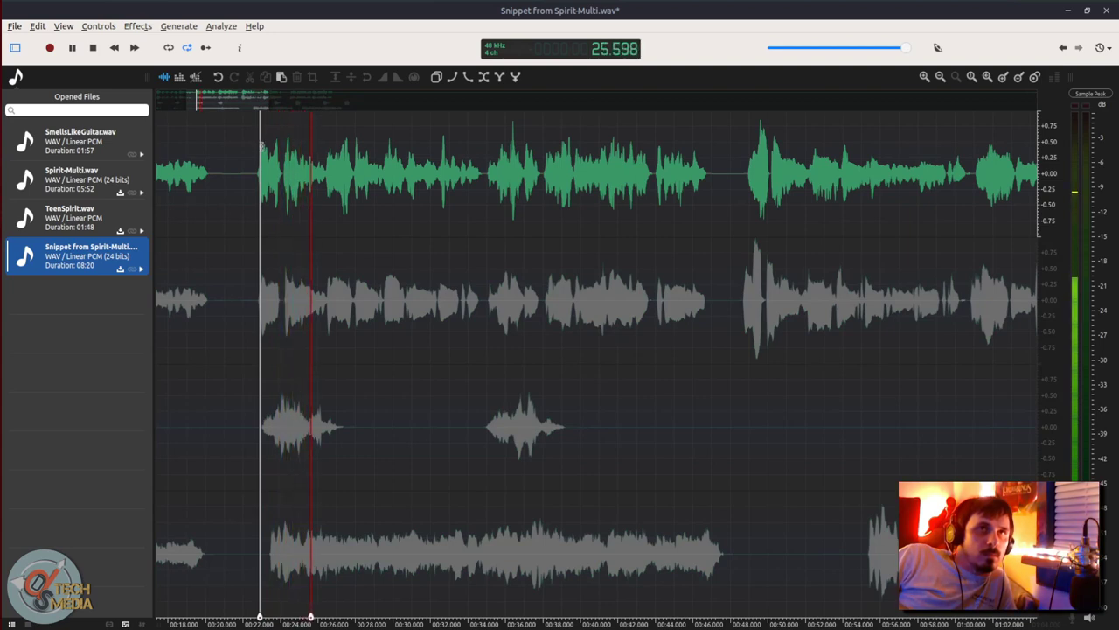
left_click(271, 250)
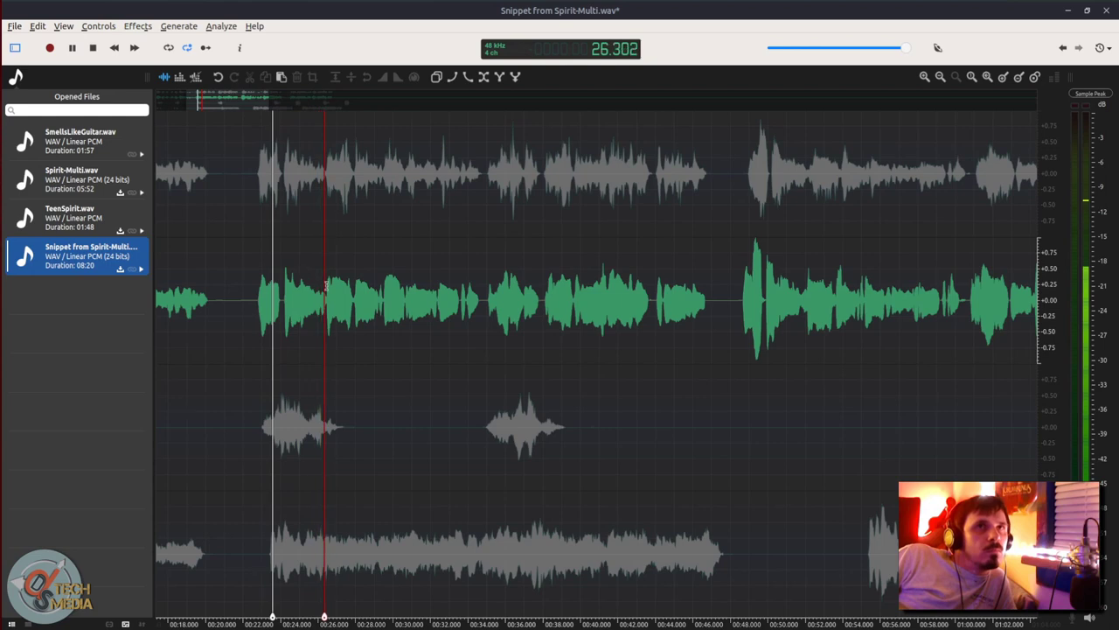
key("space")
Play the fourth channel of the snippet alone from about 24 s
left_click(254, 164)
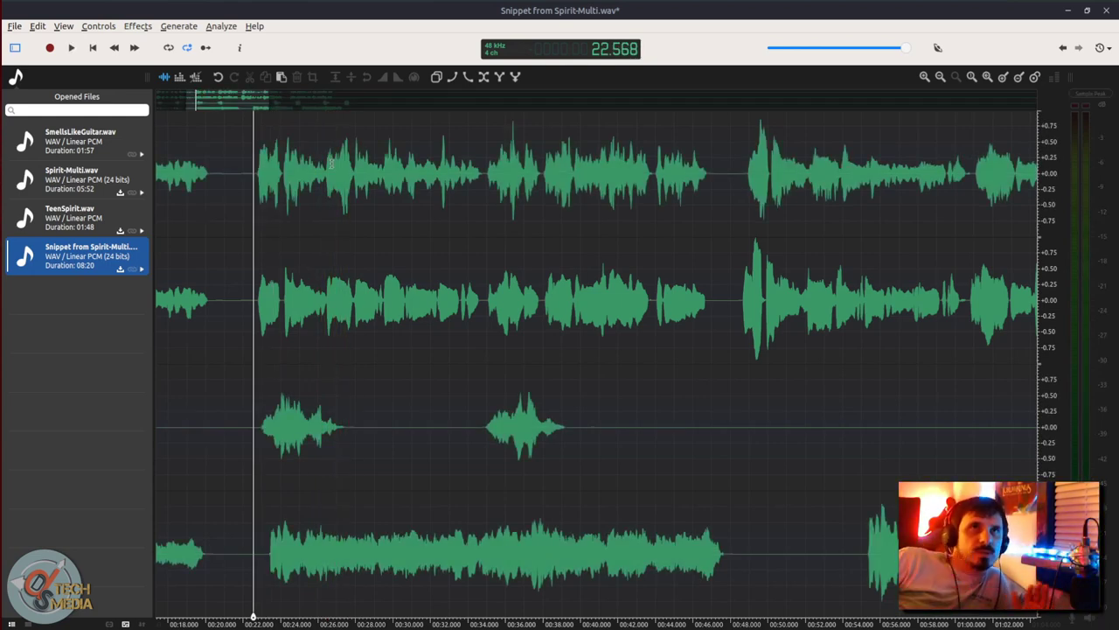
left_click(265, 162)
left_click(277, 475)
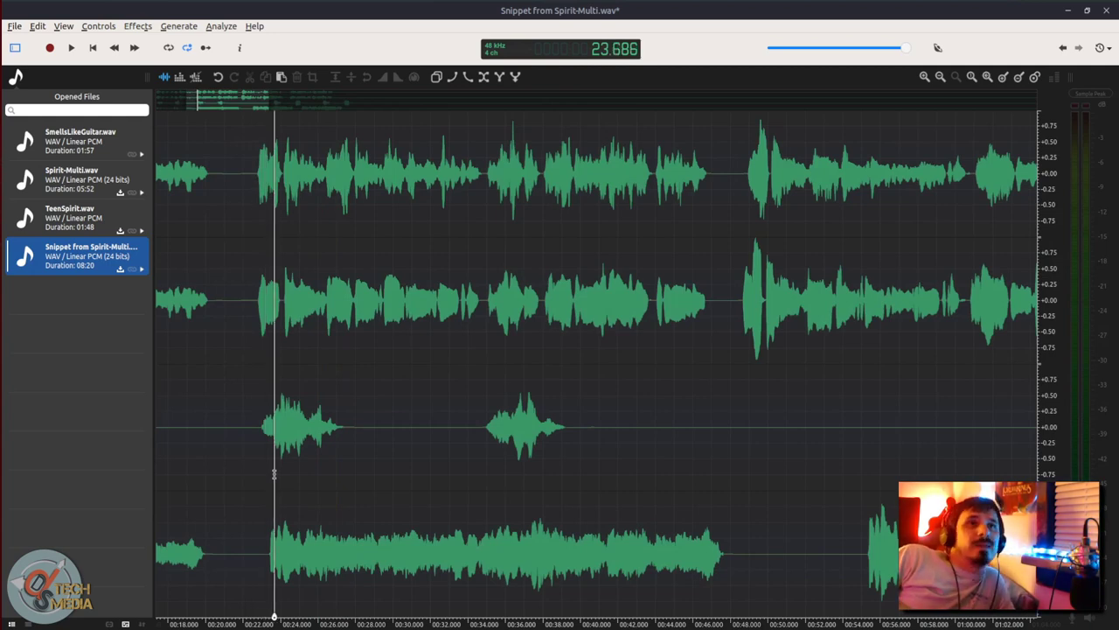
key("space")
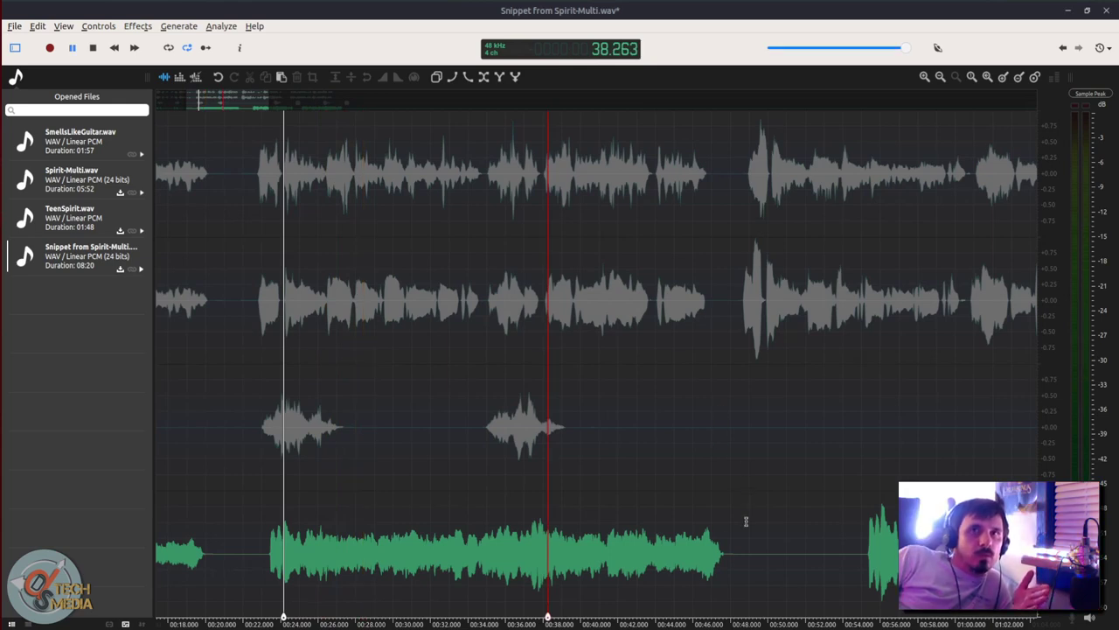
Play the fourth channel alone from the start of its louder section at about 55.6 s, and stop
scroll(746, 521, "down", 2)
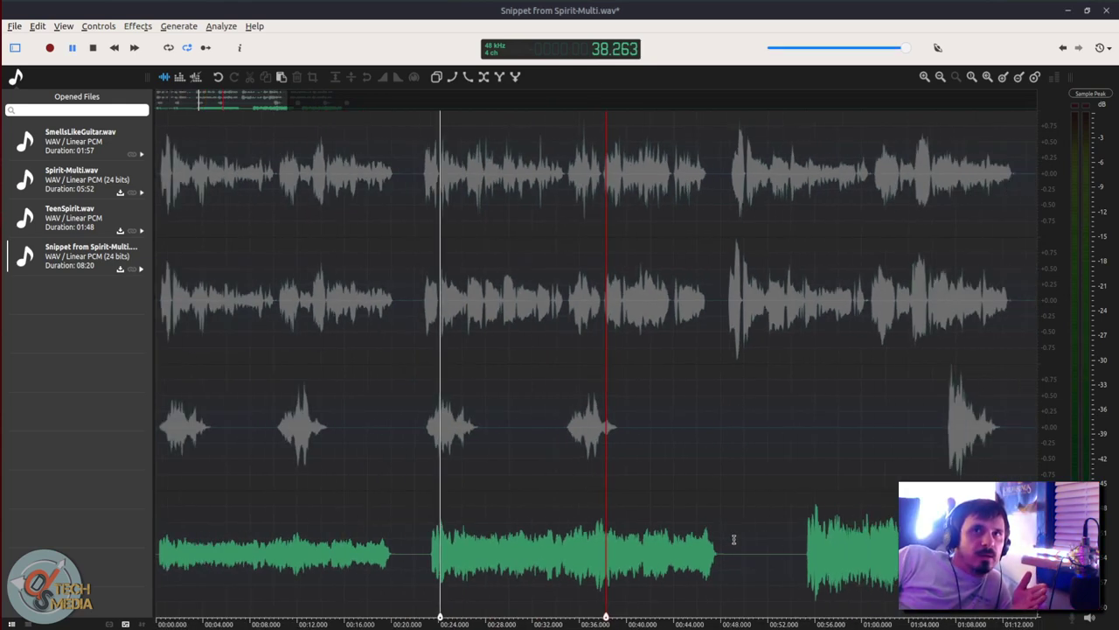
key("shift+Right")
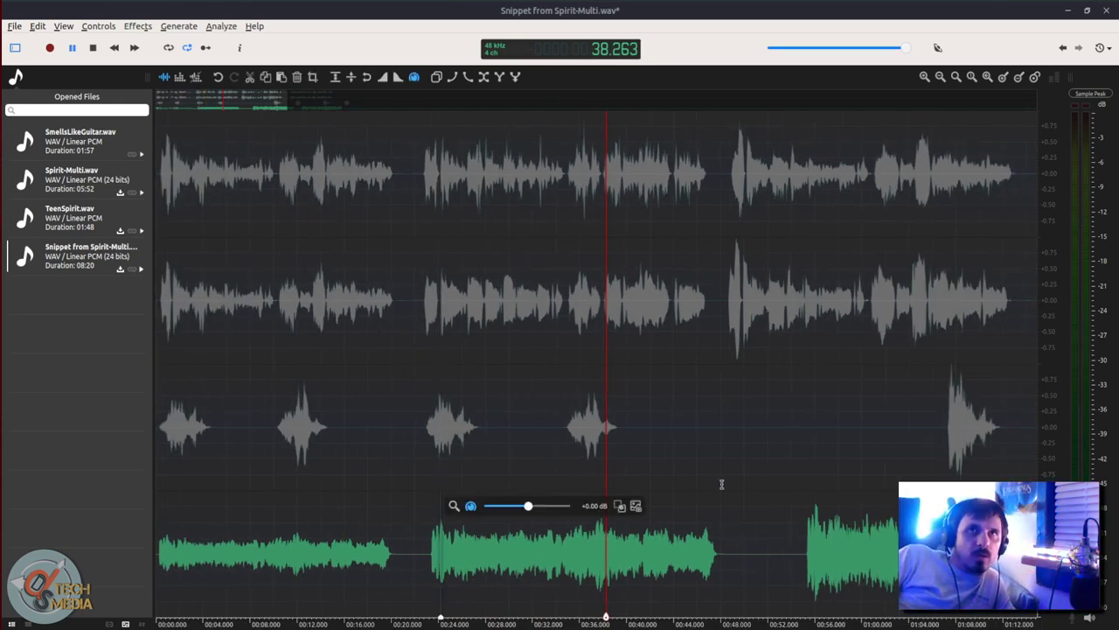
left_click(581, 549)
left_click_drag(812, 509, 823, 510)
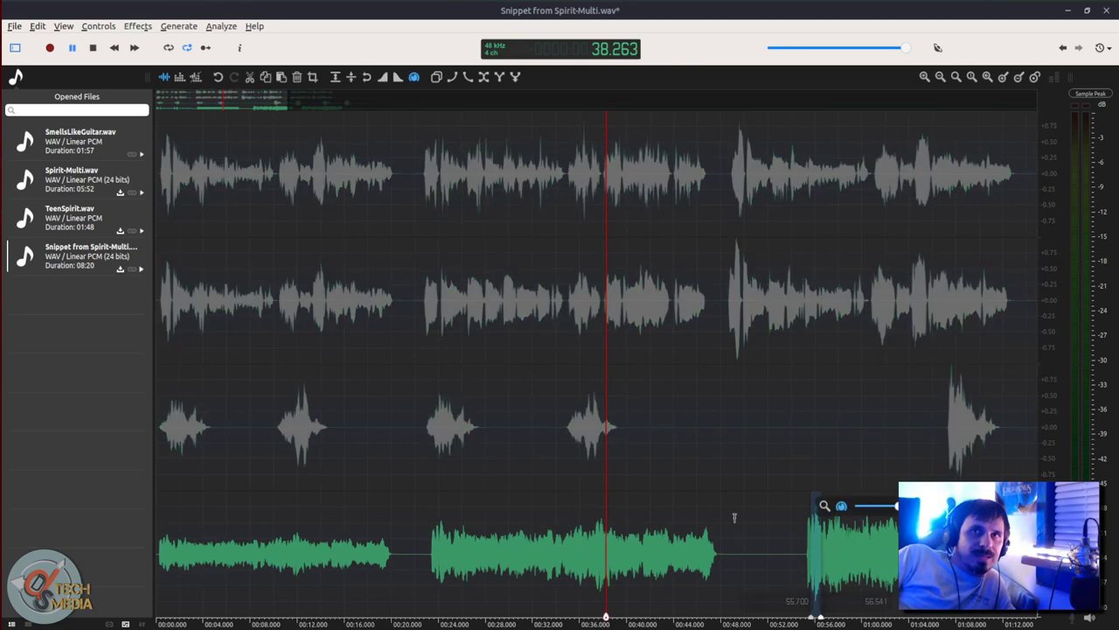
left_click(812, 497)
left_click(803, 505)
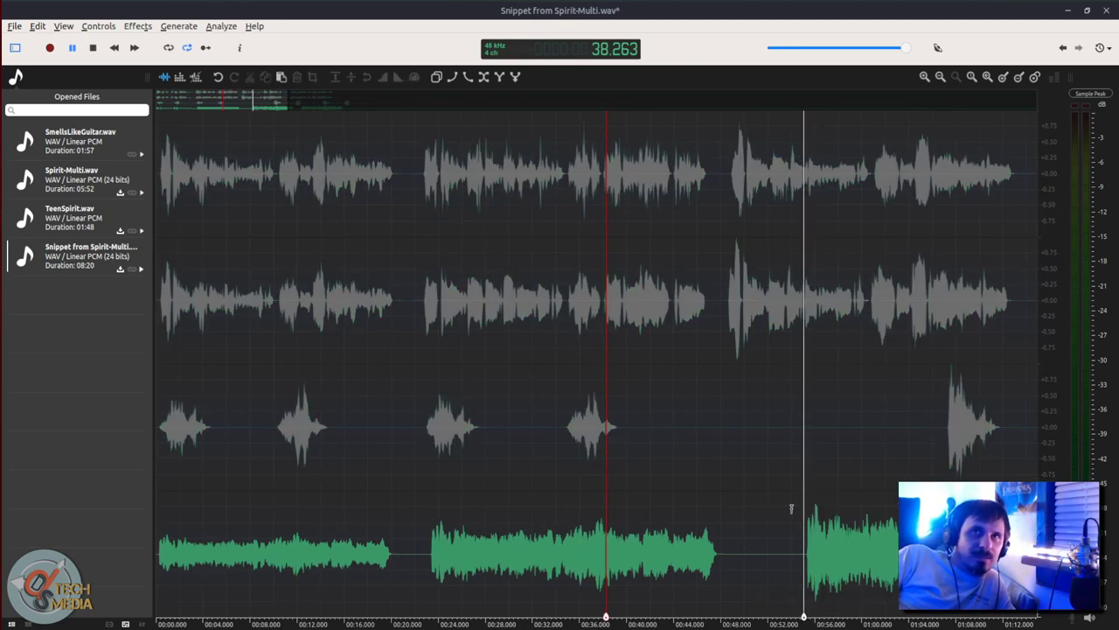
key("space")
key("space")
left_click(811, 509)
key("space")
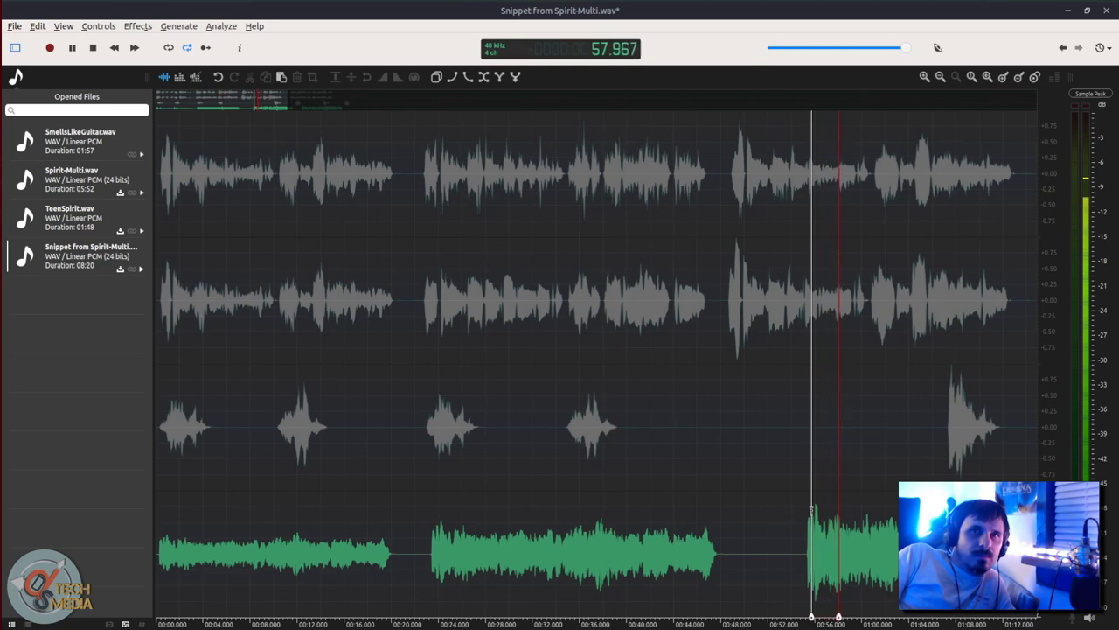
key("space")
Play the third channel alone from about 23.4 s at the start of its third burst, and stop
left_click(434, 444)
left_click(428, 414)
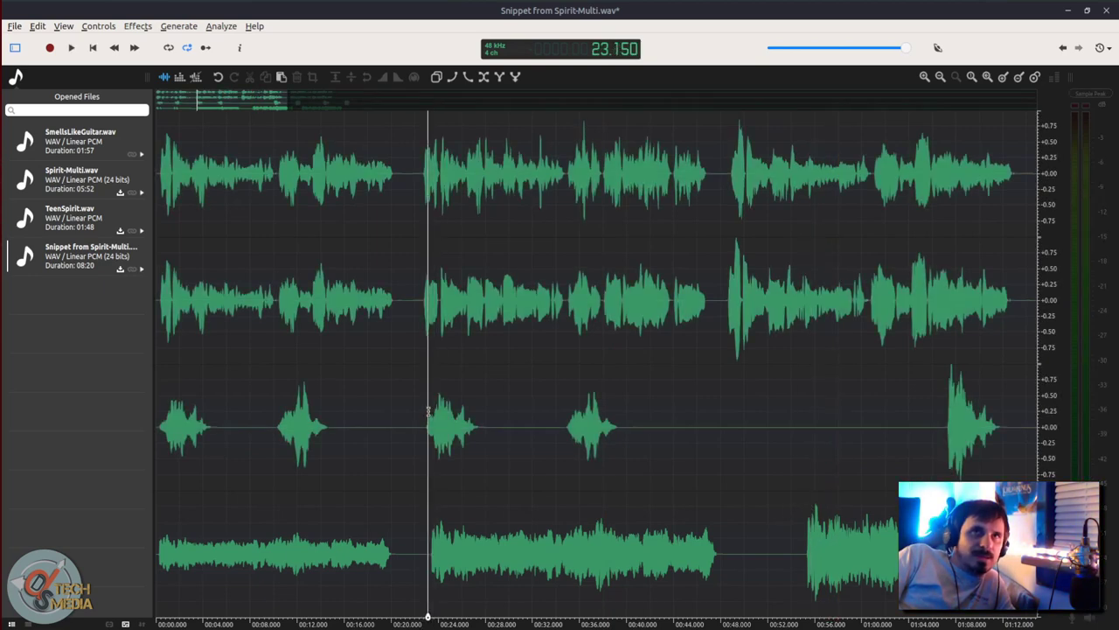
left_click(431, 399)
left_click(431, 385)
key("space")
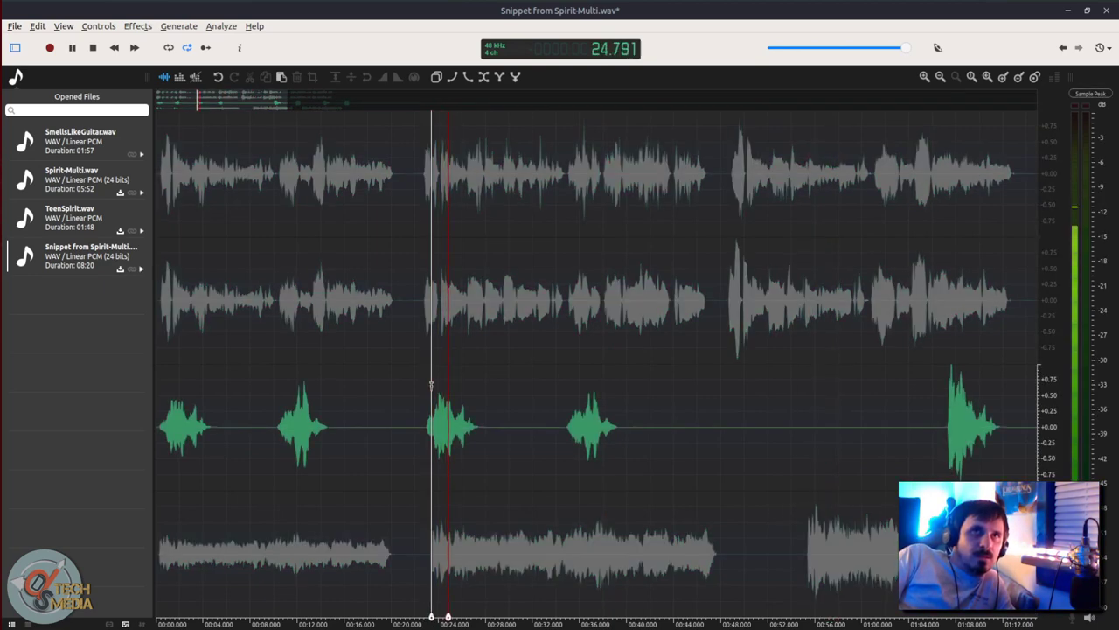
key("space")
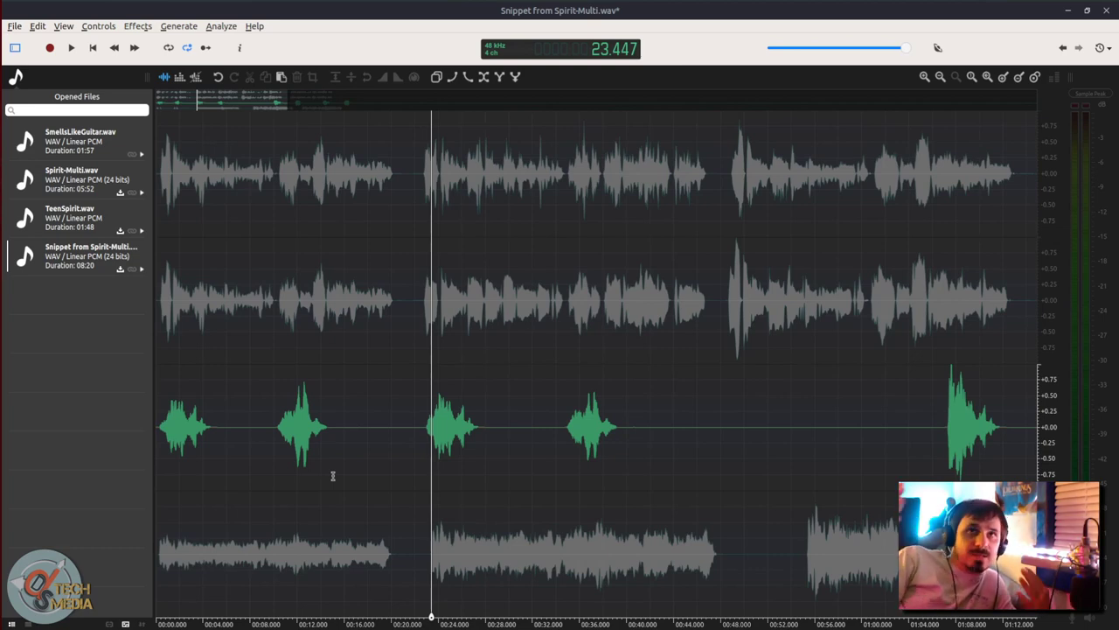
Play all four channels together from about 22.9 s and extend a selection across them to about 32.2 s
left_click(400, 306)
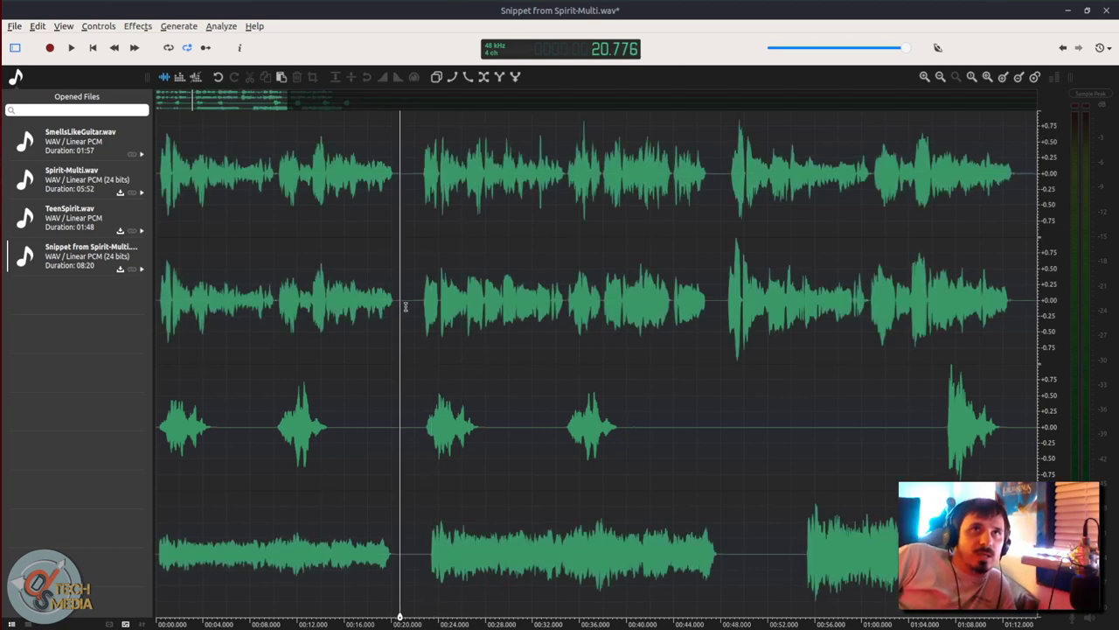
left_click(422, 271)
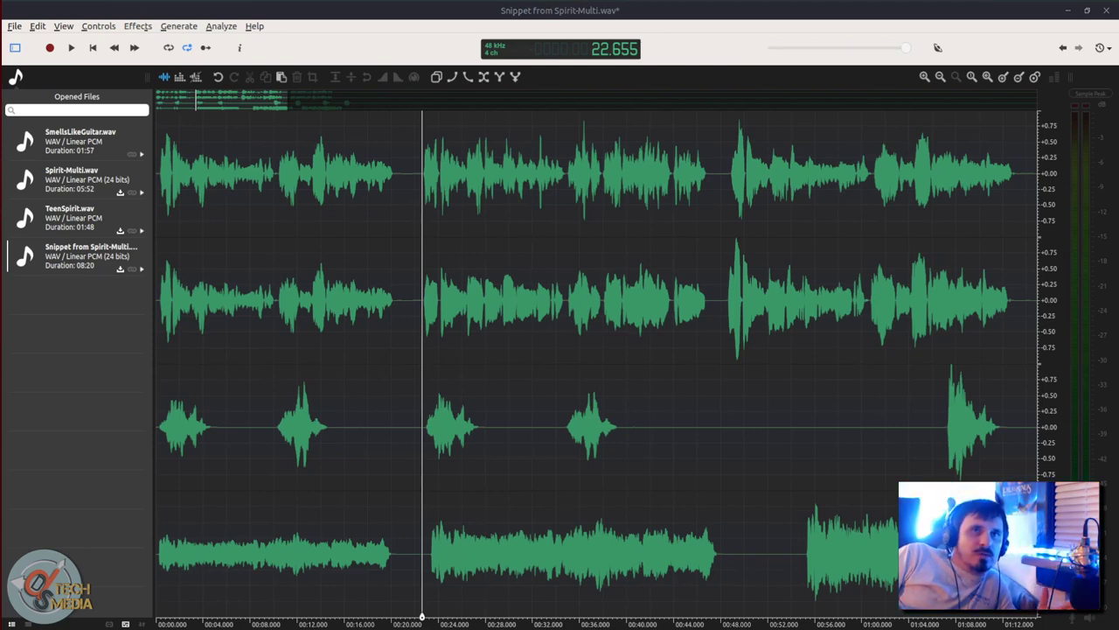
key("space")
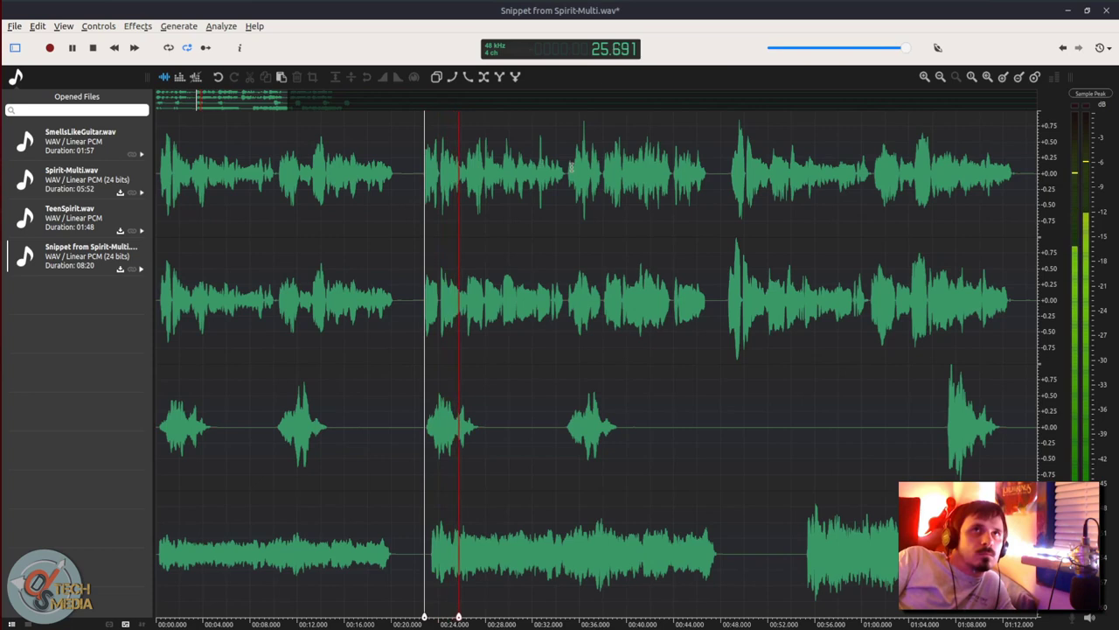
left_click(535, 166, "shift")
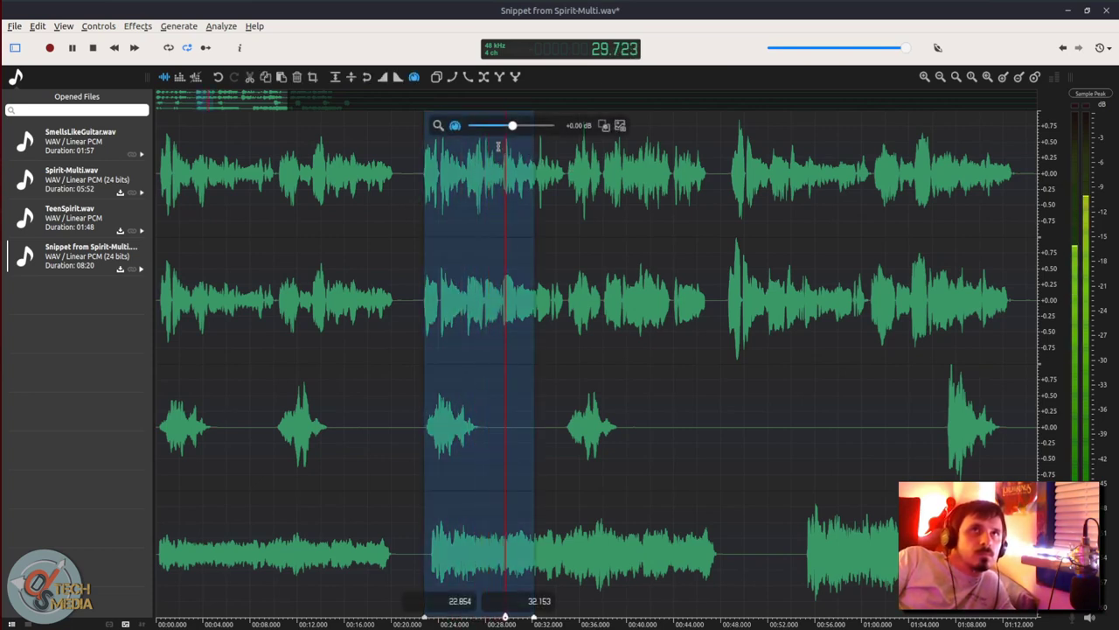
Switch the running playback to the first channel alone and to the second channel alone, and stop it at about 33 s
scroll(337, 172, "down", 1)
left_click(338, 172)
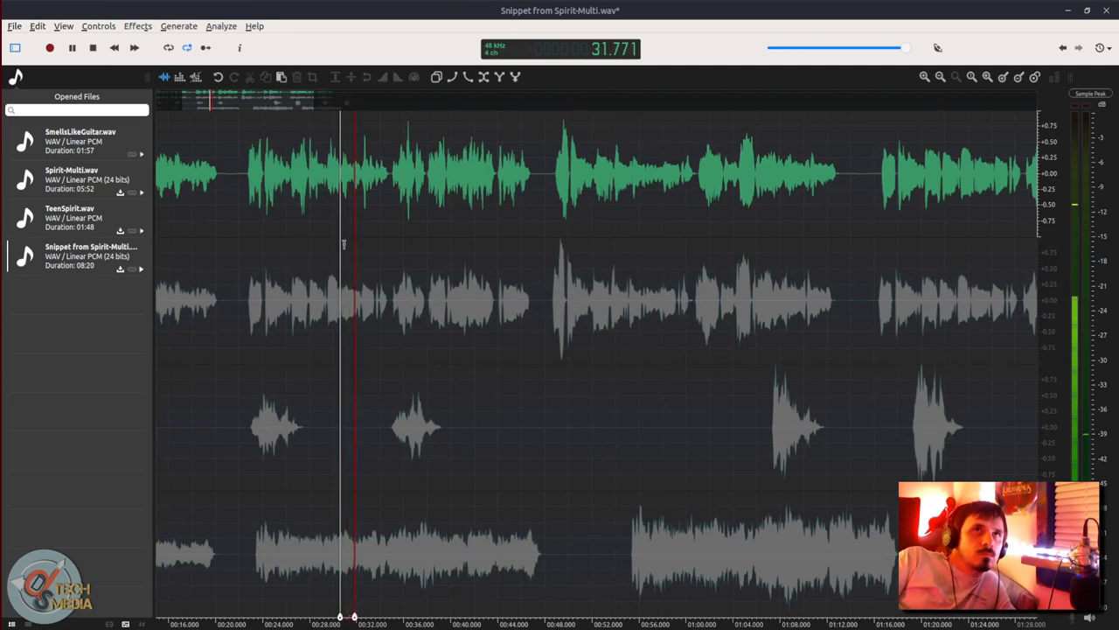
left_click(361, 300)
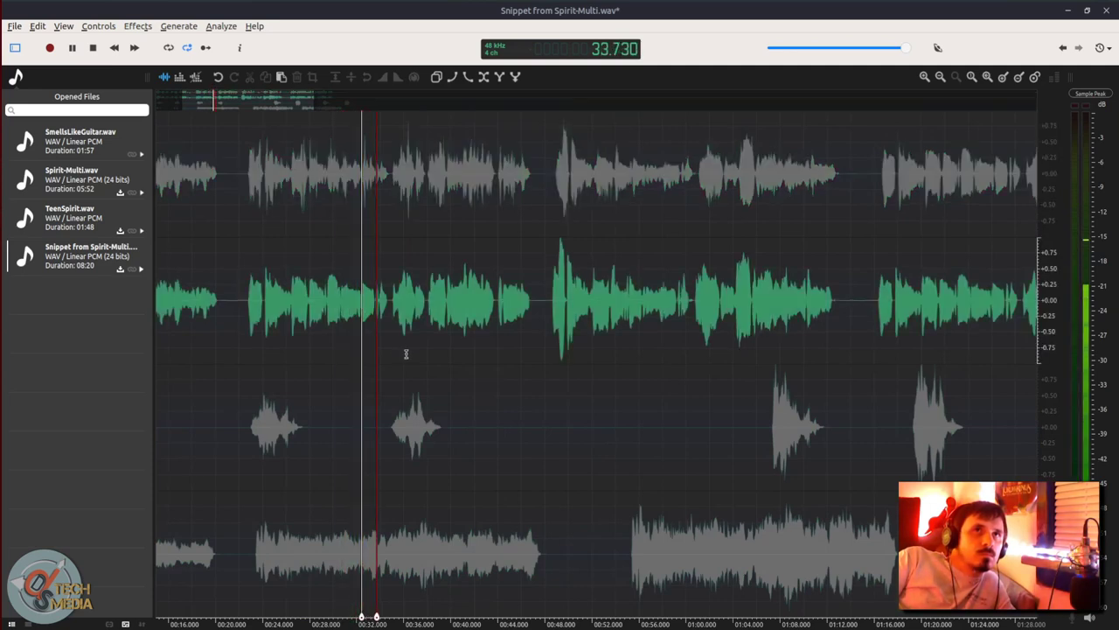
left_click(406, 383)
left_click(367, 427)
key("space")
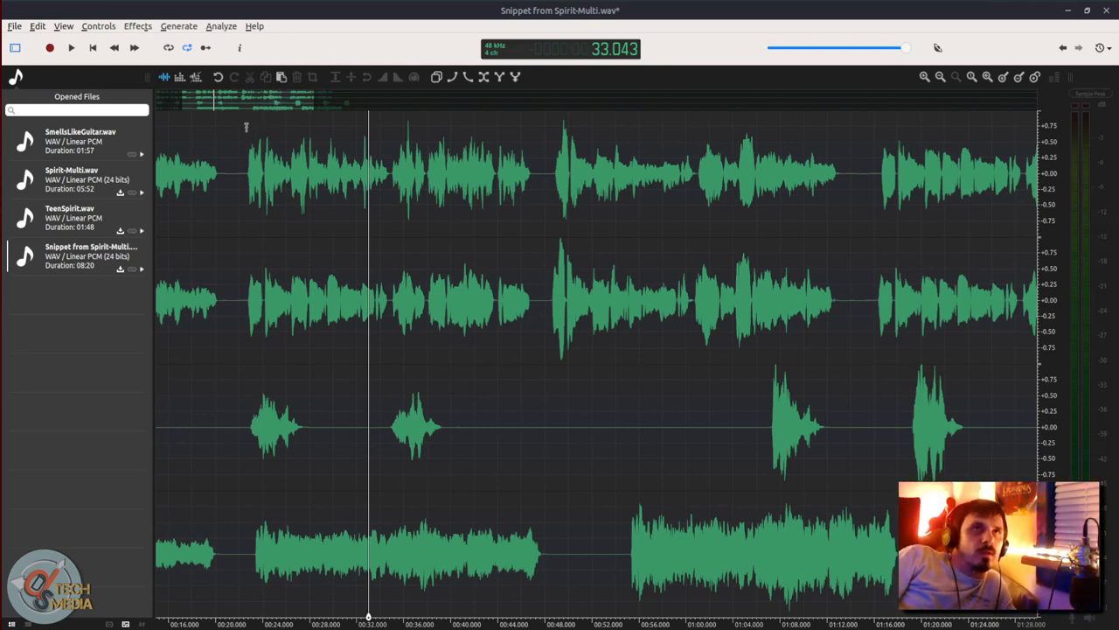
Select the first two channels from about 22.3 to 47.3 s, apply Time/Pitch Adjust with a 0.5 semi-tone pitch shift, and play the result
left_click_drag(368, 139, 299, 244)
left_click(244, 193)
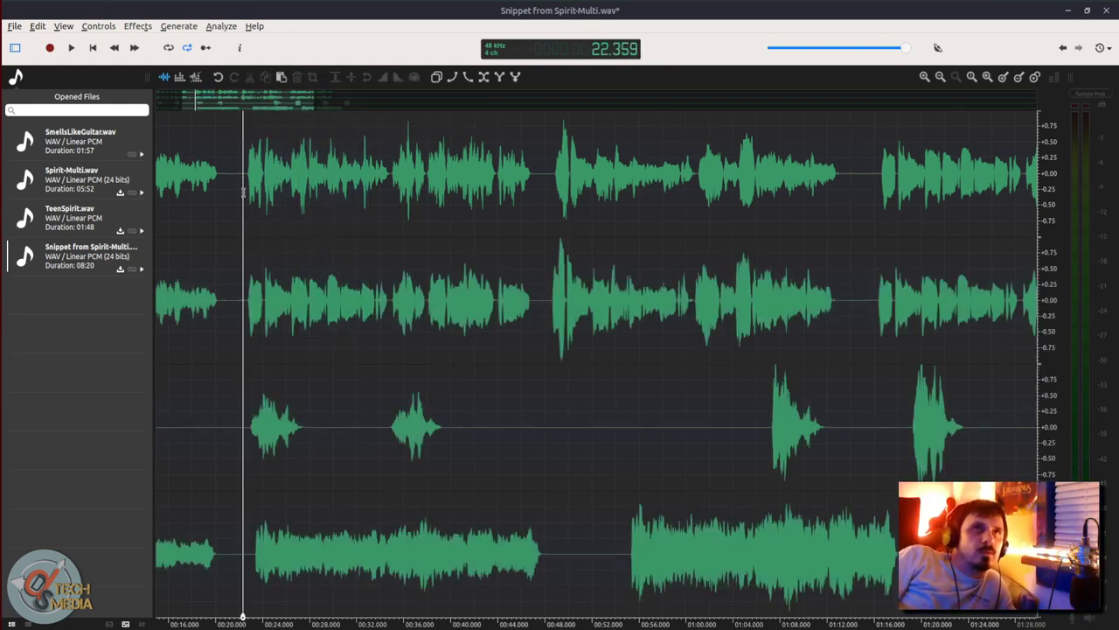
left_click(250, 144)
left_click_drag(243, 137, 342, 251)
left_click(137, 26)
mouse_move(205, 227)
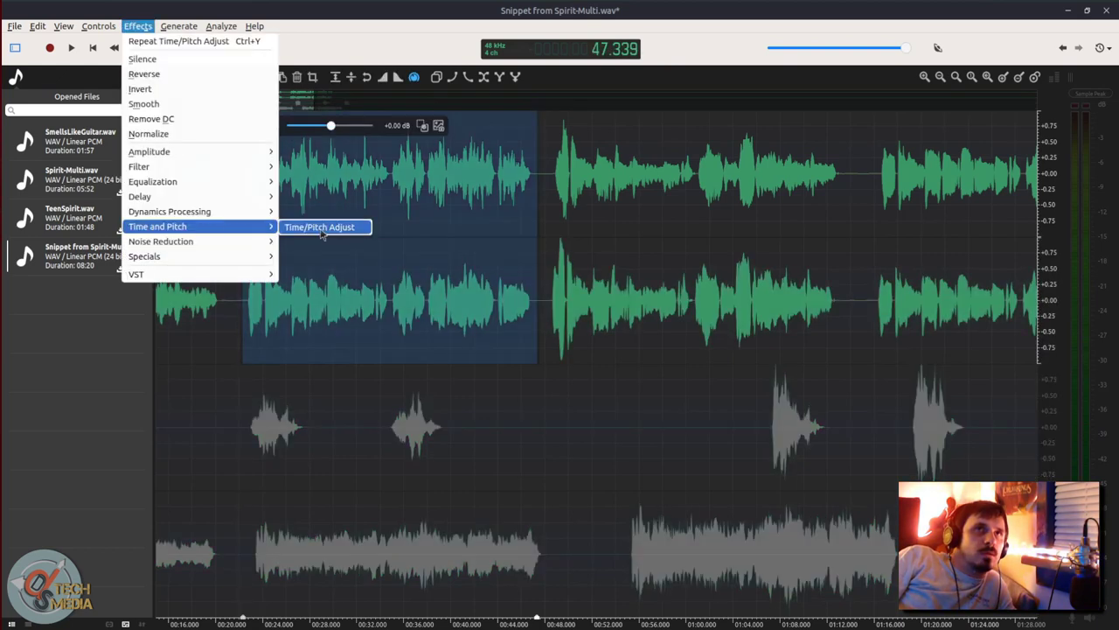
left_click(322, 229)
left_click(520, 286)
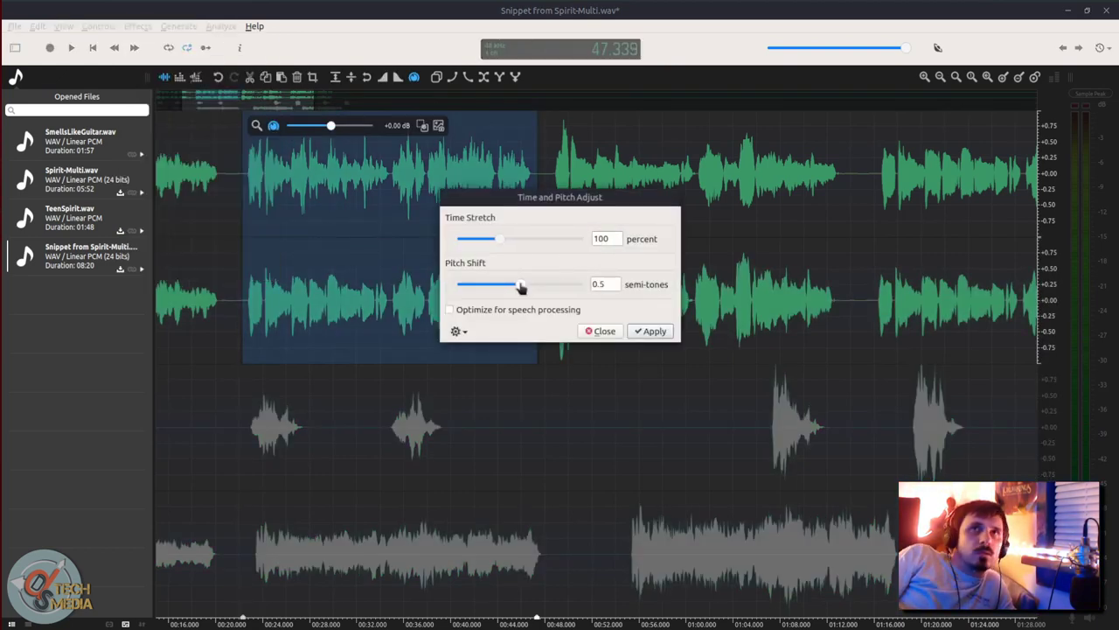
left_click(634, 331)
key("space")
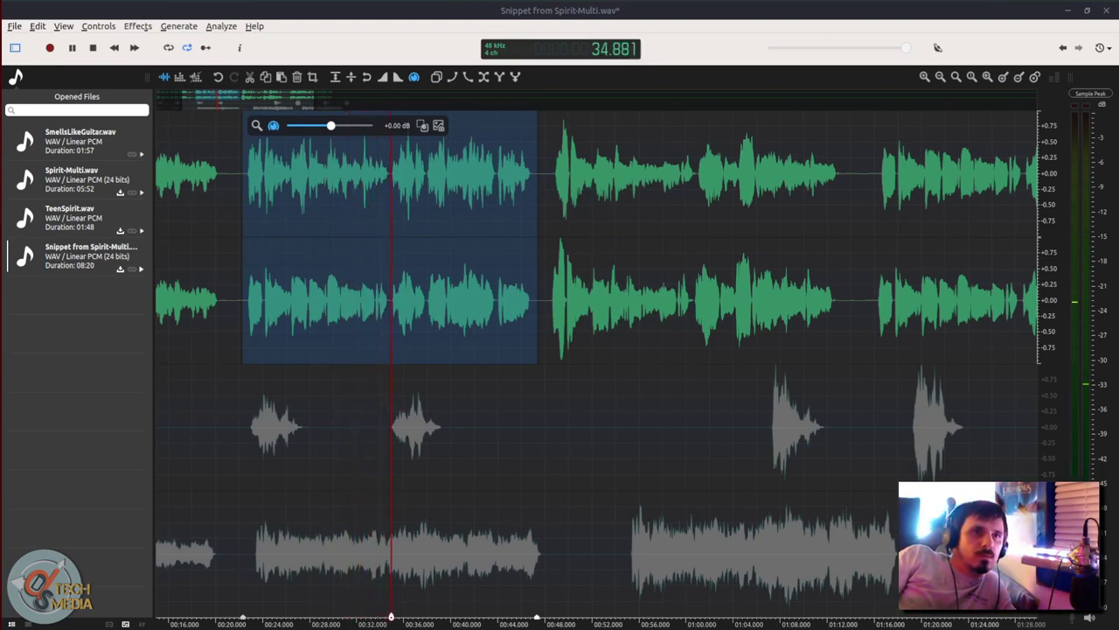
left_click(382, 405)
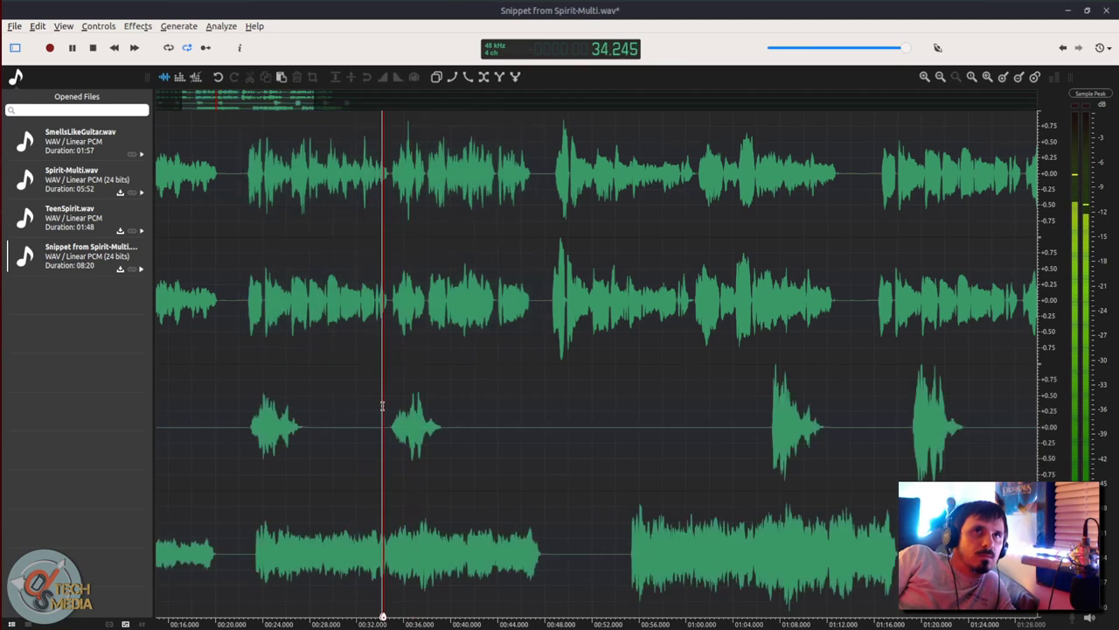
key("space")
Show the snippet from its beginning and highlight matching sections in the first, second and third channels
scroll(382, 379, "down", 5)
scroll(259, 360, "up", 4)
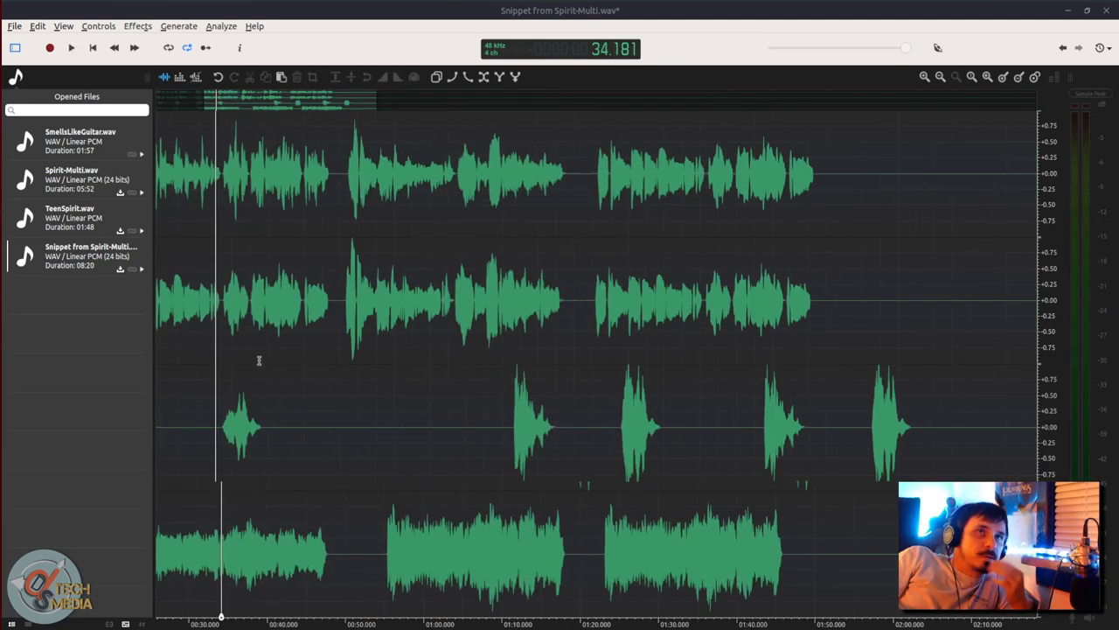
scroll(336, 295, "down", 1)
left_click_drag(228, 98, 161, 105)
left_click_drag(332, 142, 392, 197)
left_click(304, 167)
left_click_drag(329, 244, 502, 343)
left_click(316, 394)
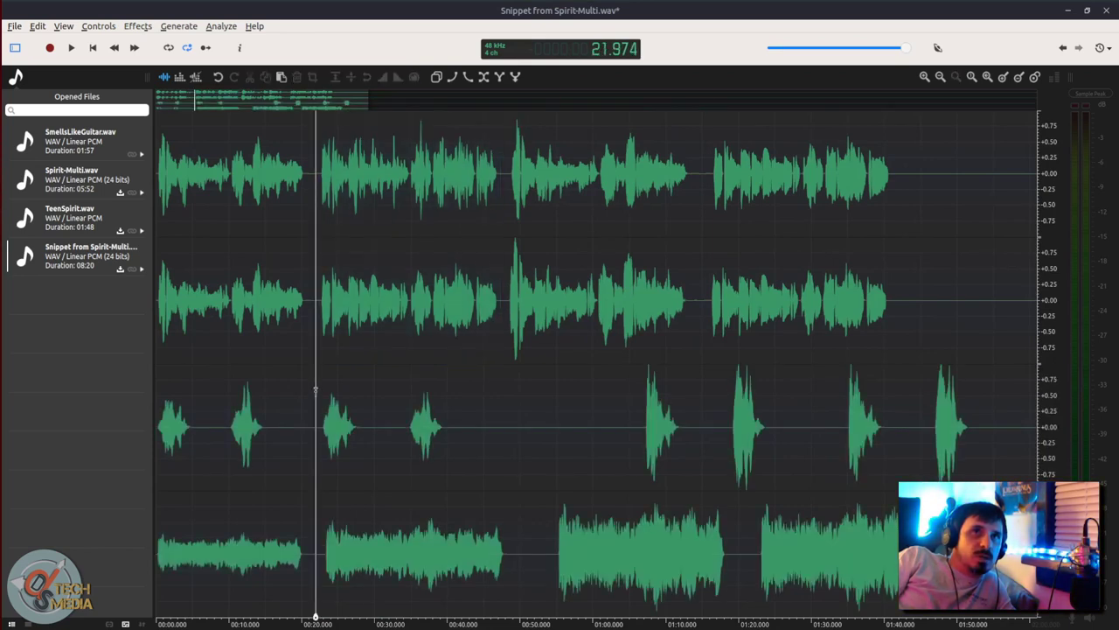
left_click_drag(326, 393, 475, 438)
left_click(485, 423)
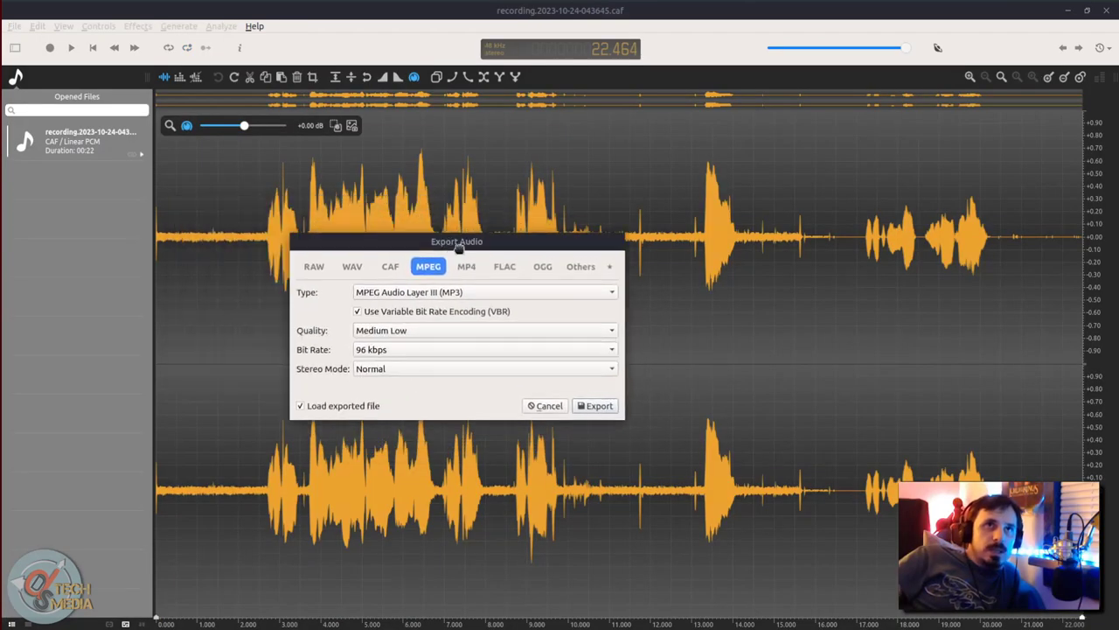
Move the Export Audio dialog over the waveform and review the RAW data types and the WAV audio formats
left_click_drag(437, 251, 569, 213)
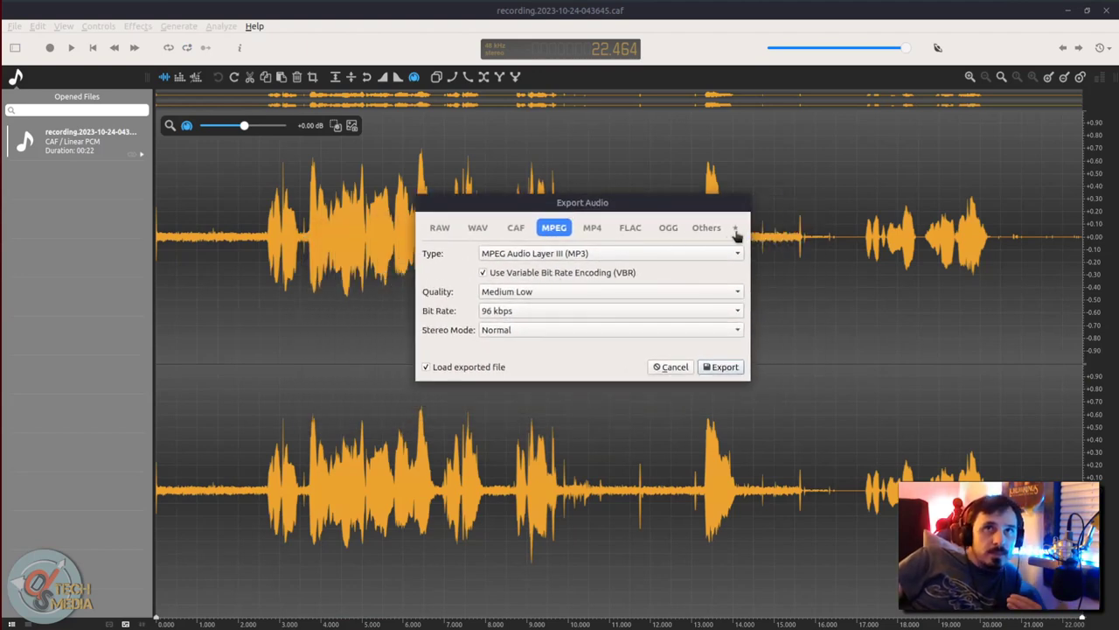
left_click(439, 227)
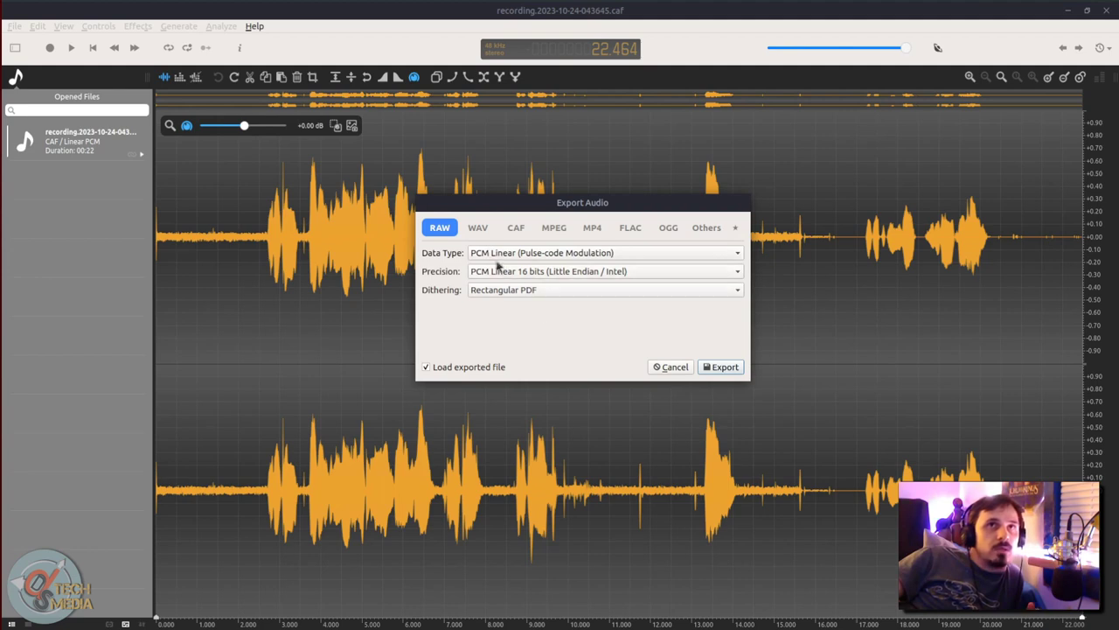
left_click(520, 254)
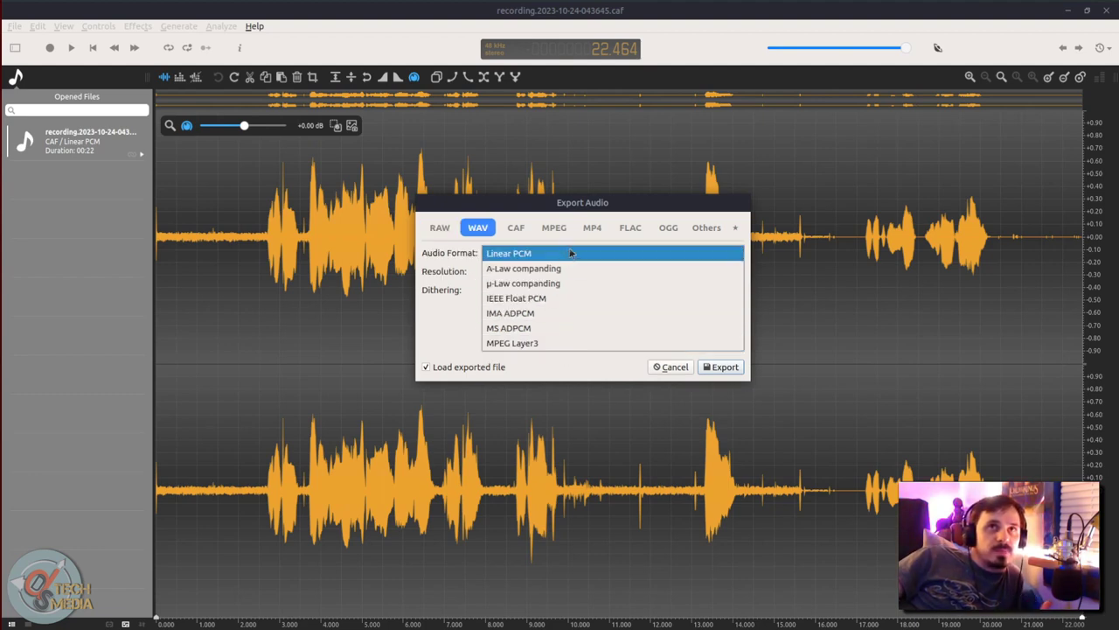
left_click(464, 338)
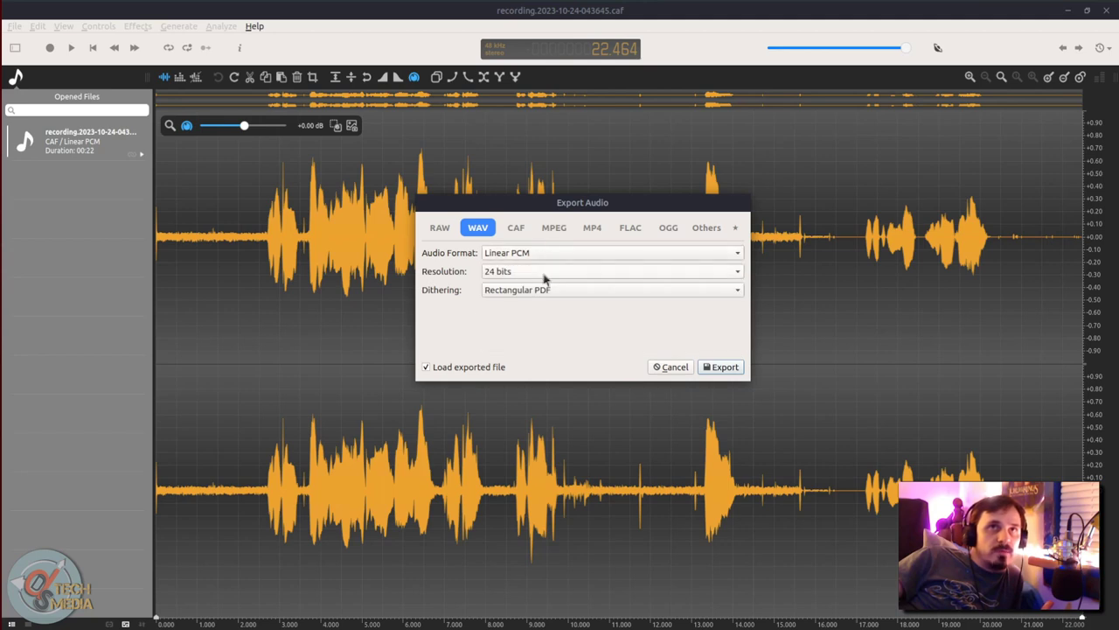
Review the resolution and dithering choices available for a WAV export
left_click(543, 276)
left_click(543, 278)
left_click(540, 289)
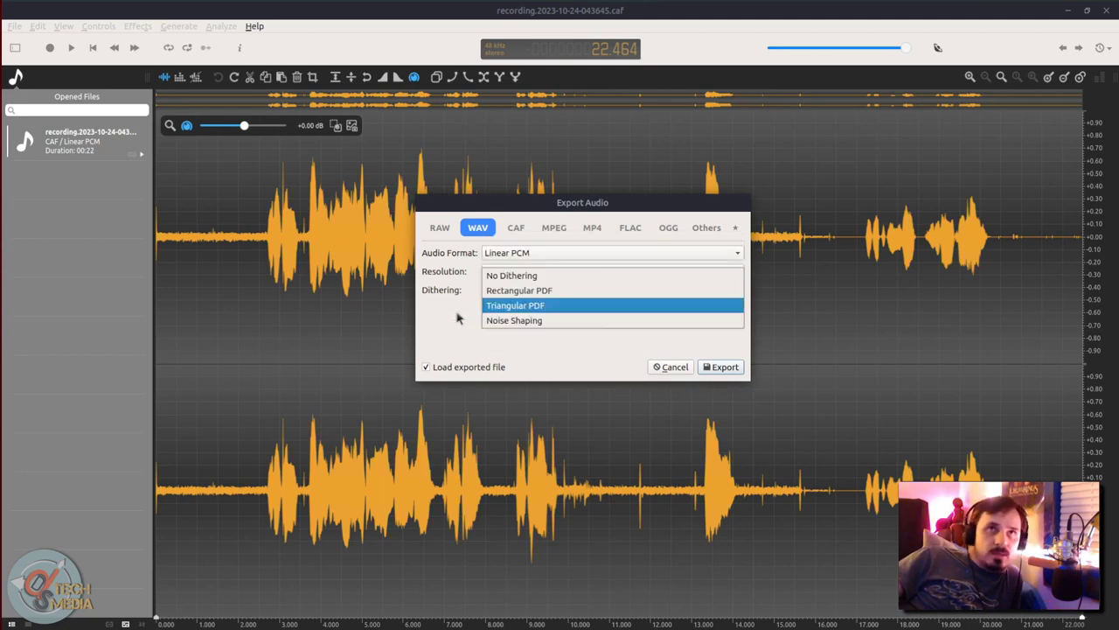
left_click(436, 310)
left_click(517, 294)
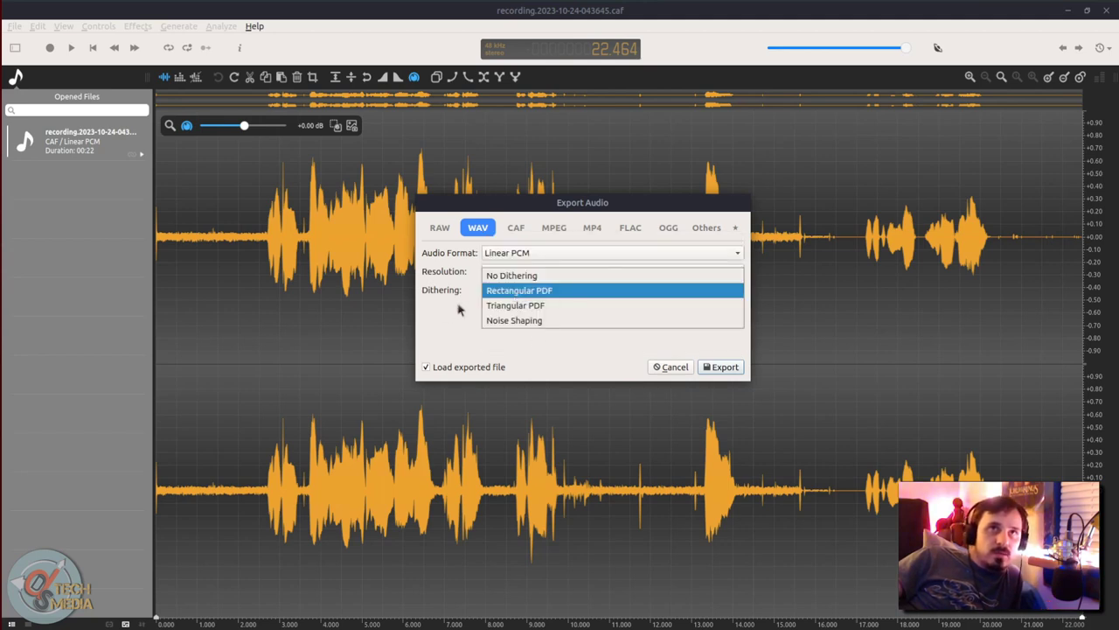
Review the audio formats offered for a CAF export and the layer types offered for an MPEG export
left_click(516, 227)
left_click(542, 253)
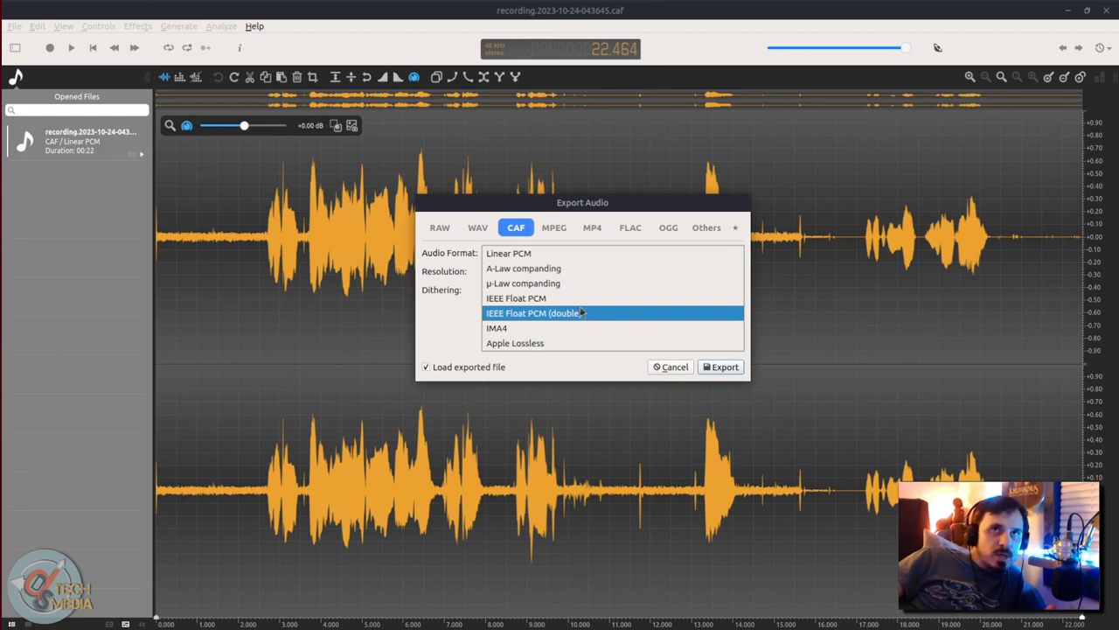
left_click(554, 227)
left_click(551, 254)
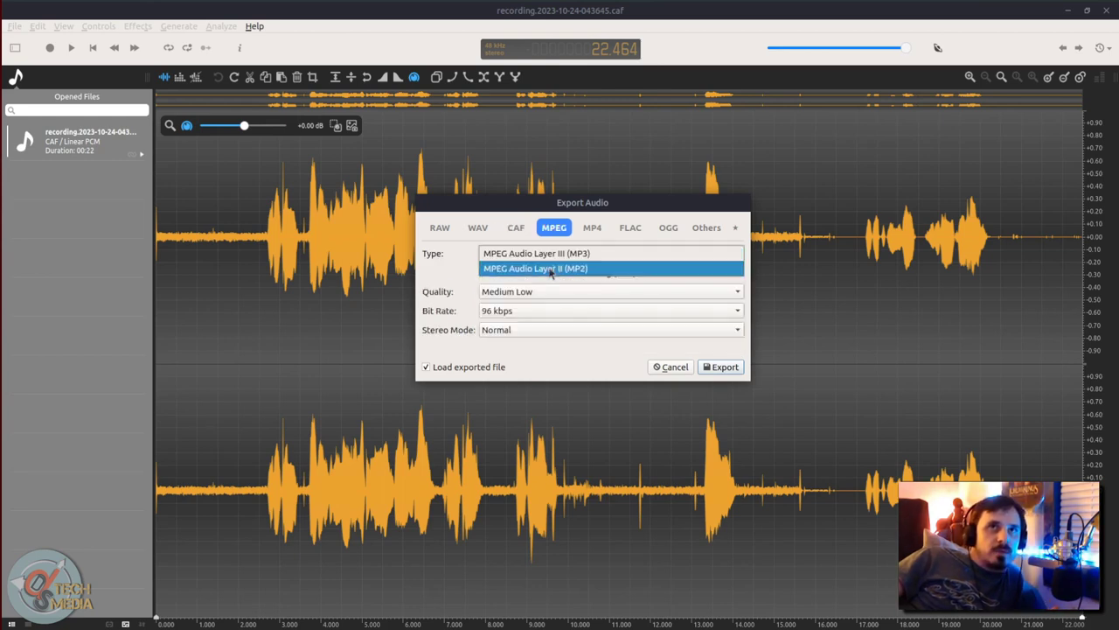
Review the FLAC export settings and the audio compressors offered for an OGG export
left_click(639, 229)
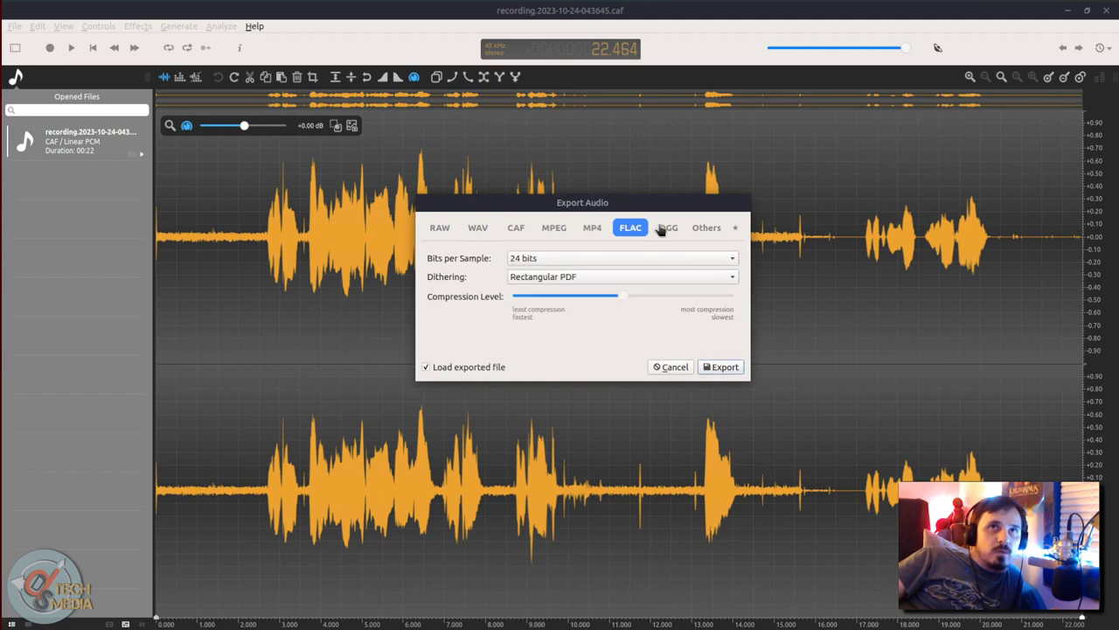
left_click(663, 228)
left_click(612, 258)
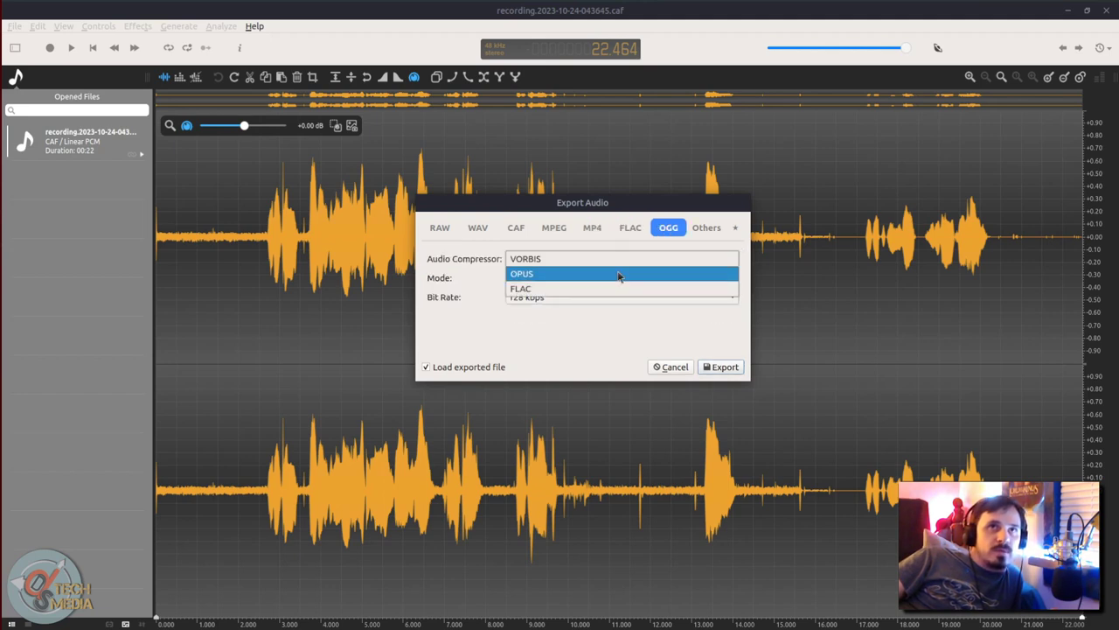
left_click(426, 311)
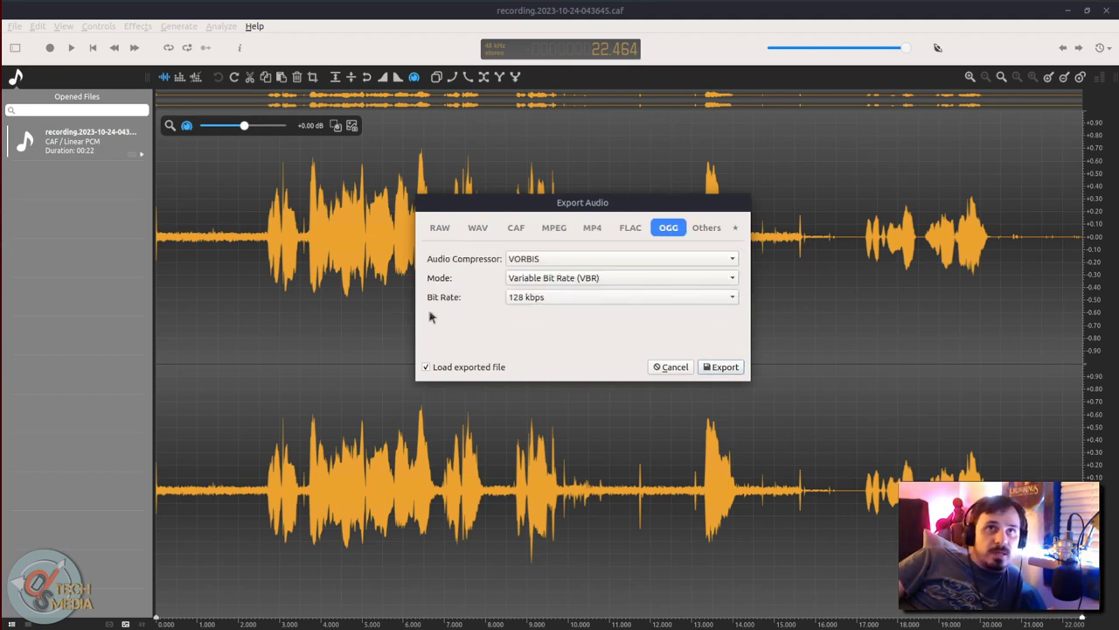
Review the additional file formats offered under the Others export category
left_click(704, 228)
left_click(562, 254)
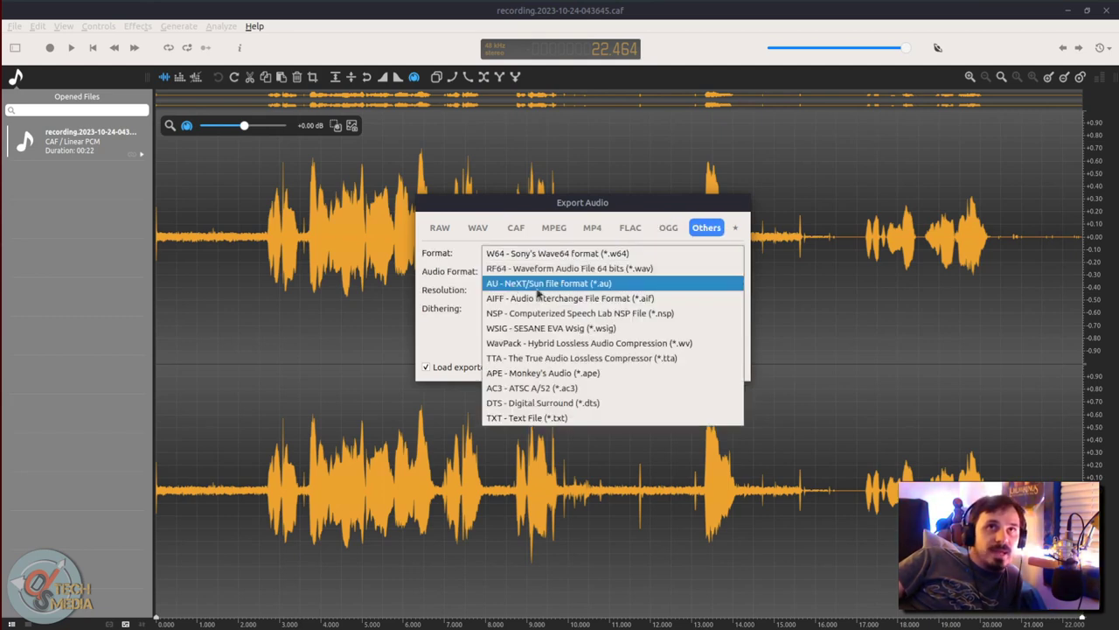
left_click(689, 238)
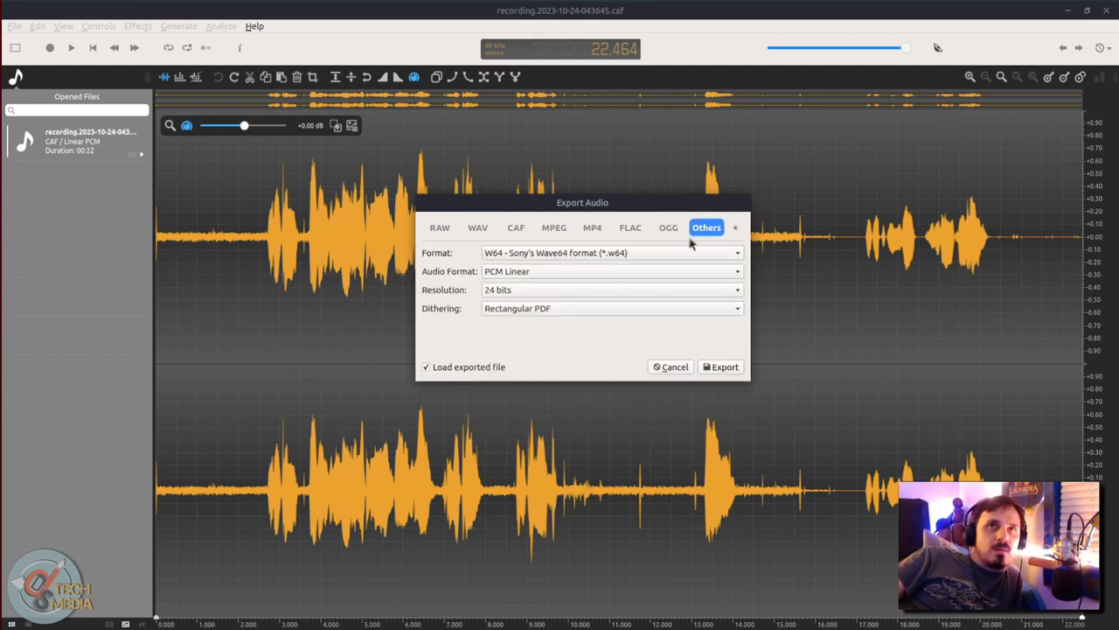
Revisit the OGG, MP4 and CAF export settings and close the dialog without exporting
left_click(667, 228)
left_click(587, 229)
left_click(520, 227)
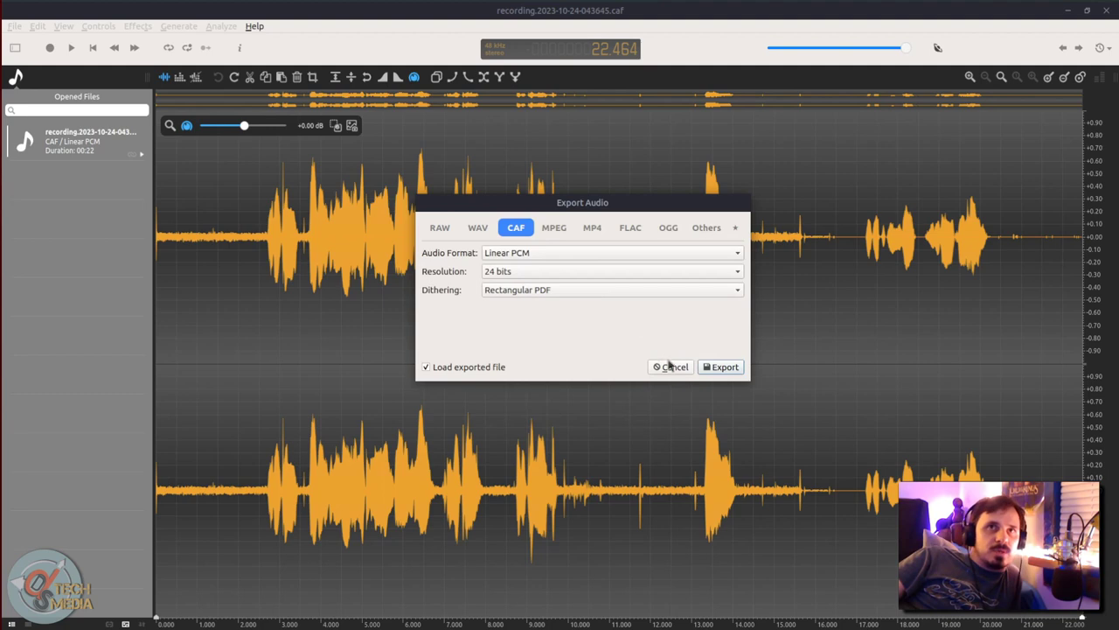
left_click(671, 366)
Open the audio screenshot settings with a preview of the recording's waveform
left_click(14, 27)
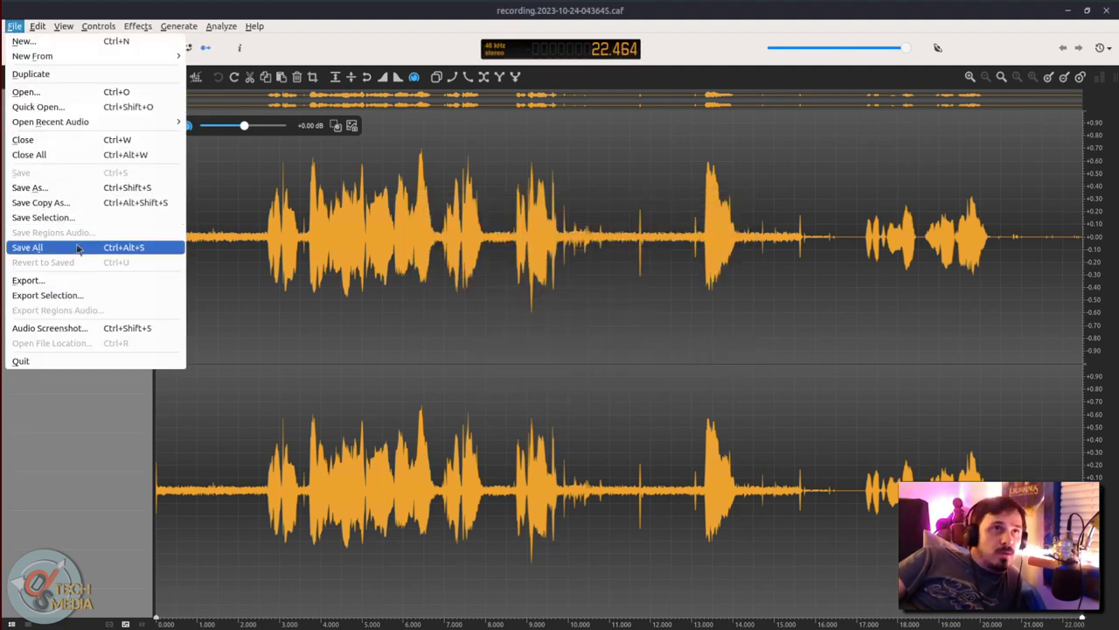
left_click(106, 332)
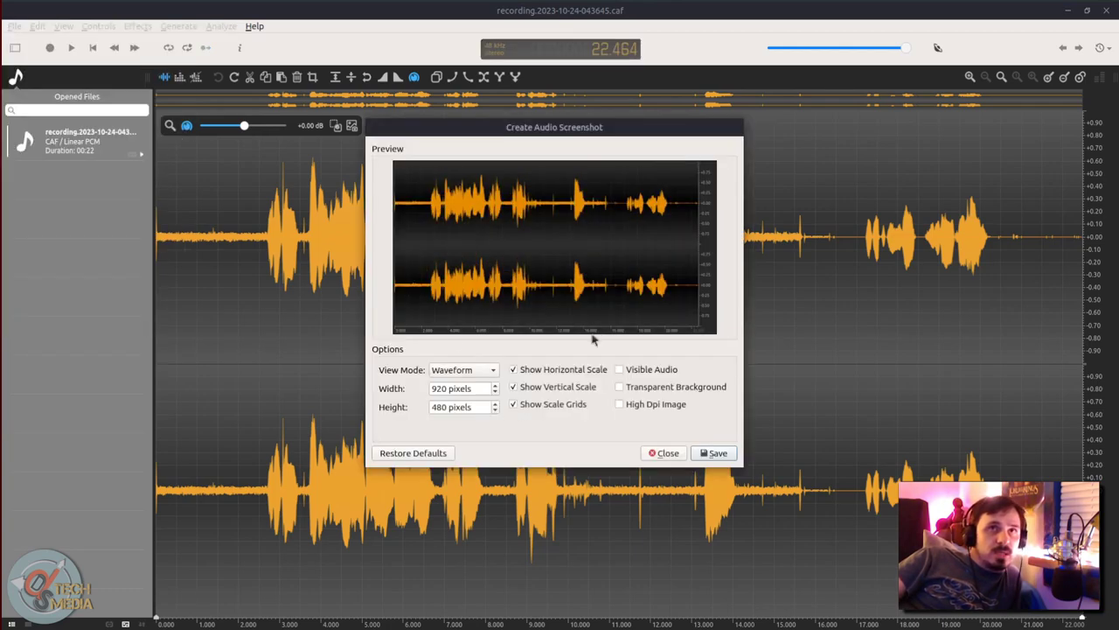